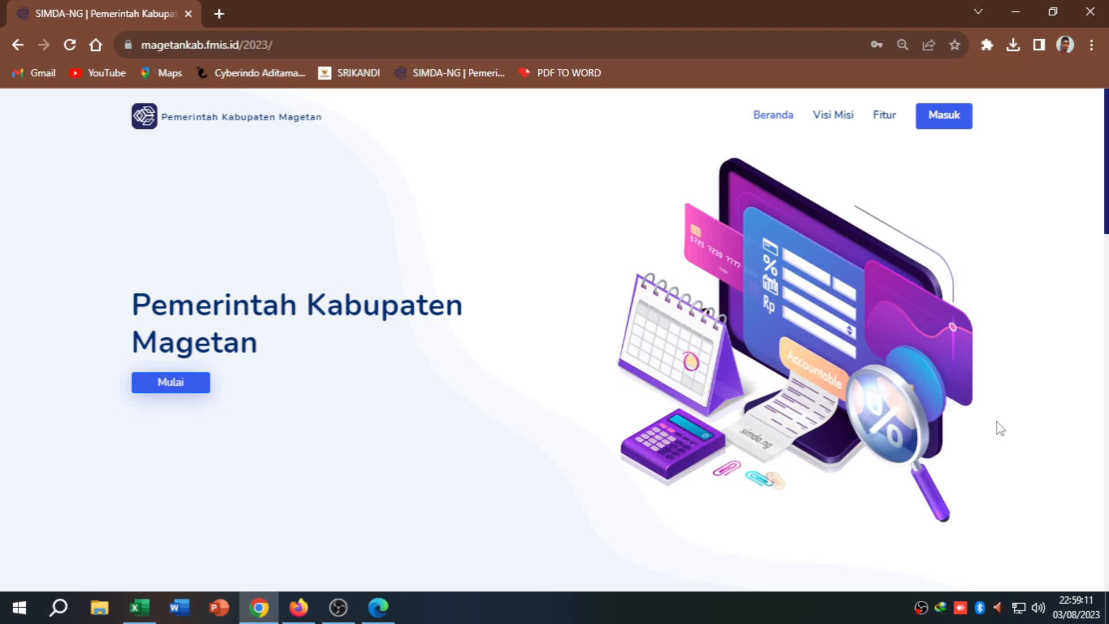
# - Switch to Excel and view the Saldo Buku Besar sheet in 68. kecamatan magetan.xlsx
pyautogui.hotkey('alt', 'Tab')
pyautogui.hotkey('alt', 'Tab')
pyautogui.hotkey('alt', 'Tab')
pyautogui.hotkey('alt', 'Tab')
pyautogui.hotkey('alt', 'Tab')
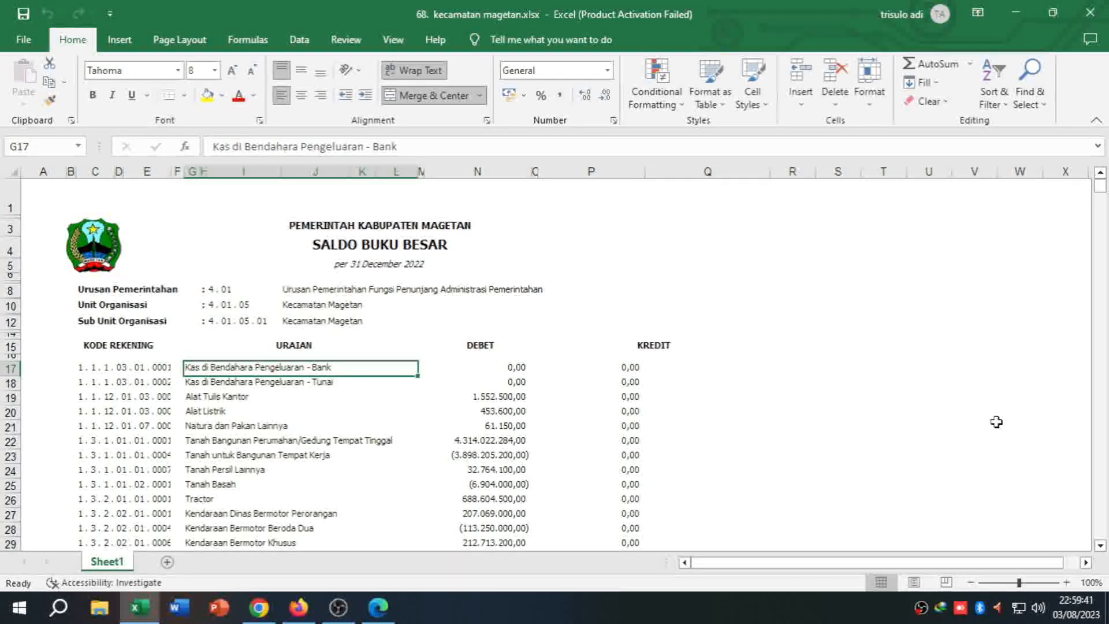
# - Switch to Edge and look through the LRA, NERACA, LPE, LO and BA ASET PDF reports
pyautogui.hotkey('alt', 'Tab')
pyautogui.hotkey('alt', 'Tab')
pyautogui.hotkey('alt', 'Tab')
pyautogui.hotkey('alt', 'Tab')
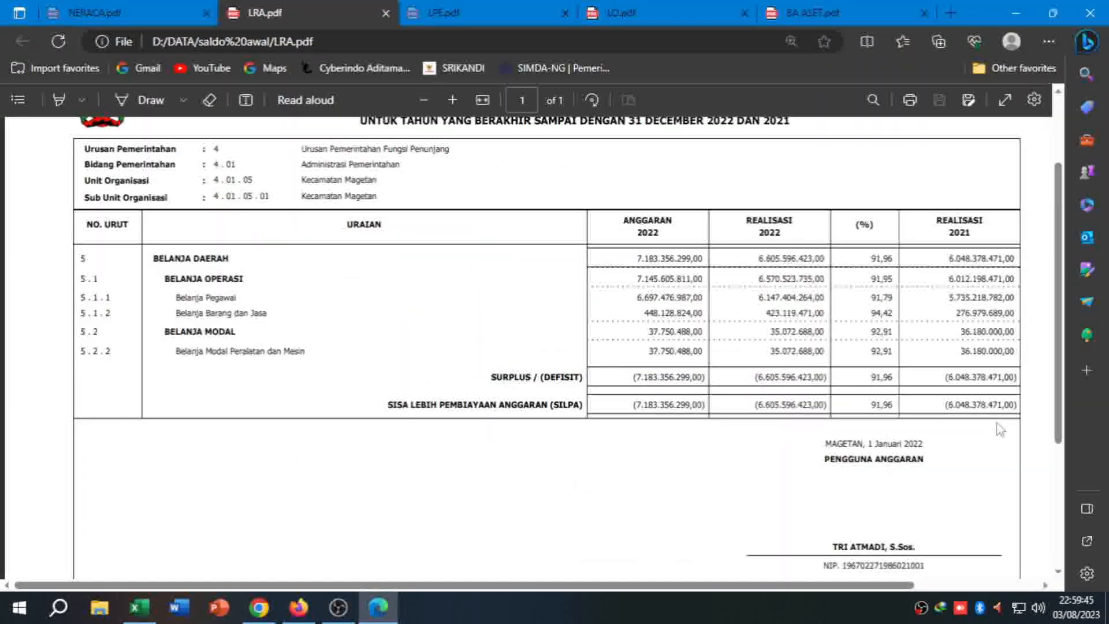
pyautogui.scroll(2, 584, 266)
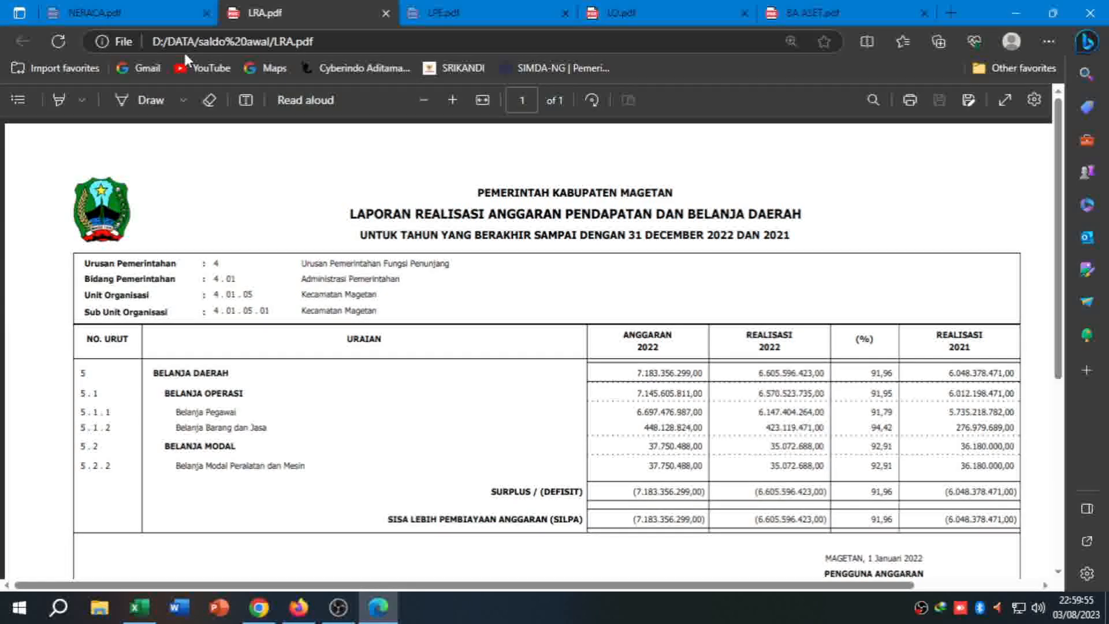
pyautogui.click(135, 17)
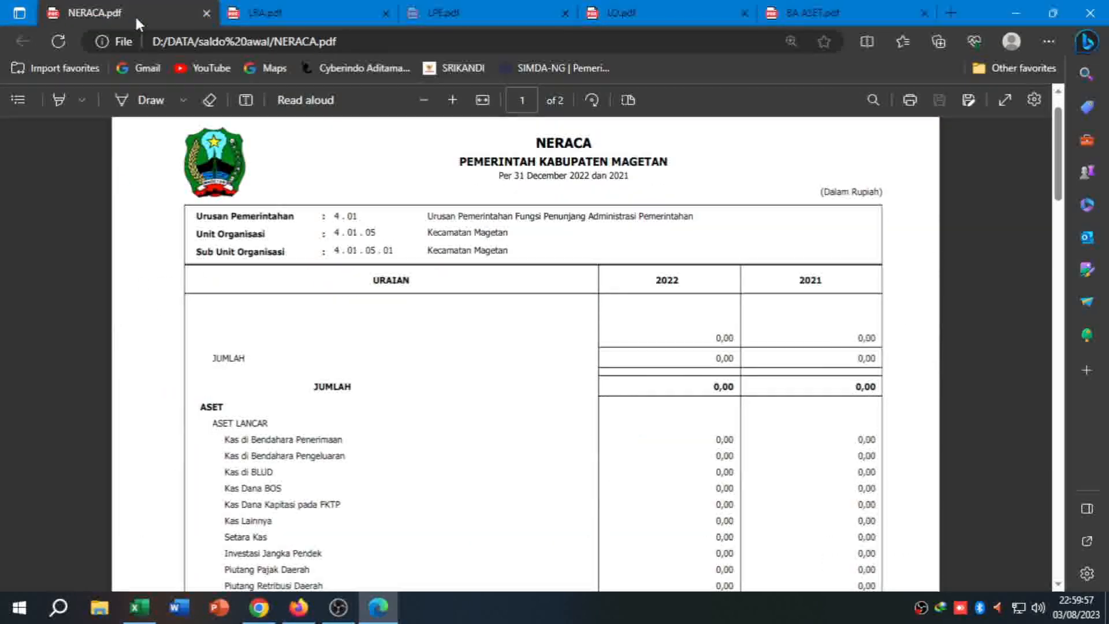
pyautogui.click(467, 15)
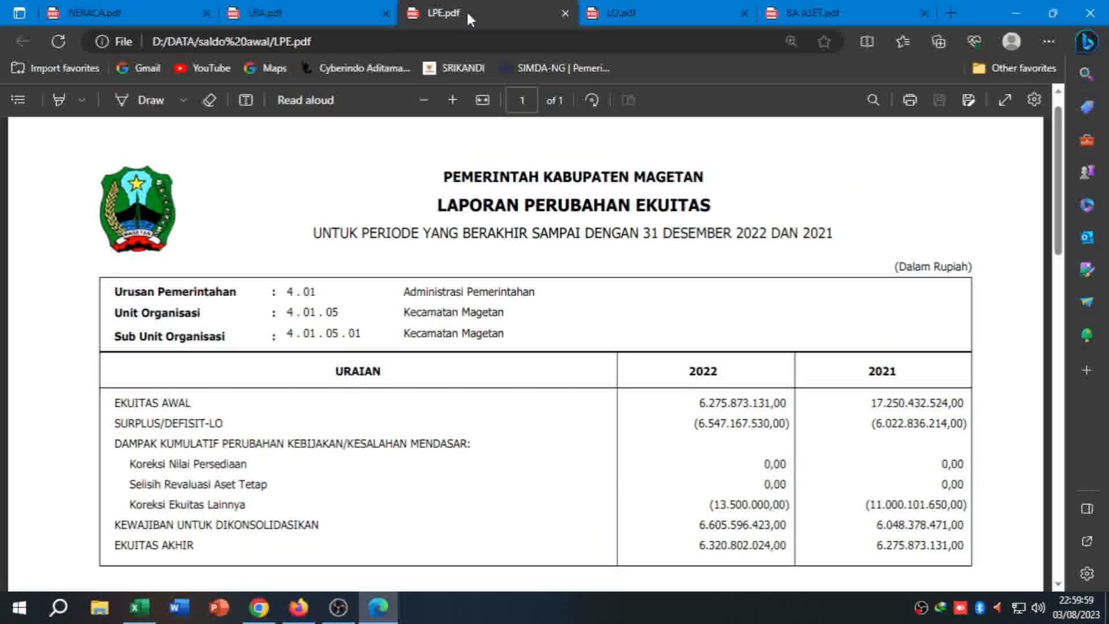
pyautogui.click(629, 10)
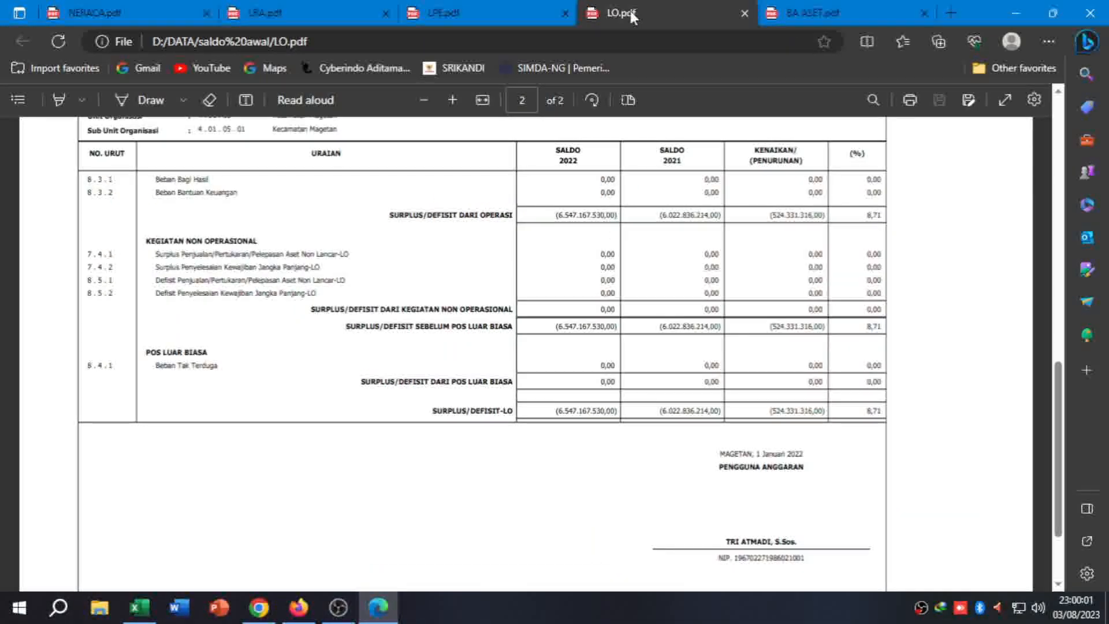
pyautogui.click(821, 11)
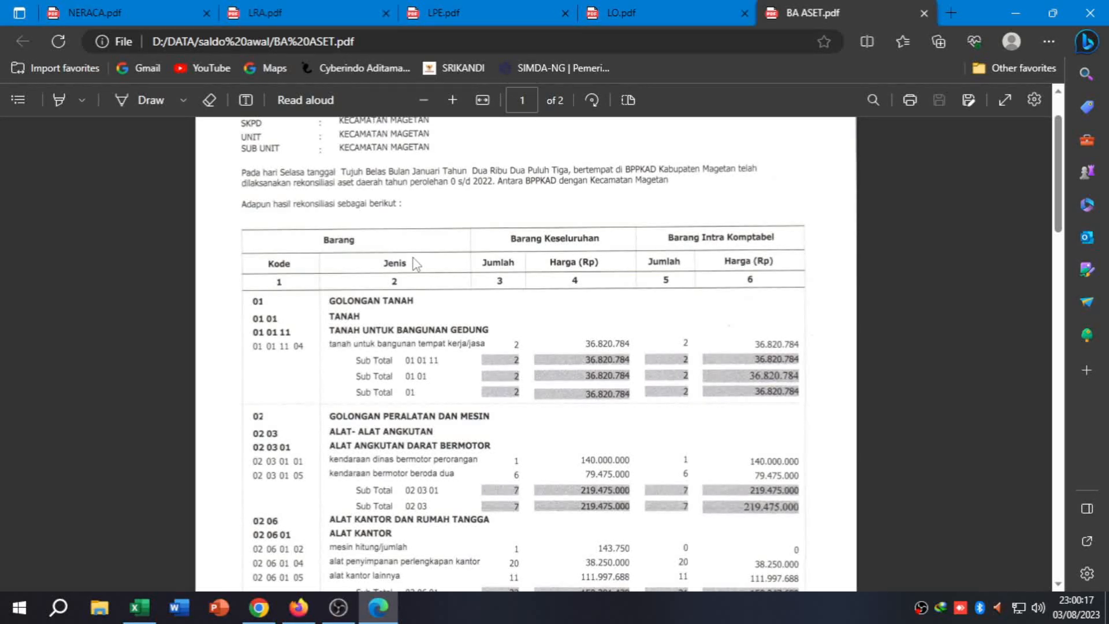
# - Switch to the SIMDA-NG site in Chrome and log in with the prefilled account for budget year 2023
pyautogui.moveTo(258, 606)
pyautogui.click(300, 483)
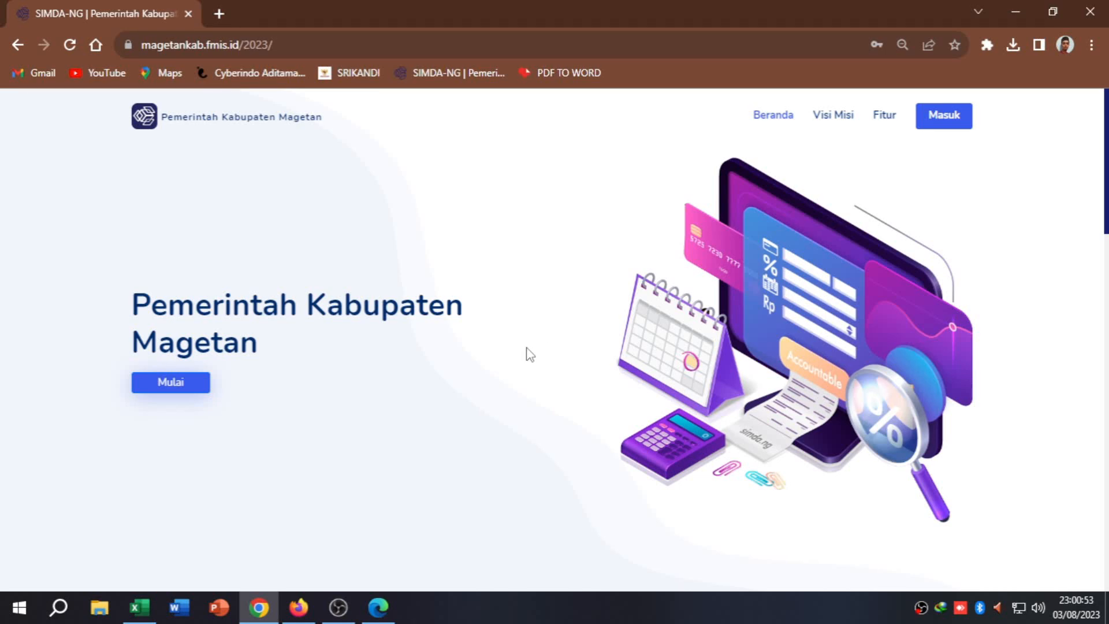
pyautogui.click(942, 118)
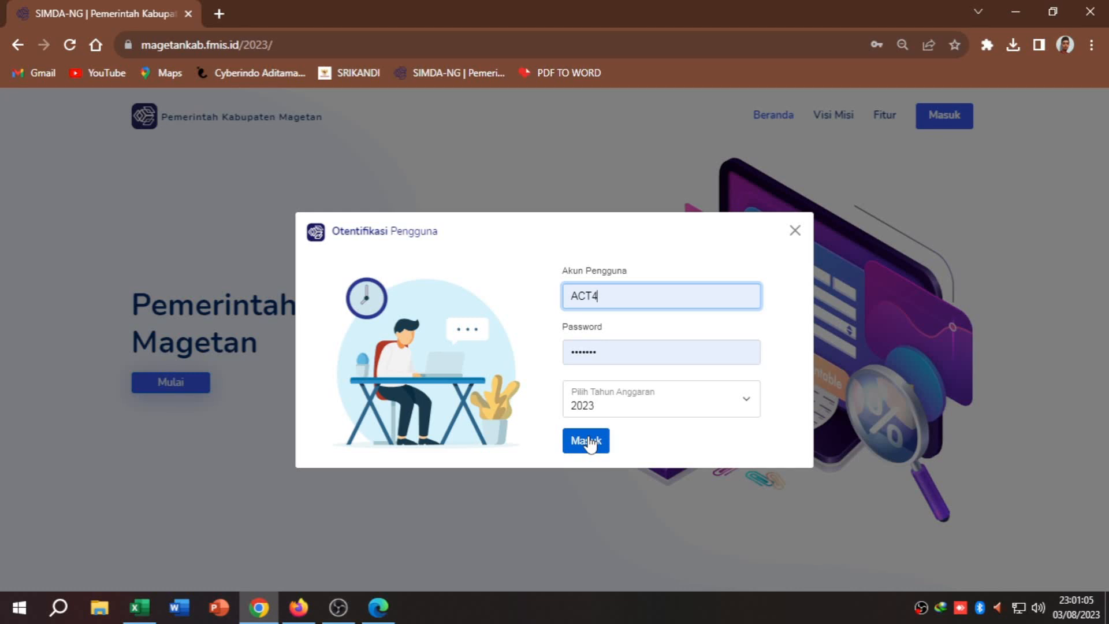
pyautogui.click(589, 444)
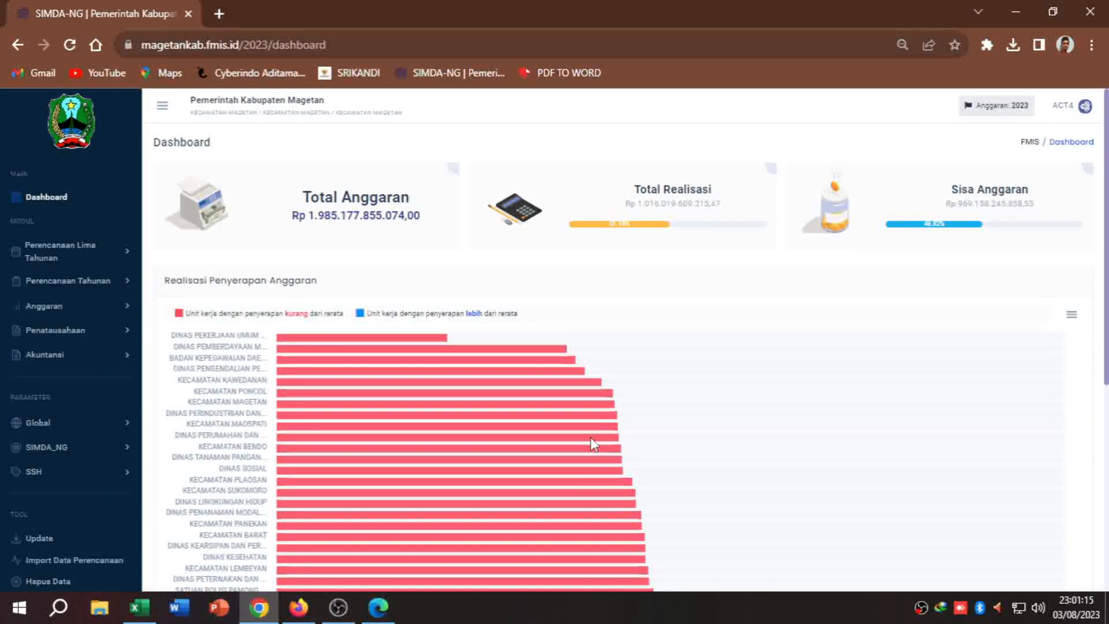
# - Open the Neraca opening balance (Saldo Awal) page of the SKPD accounting module
pyautogui.click(99, 362)
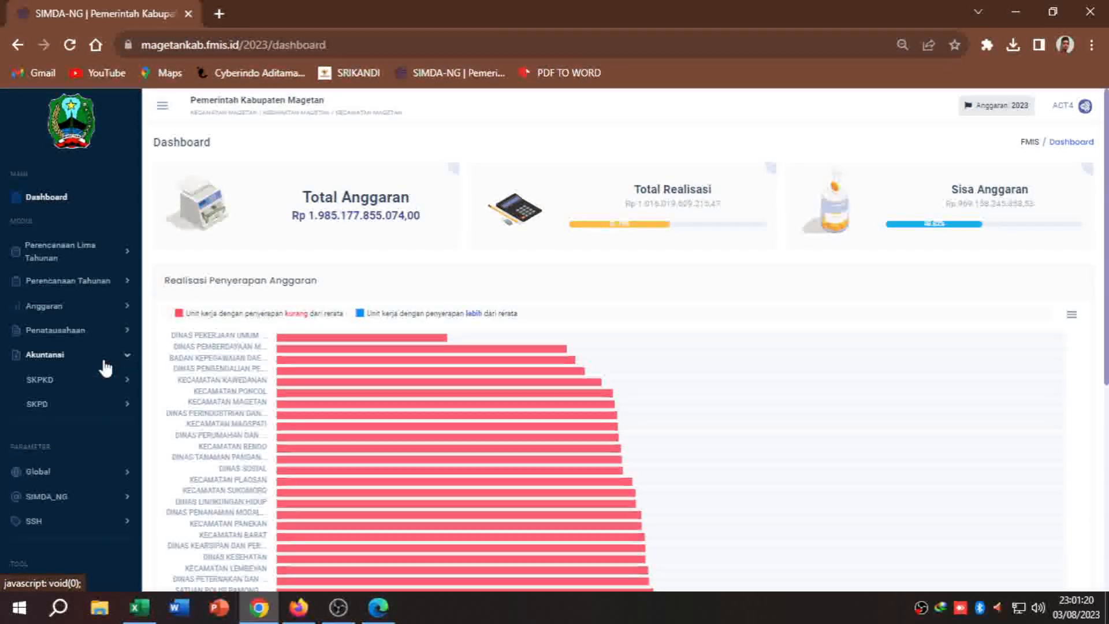
pyautogui.click(101, 409)
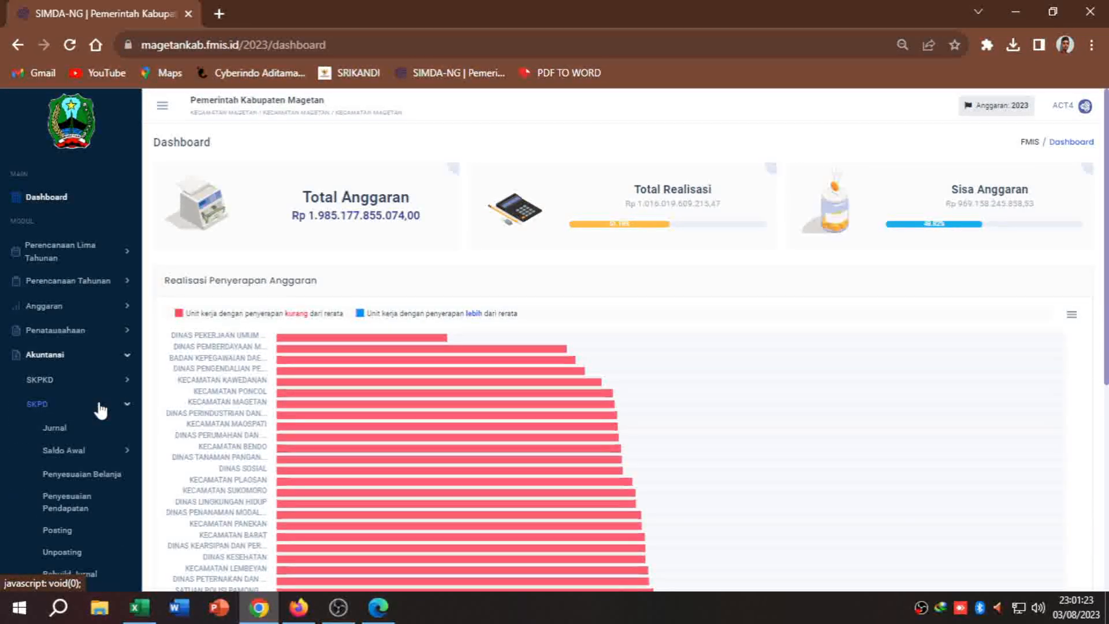
pyautogui.click(83, 453)
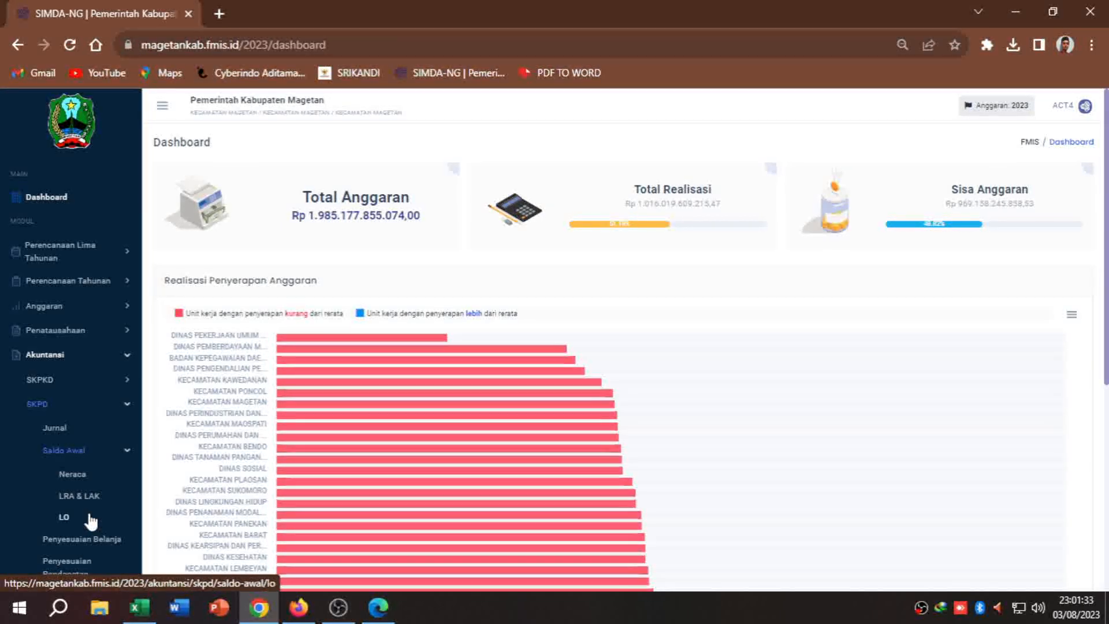
pyautogui.click(69, 475)
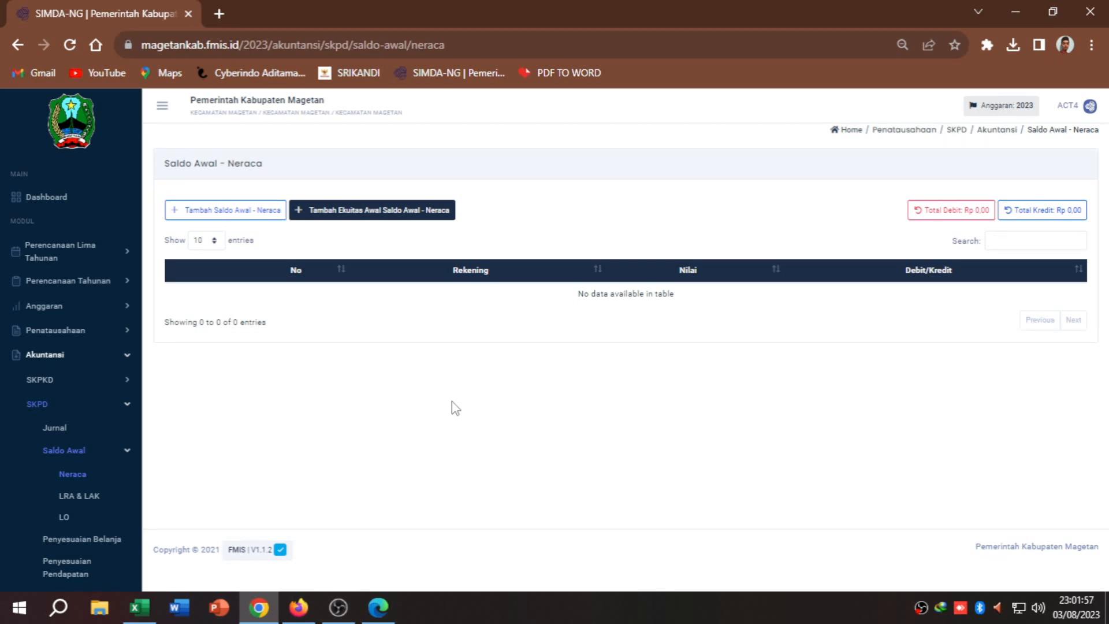
# - Switch to the ledger workbook in Excel and widen column E so the full account codes fit
pyautogui.hotkey('alt', 'Tab')
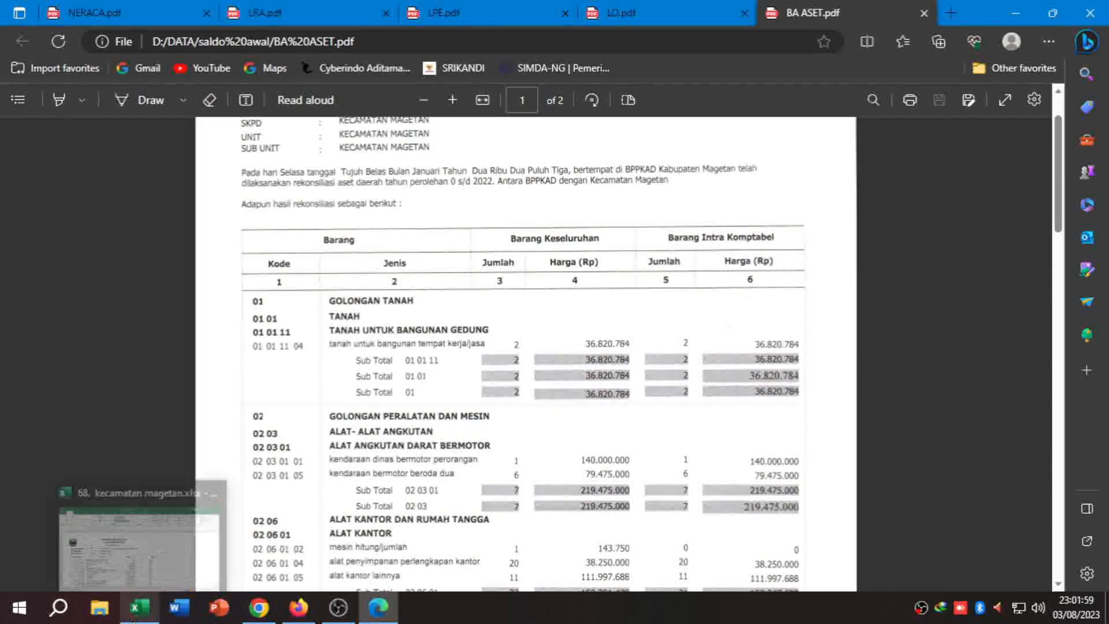
pyautogui.click(139, 606)
pyautogui.click(344, 330)
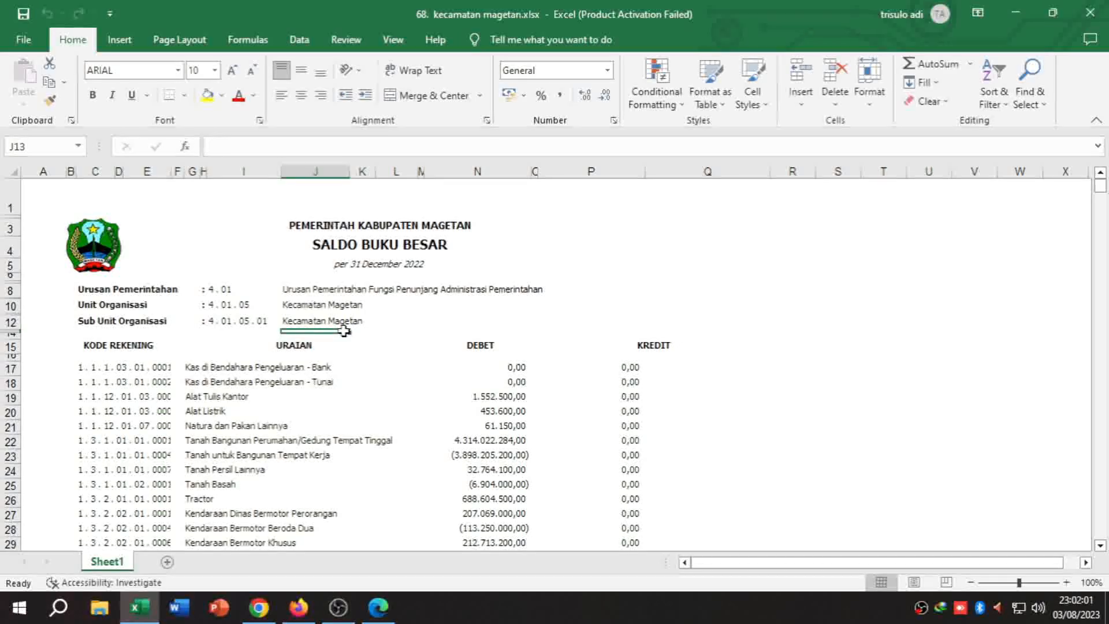
pyautogui.click(297, 382)
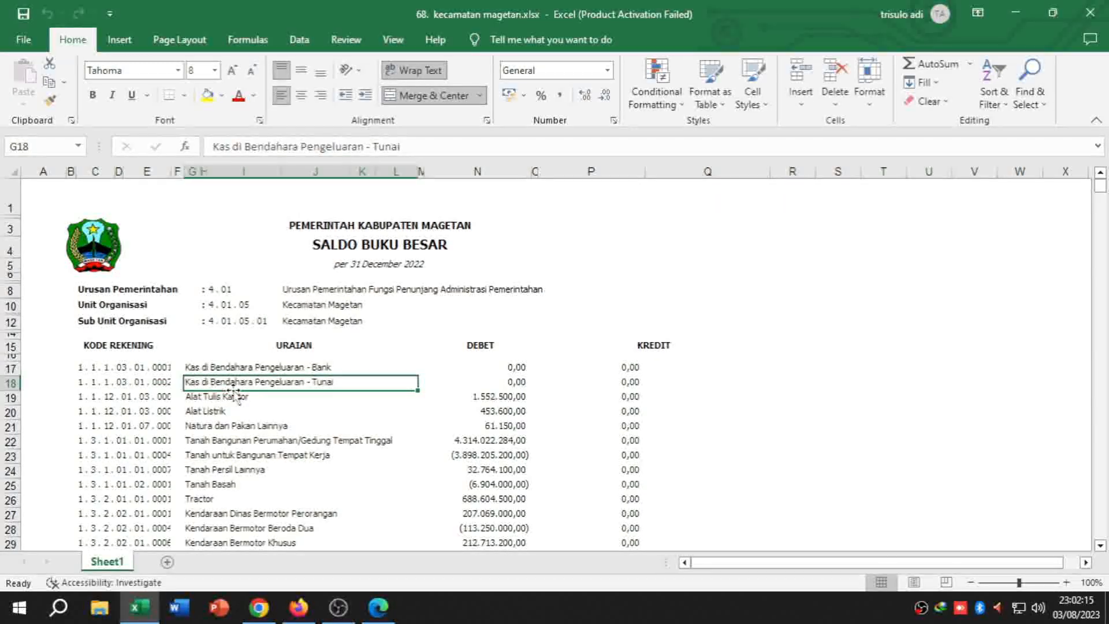
pyautogui.moveTo(174, 179); pyautogui.dragTo(225, 179)
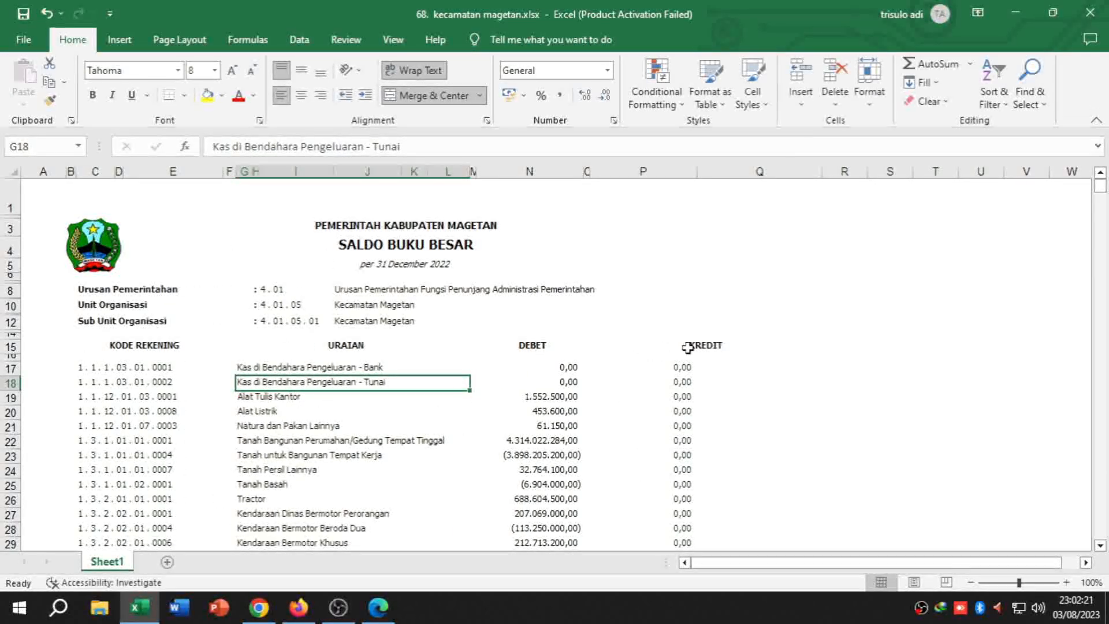
# - Examine the debit balances of the Kas di Bendahara Pengeluaran rows and the Alat Tulis Kantor row
pyautogui.scroll(-1, 704, 353)
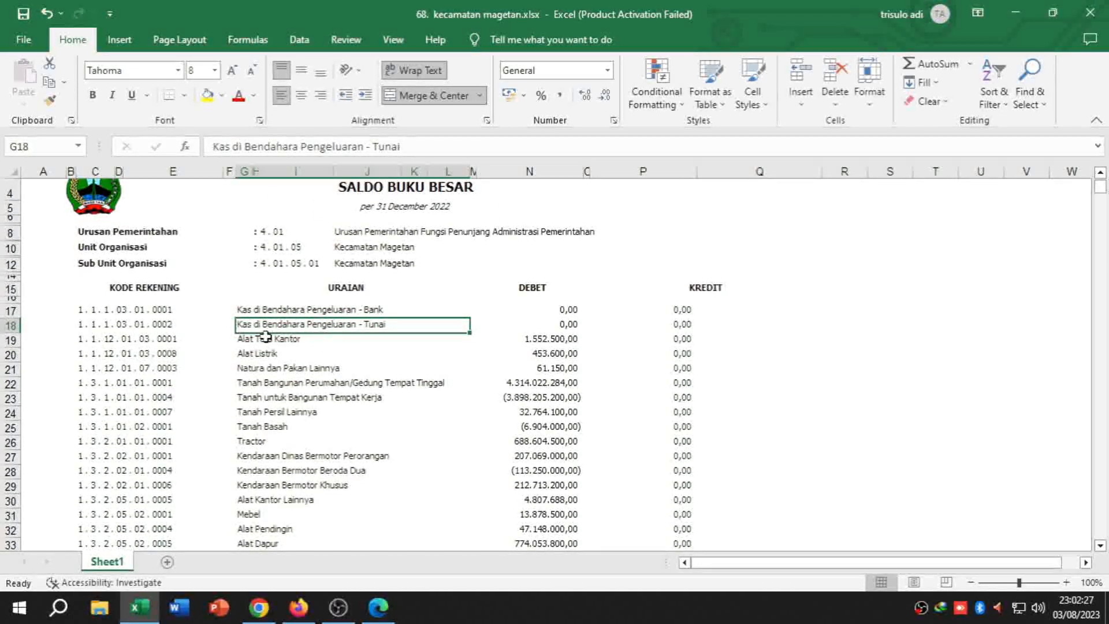
pyautogui.click(300, 340)
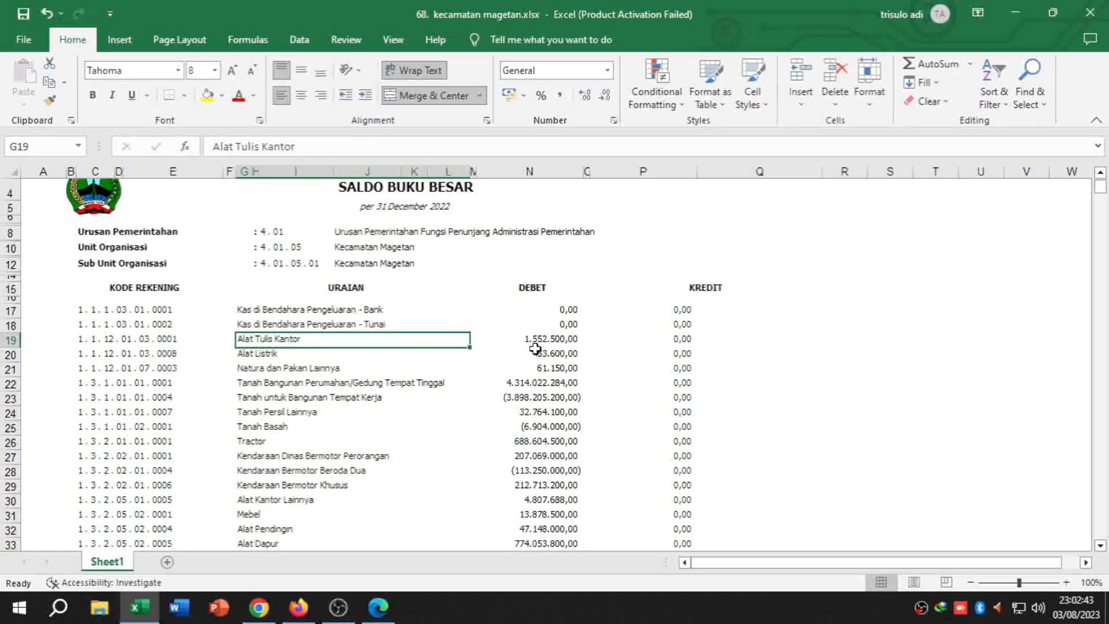
pyautogui.click(555, 341)
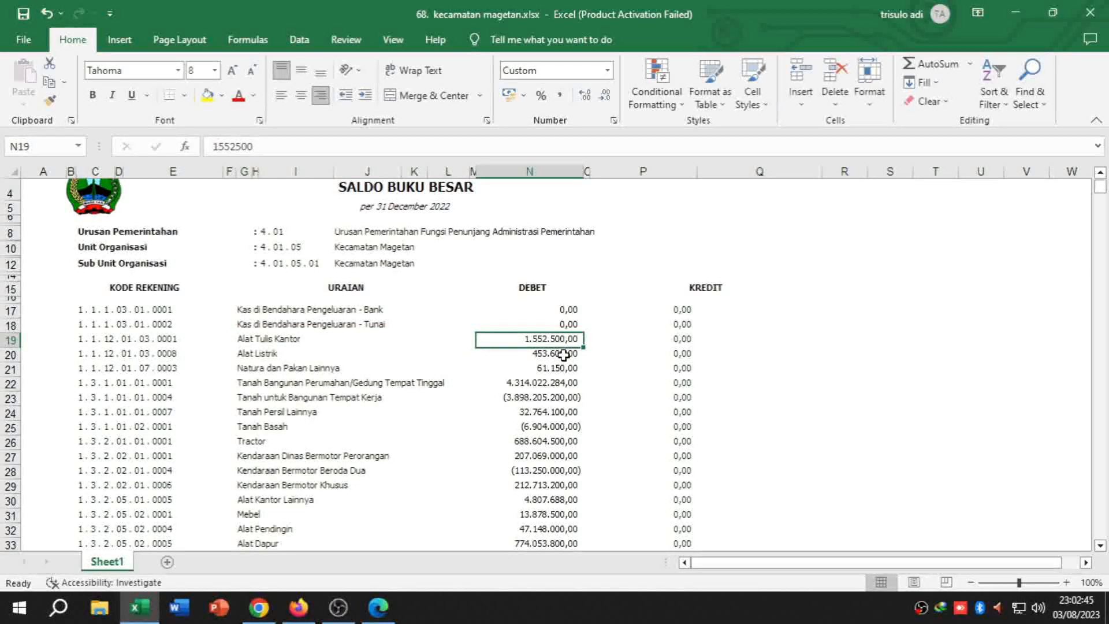
pyautogui.click(571, 310)
pyautogui.click(565, 324)
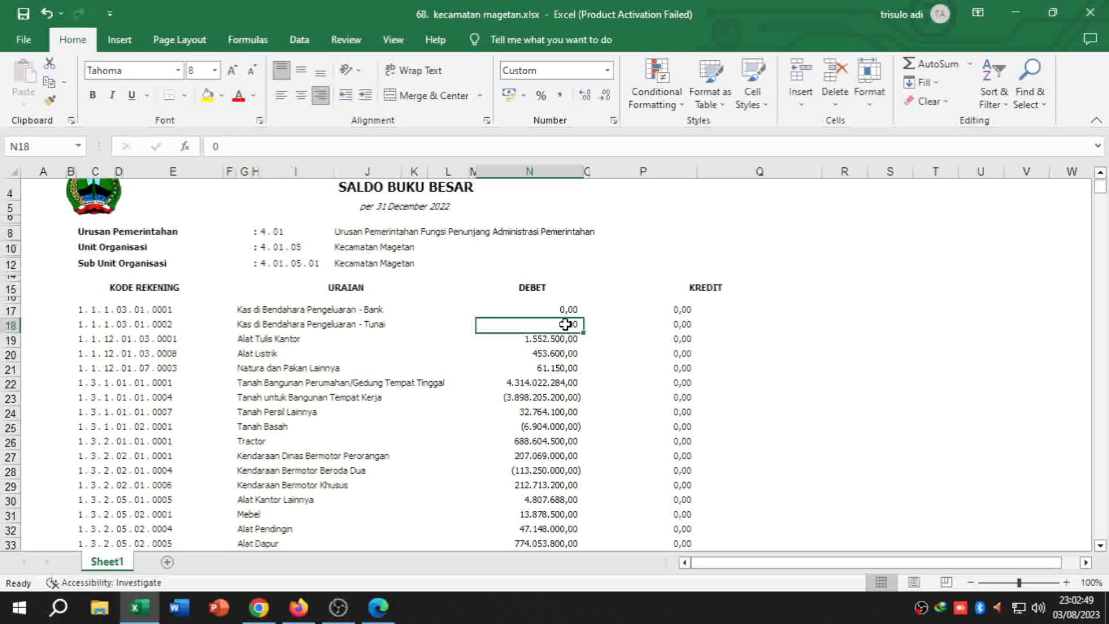
pyautogui.click(554, 339)
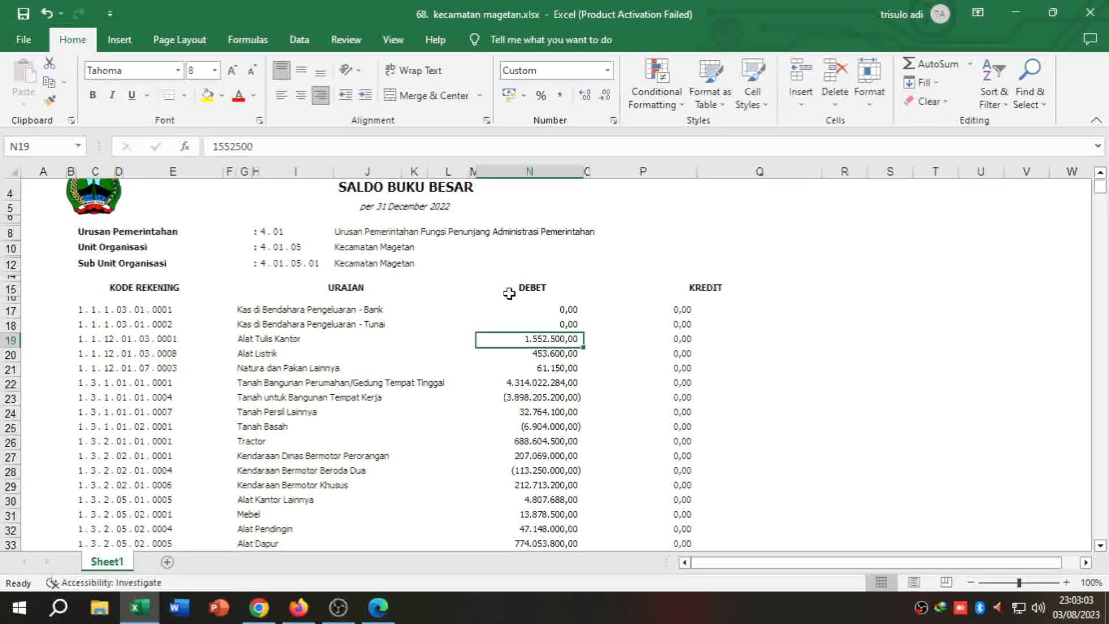
# - Switch back to Chrome, start a new Saldo Awal - Neraca entry and bring up its account list
pyautogui.hotkey('alt', 'Tab')
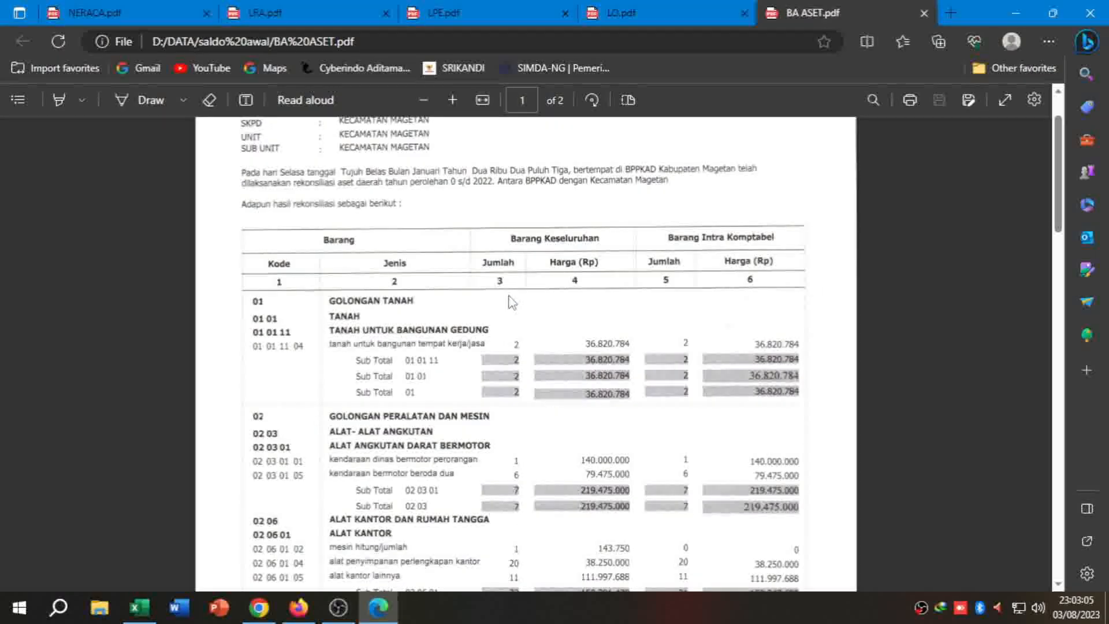
pyautogui.click(259, 606)
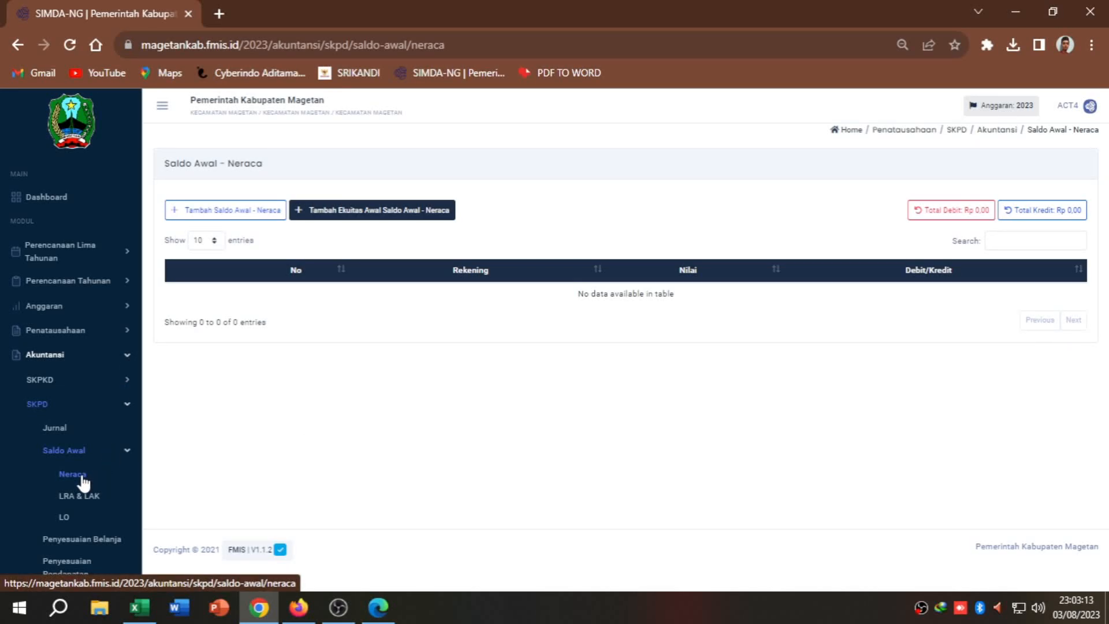
pyautogui.click(211, 223)
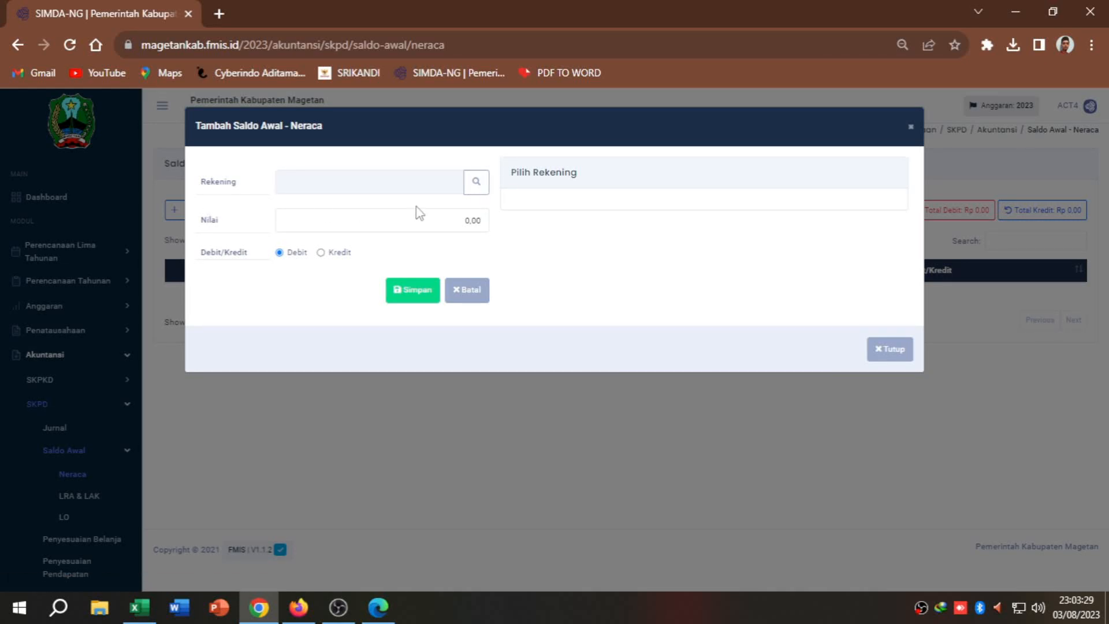
pyautogui.click(475, 192)
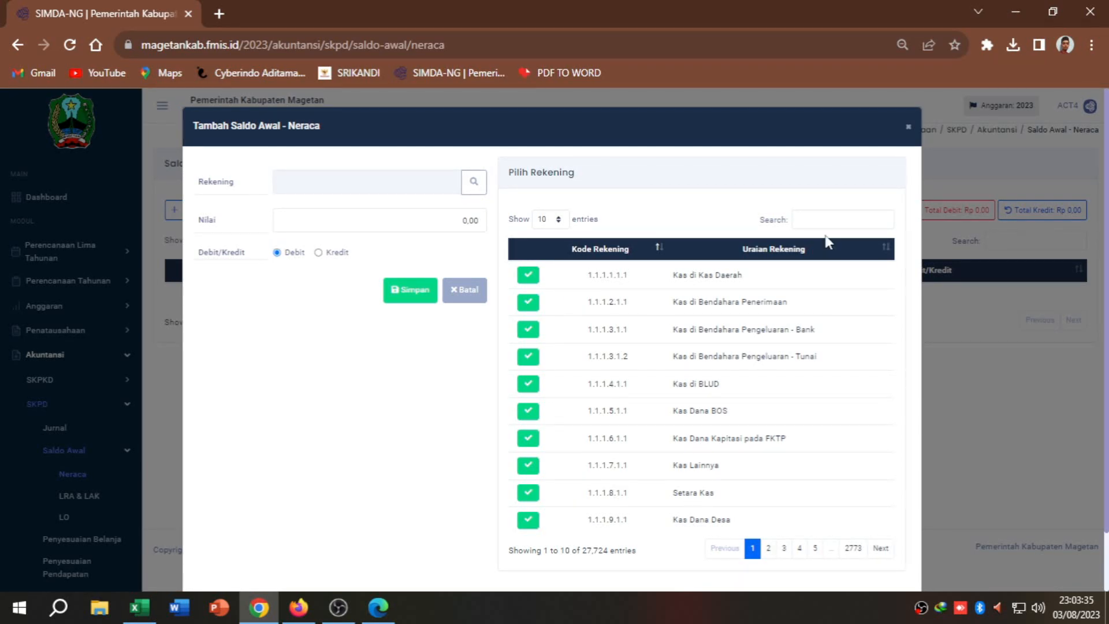
# - Switch to the ledger workbook in Excel and copy the account name Alat Tulis Kantor from row 19
pyautogui.click(378, 607)
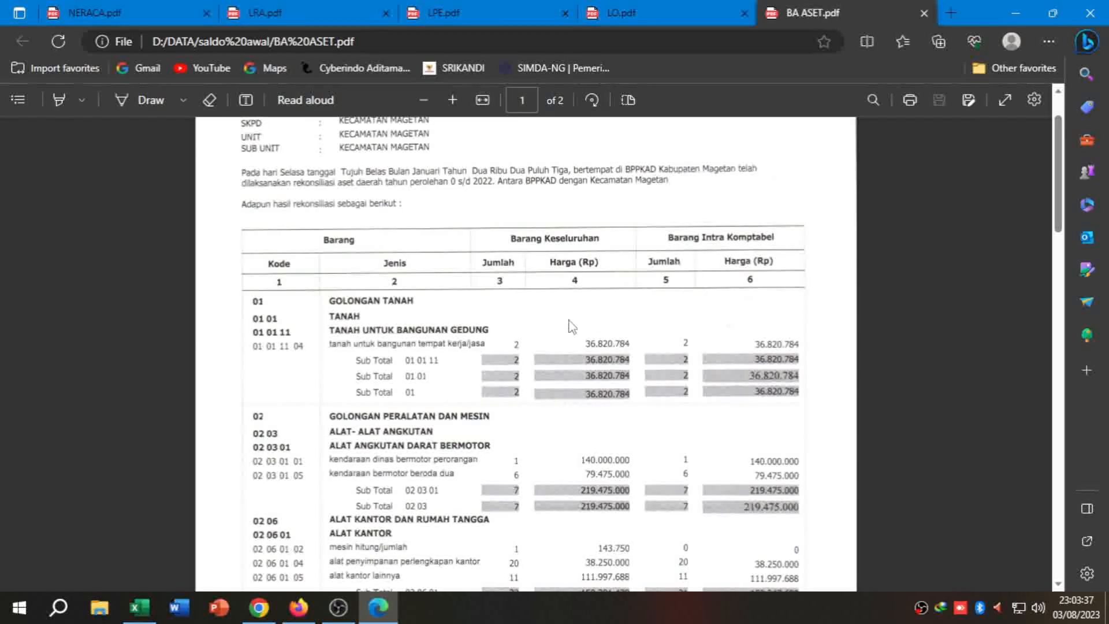
pyautogui.click(138, 607)
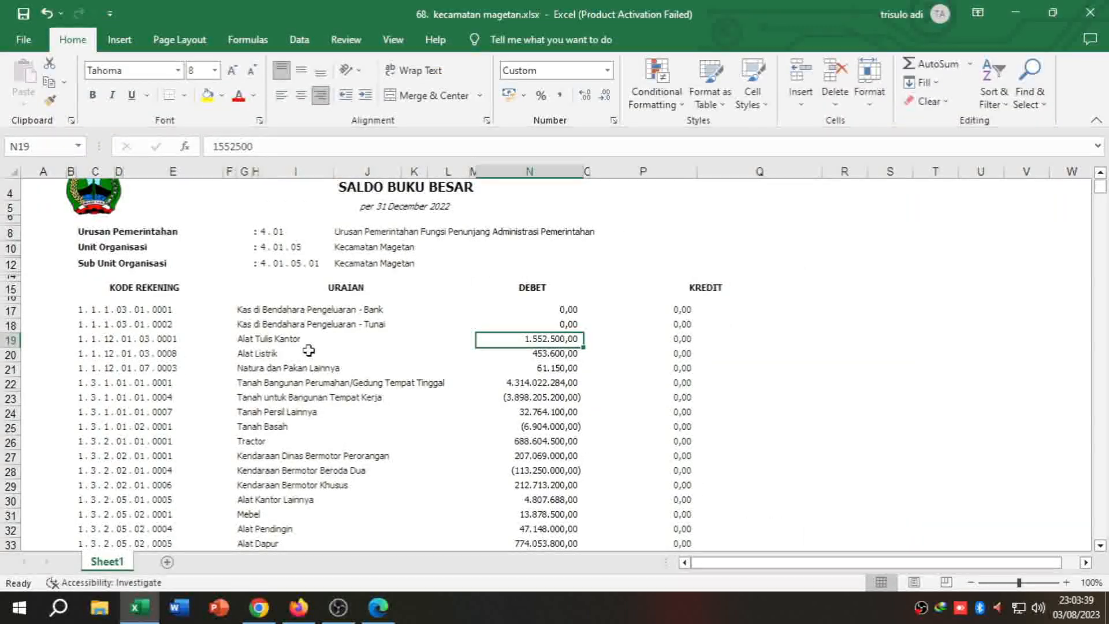
pyautogui.click(252, 341)
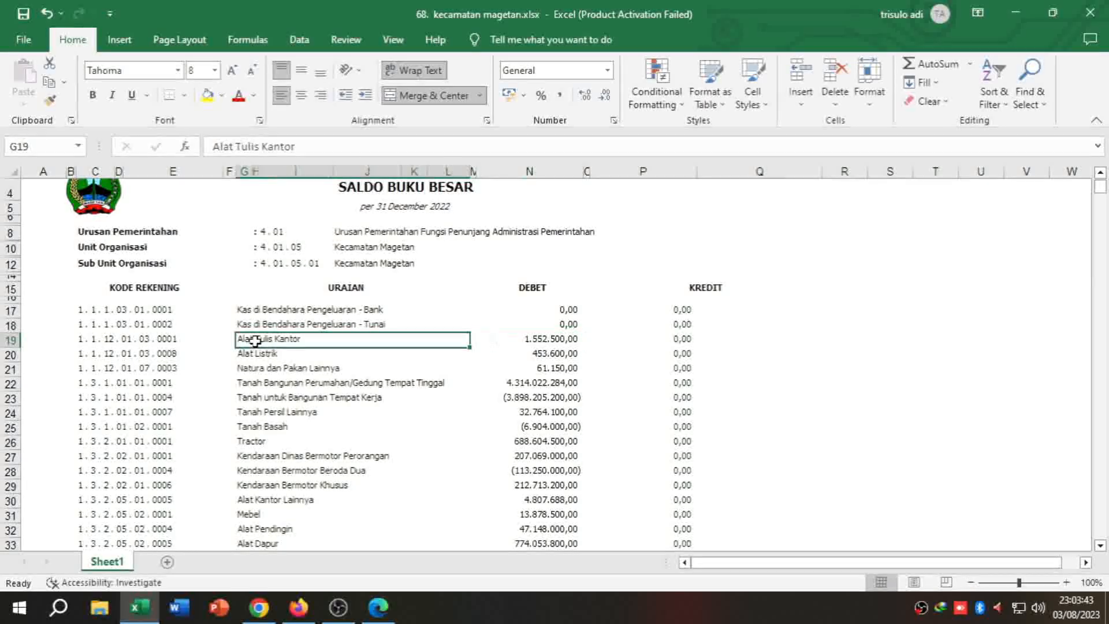
pyautogui.doubleClick(306, 339)
pyautogui.moveTo(313, 340); pyautogui.dragTo(231, 339)
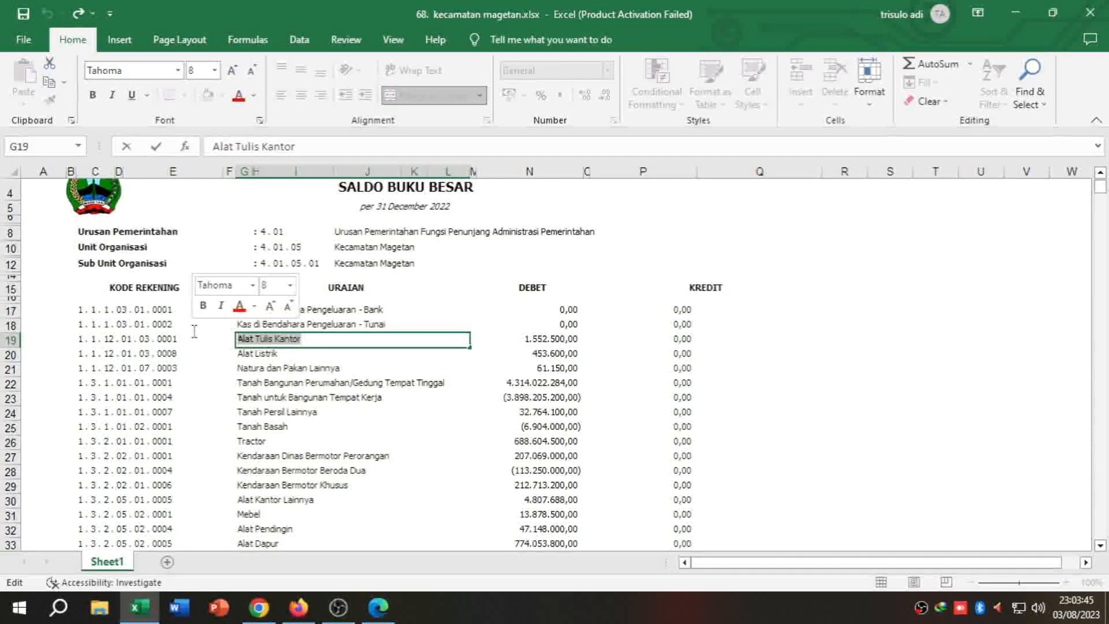
pyautogui.hotkey('ctrl', 'c')
# - Switch back to Chrome and search the account list for the copied name Alat Tulis Kantor
pyautogui.hotkey('alt', 'Tab')
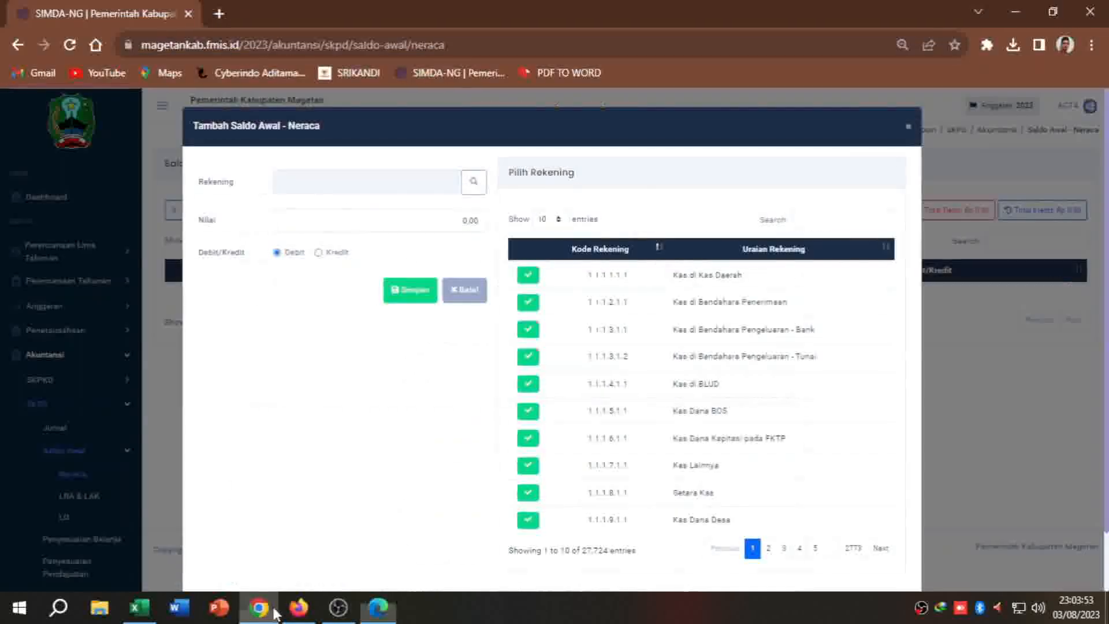
pyautogui.click(258, 607)
pyautogui.click(826, 215)
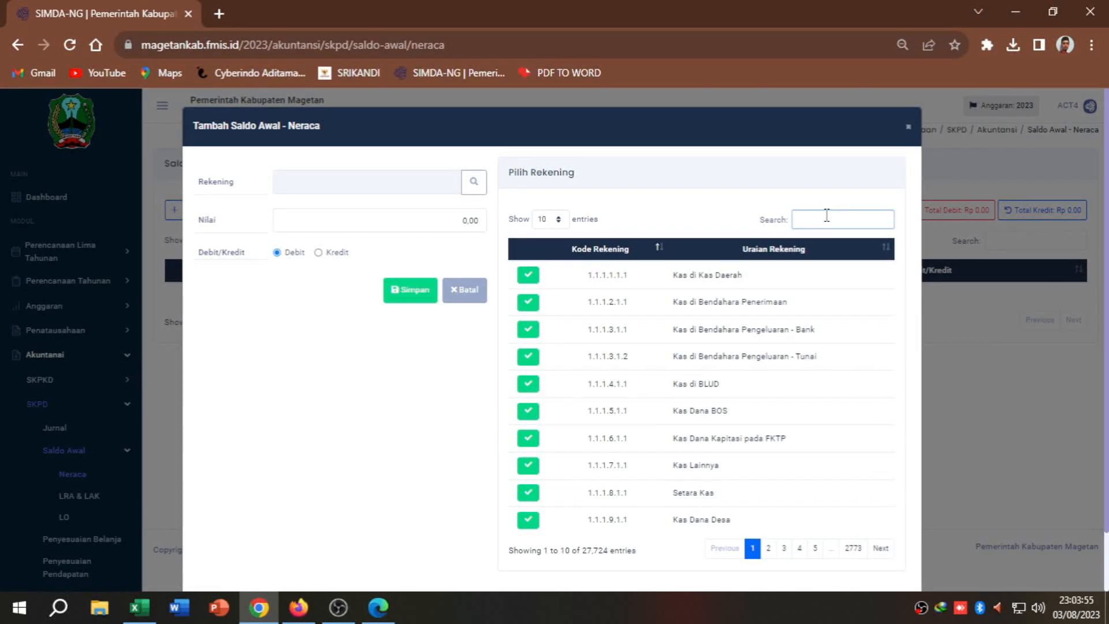
pyautogui.hotkey('ctrl', 'v')
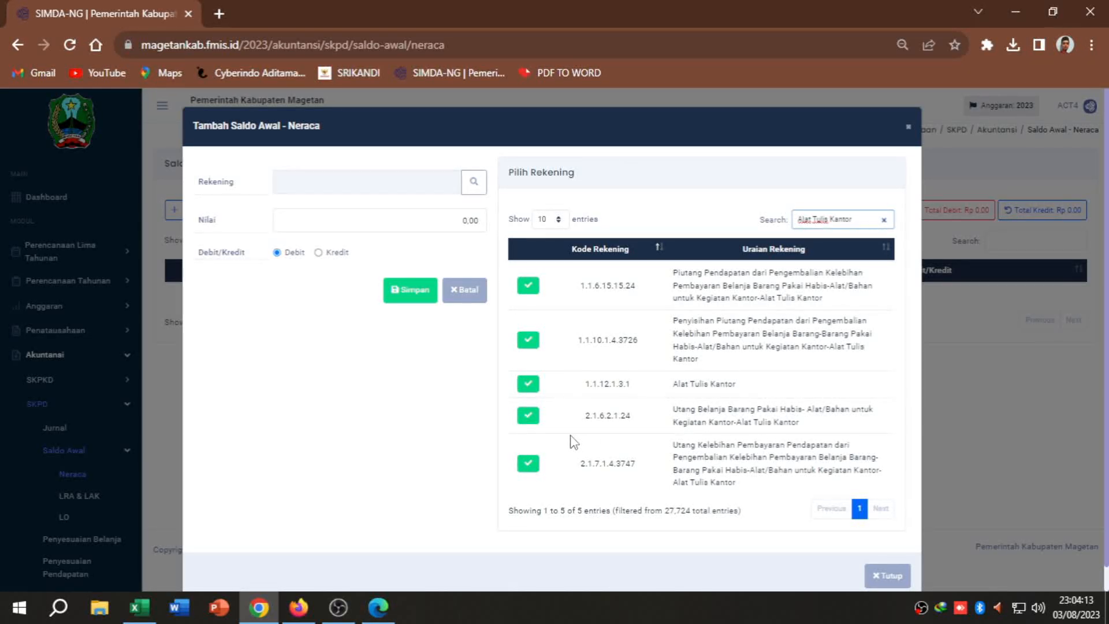
# - Switch to the ledger workbook in Excel, leave the cell edit and check the account code of Alat Tulis Kantor in row 19
pyautogui.hotkey('alt', 'Tab')
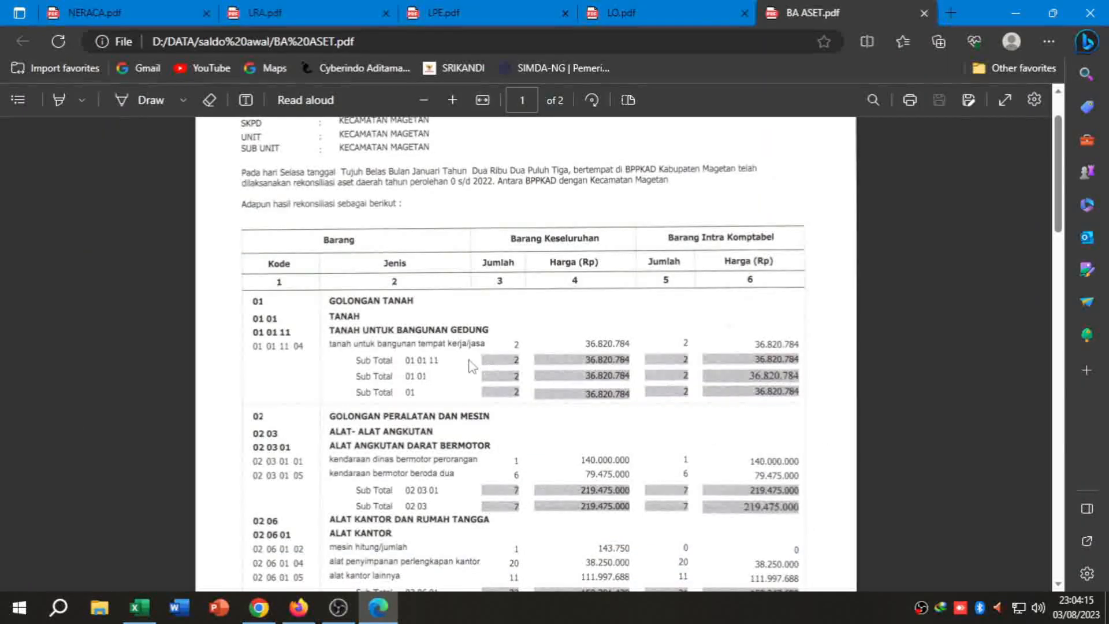
pyautogui.click(141, 607)
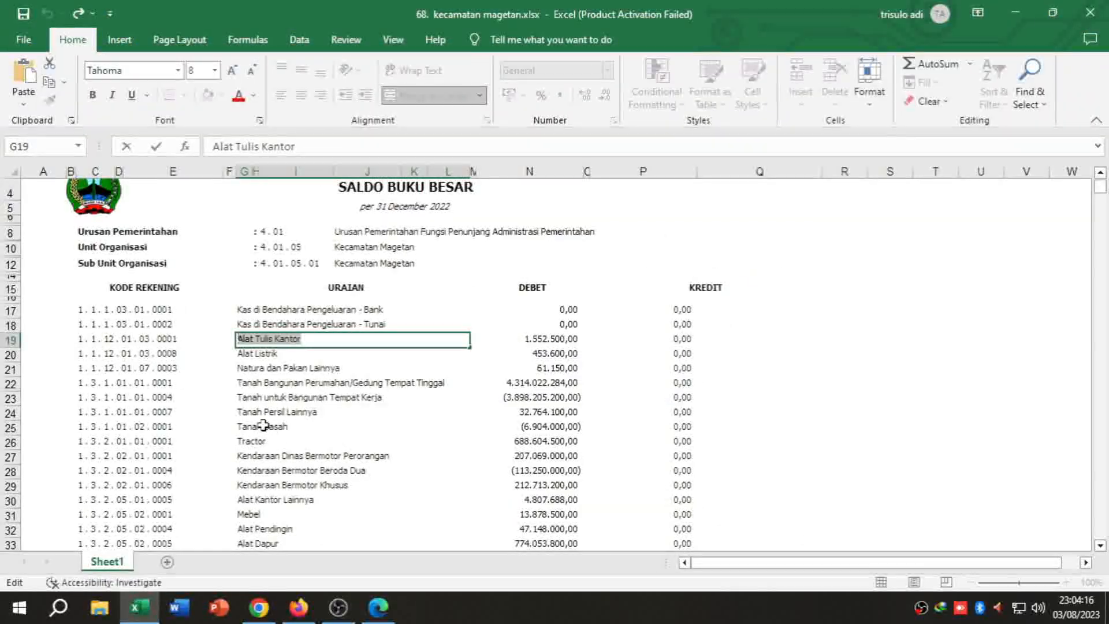
pyautogui.click(290, 368)
pyautogui.click(302, 339)
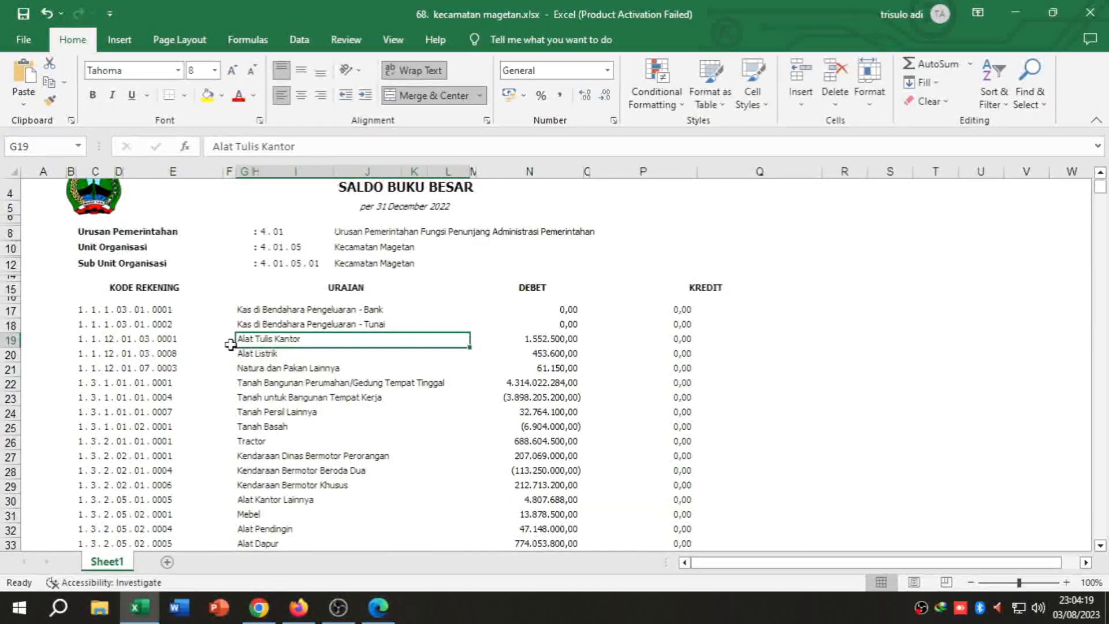
# - Switch back to Chrome and choose account 1.1.12.1.3.1 Alat Tulis Kantor, checking its code against the Excel ledger
pyautogui.hotkey('alt', 'Tab')
pyautogui.hotkey('alt', 'Tab')
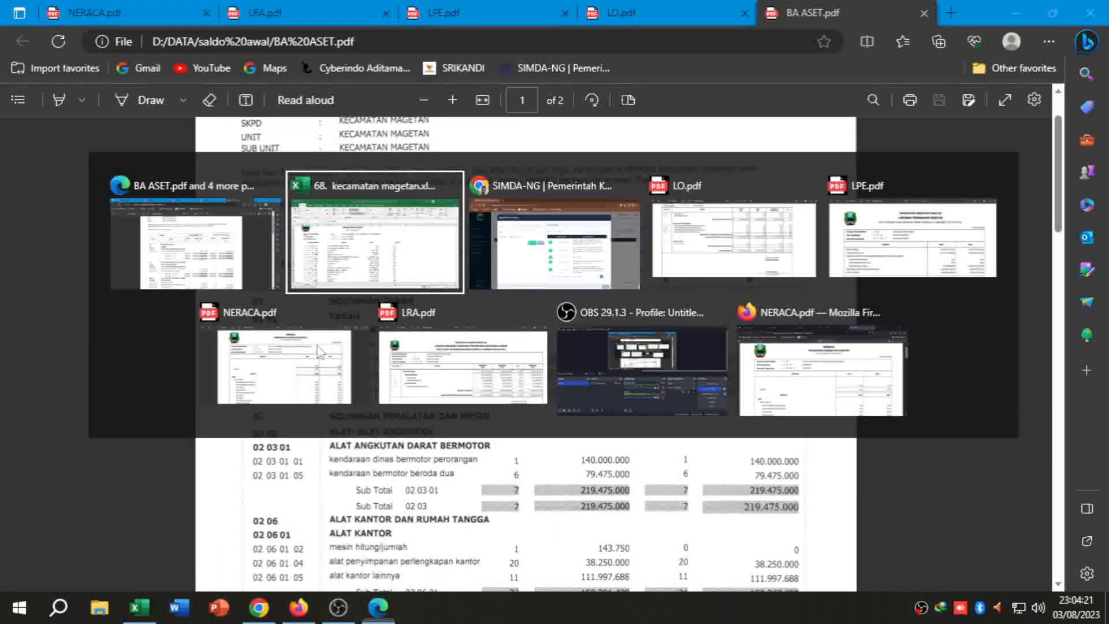
pyautogui.hotkey('alt', 'Tab')
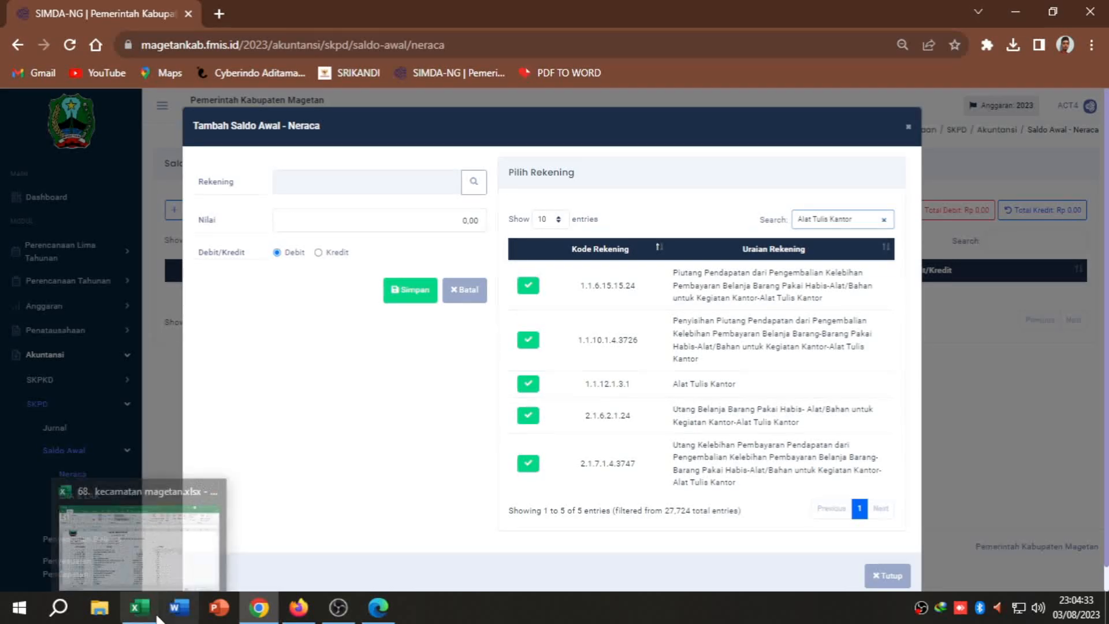
pyautogui.click(139, 607)
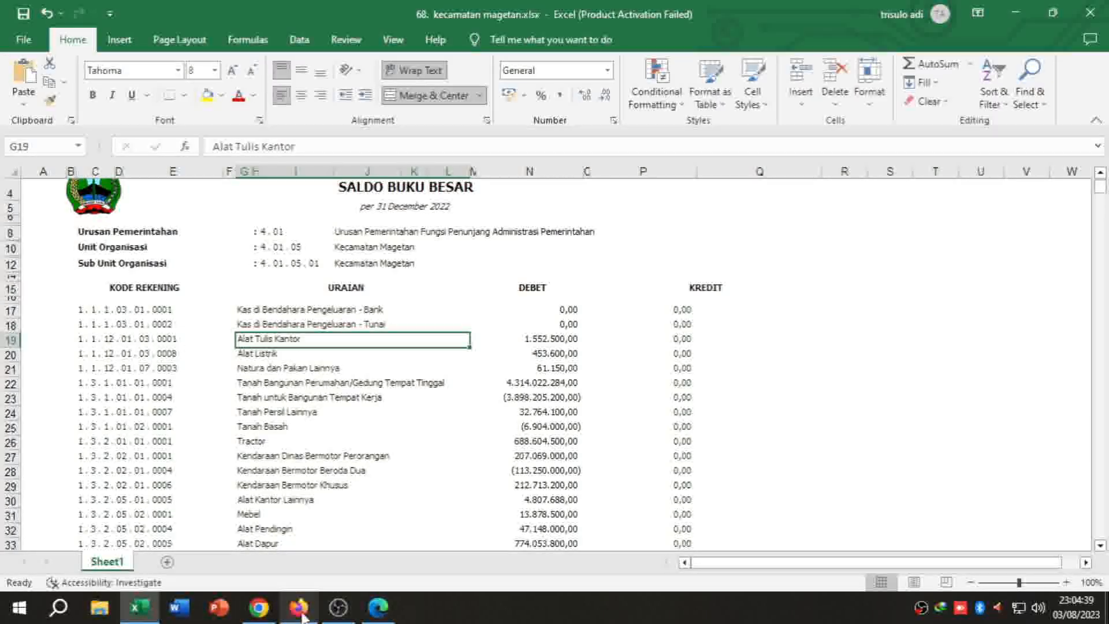
pyautogui.click(258, 606)
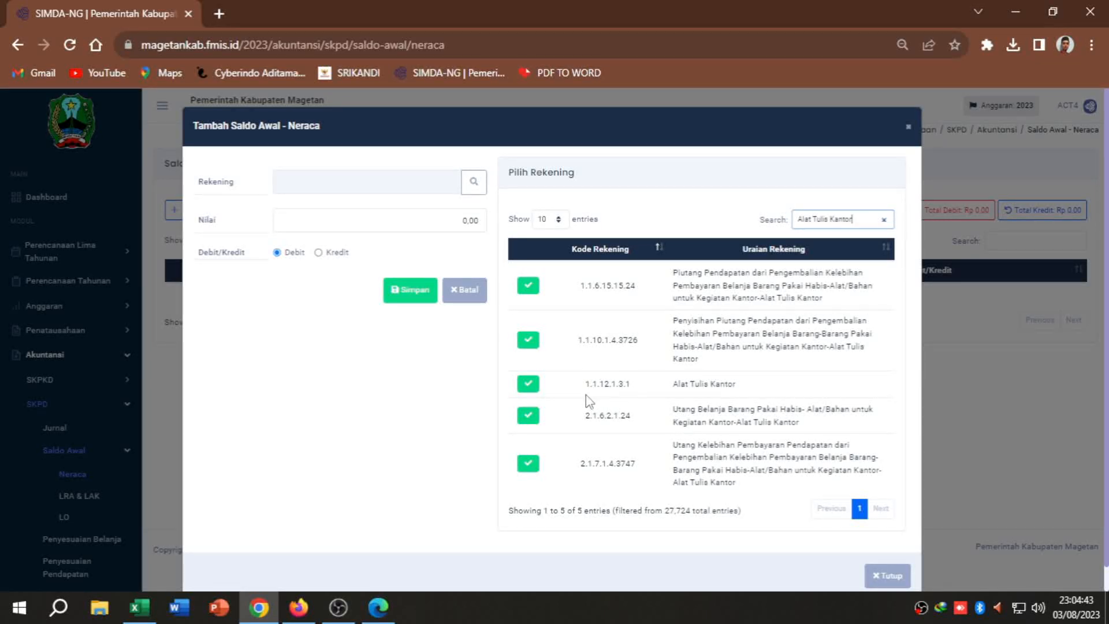
pyautogui.click(530, 386)
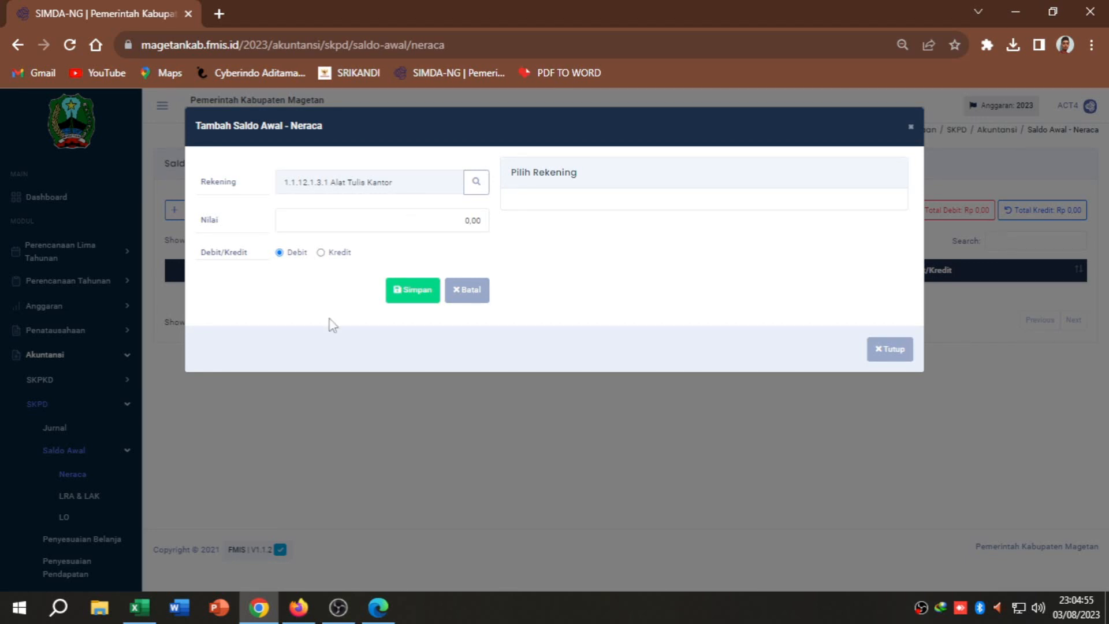
# - Copy Alat Tulis Kantor's debit balance from the Excel ledger and enter 1.552.500,00 as the Nilai in Chrome
pyautogui.click(151, 603)
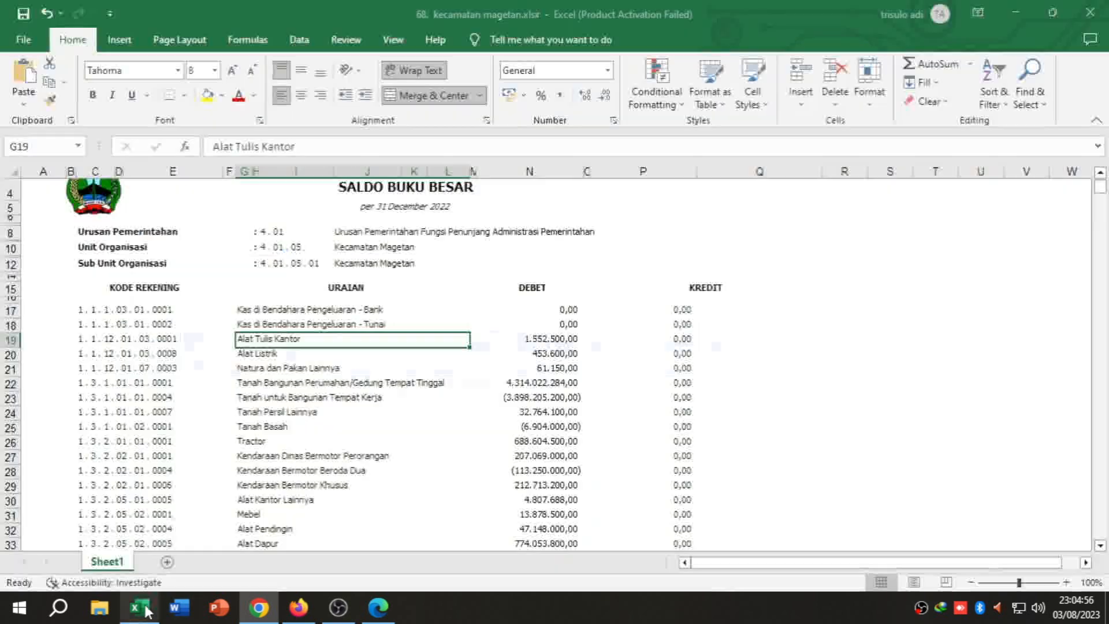
pyautogui.doubleClick(534, 341)
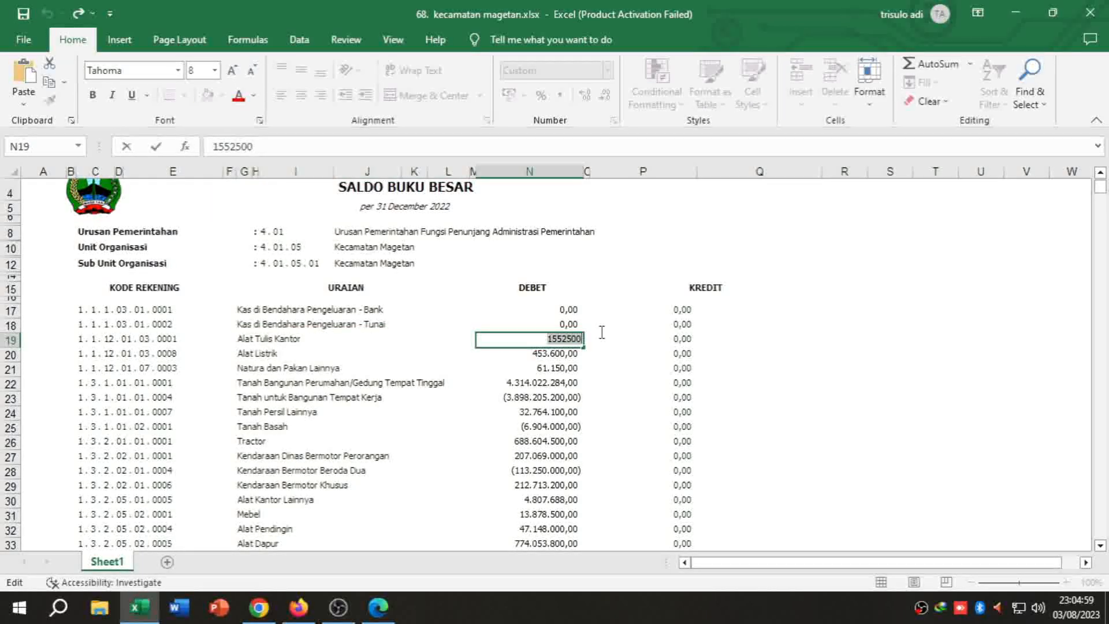
pyautogui.click(245, 610)
pyautogui.click(439, 216)
pyautogui.hotkey('ctrl', 'v')
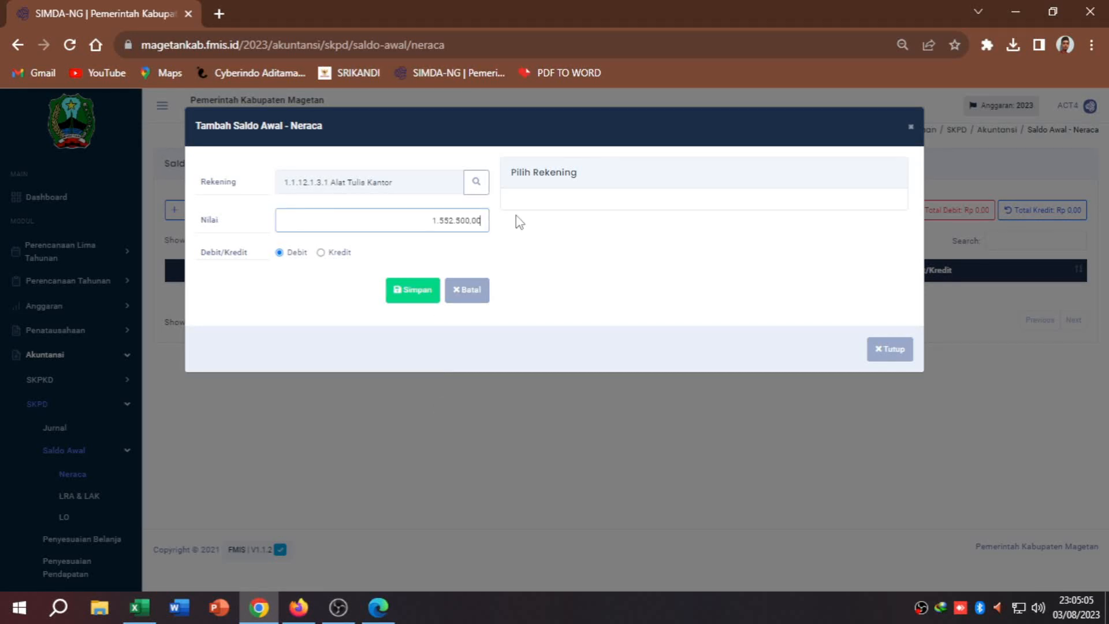
# - Check the DEBET column in the Excel ledger and save the Alat Tulis Kantor opening balance as Debit in Chrome
pyautogui.click(138, 605)
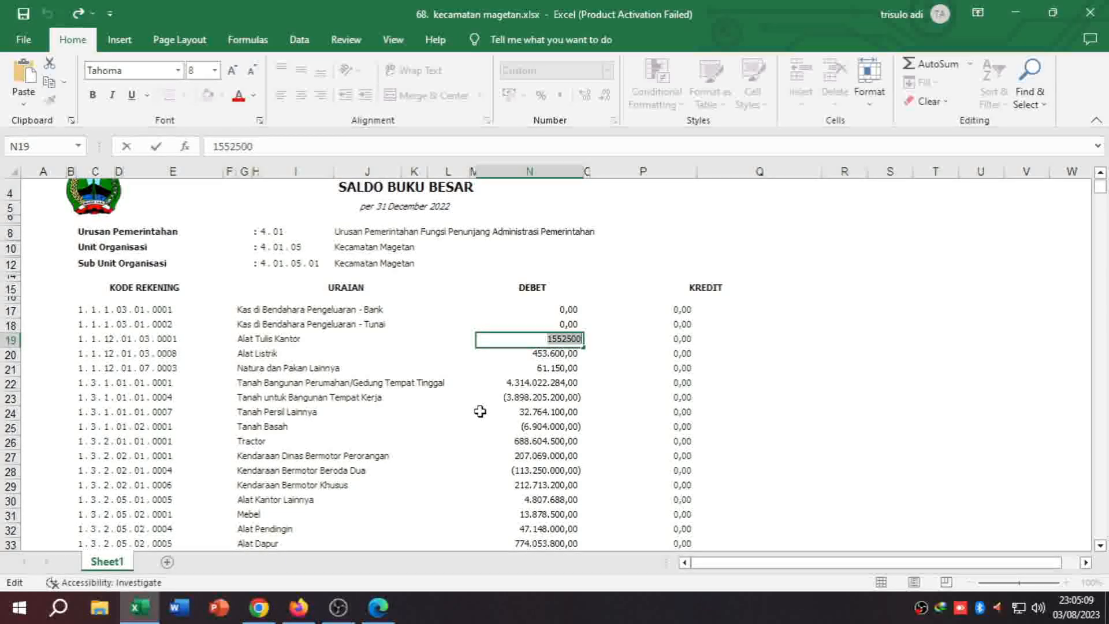
pyautogui.click(480, 411)
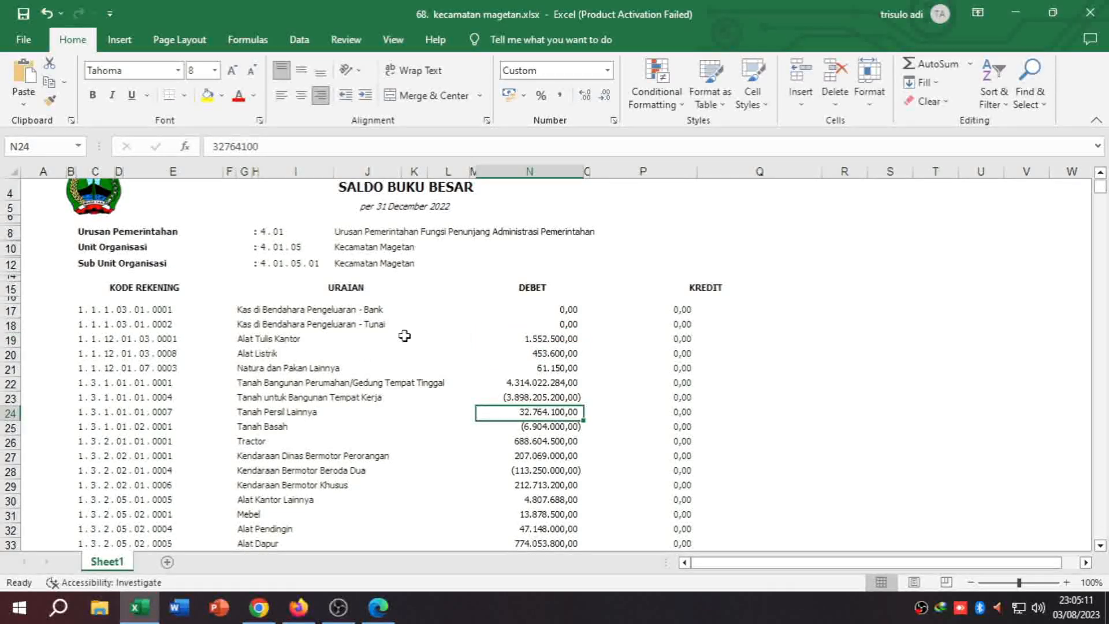
pyautogui.click(543, 287)
pyautogui.click(258, 607)
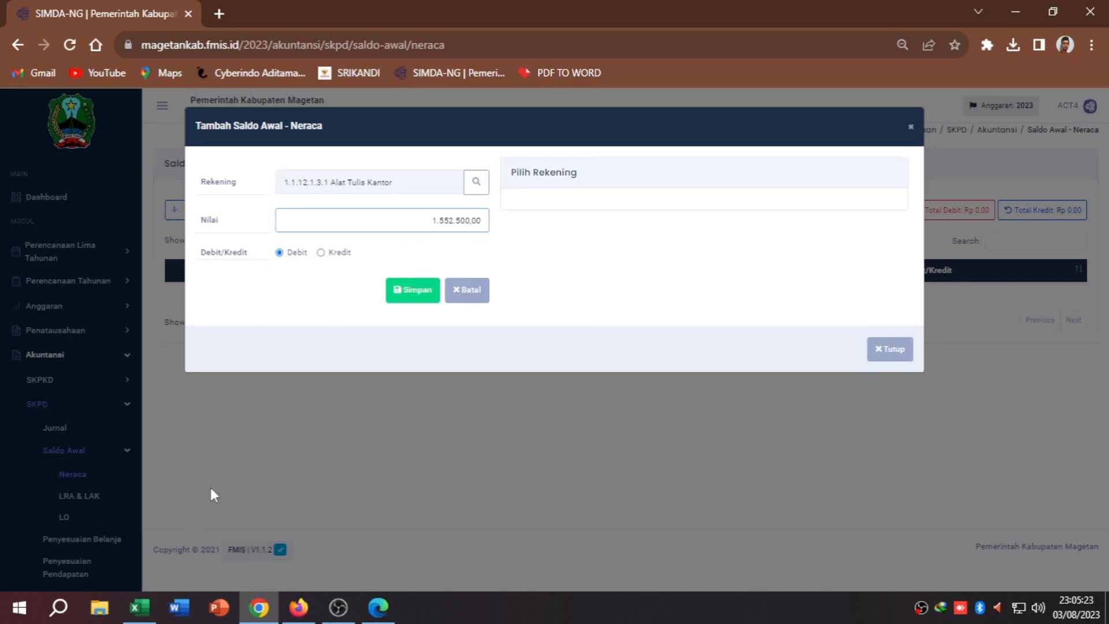
pyautogui.click(143, 600)
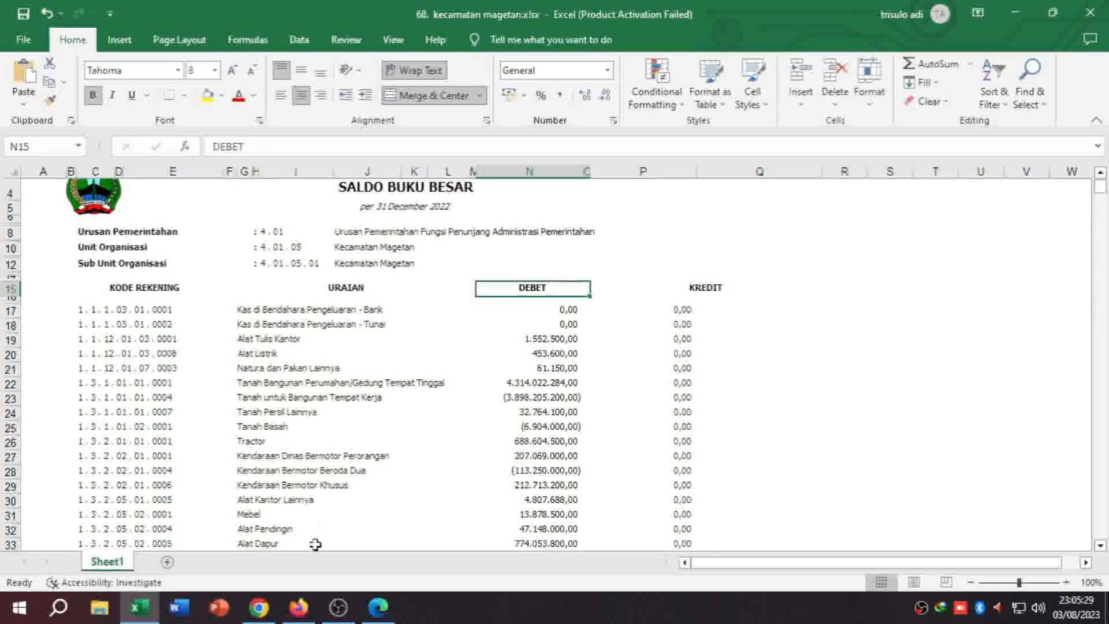
pyautogui.click(258, 606)
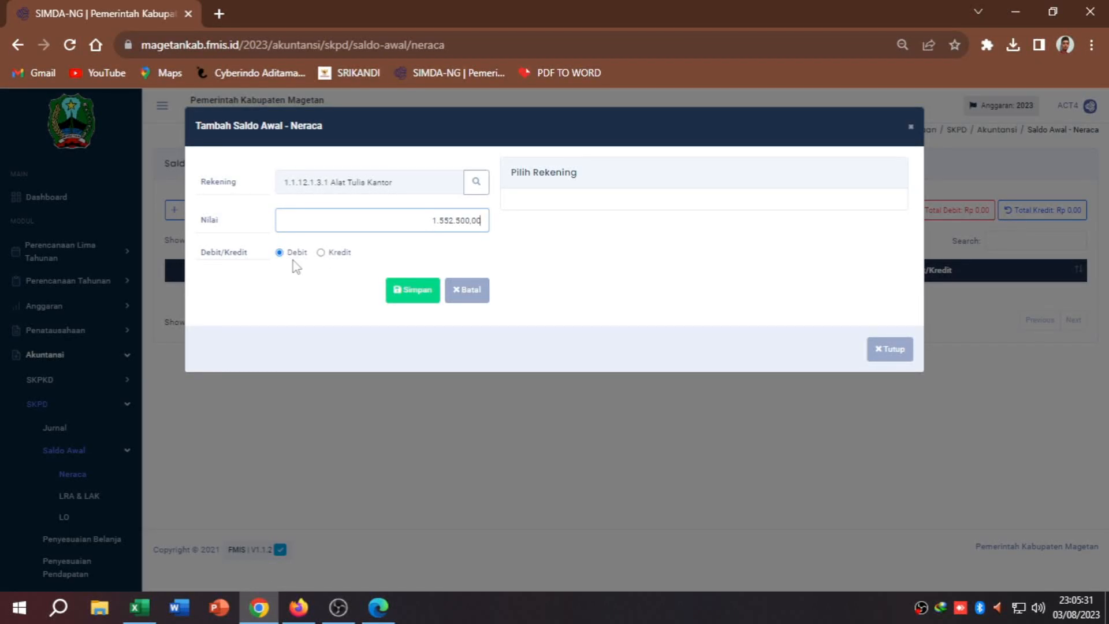
pyautogui.click(404, 296)
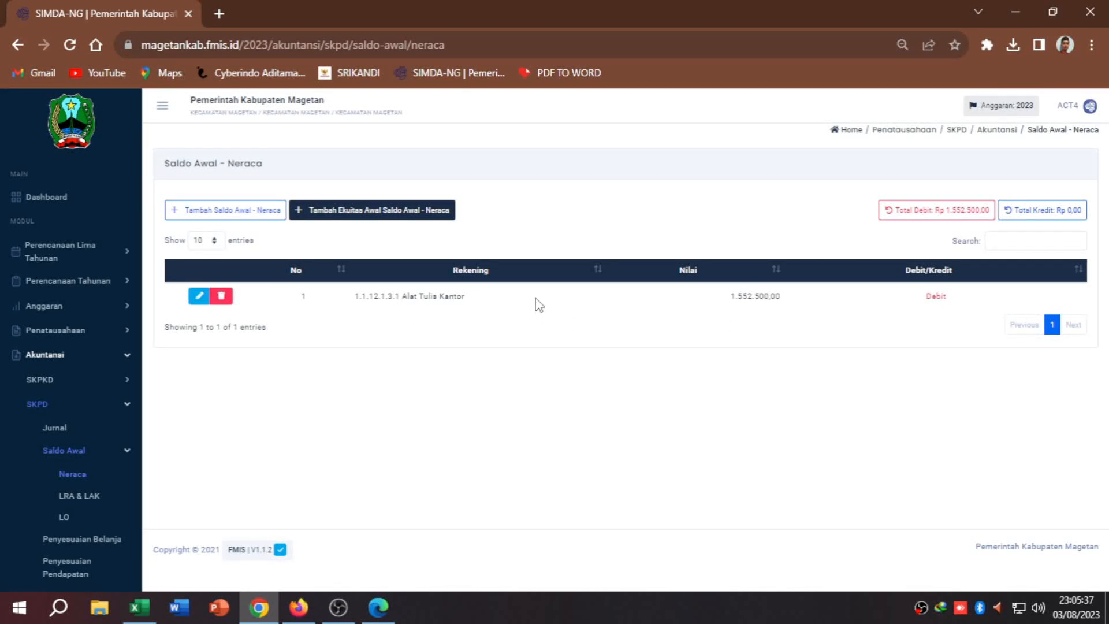
# - Start a new Saldo Awal - Neraca entry and copy the account name Alat Listrik from row 20 of the Excel ledger
pyautogui.click(222, 212)
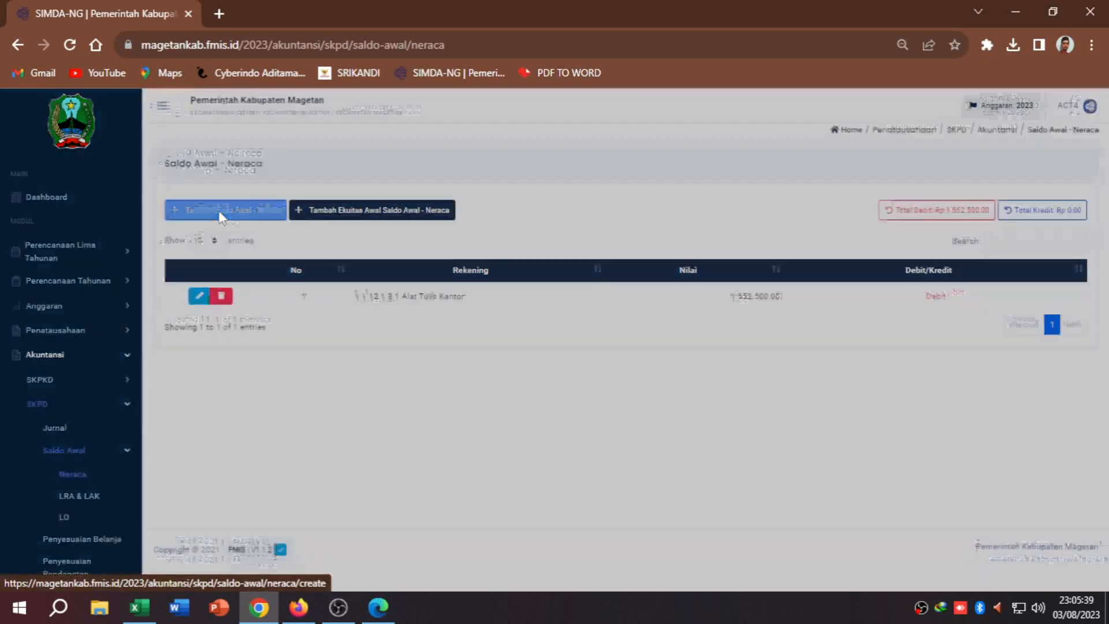
pyautogui.hotkey('alt', 'Tab')
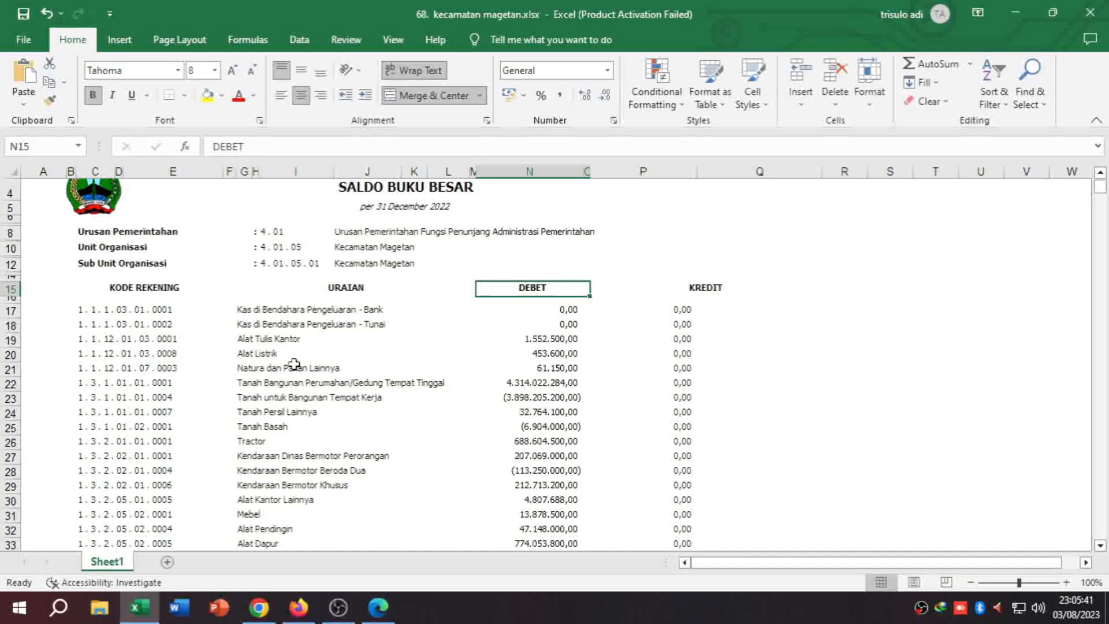
pyautogui.click(270, 341)
pyautogui.doubleClick(283, 354)
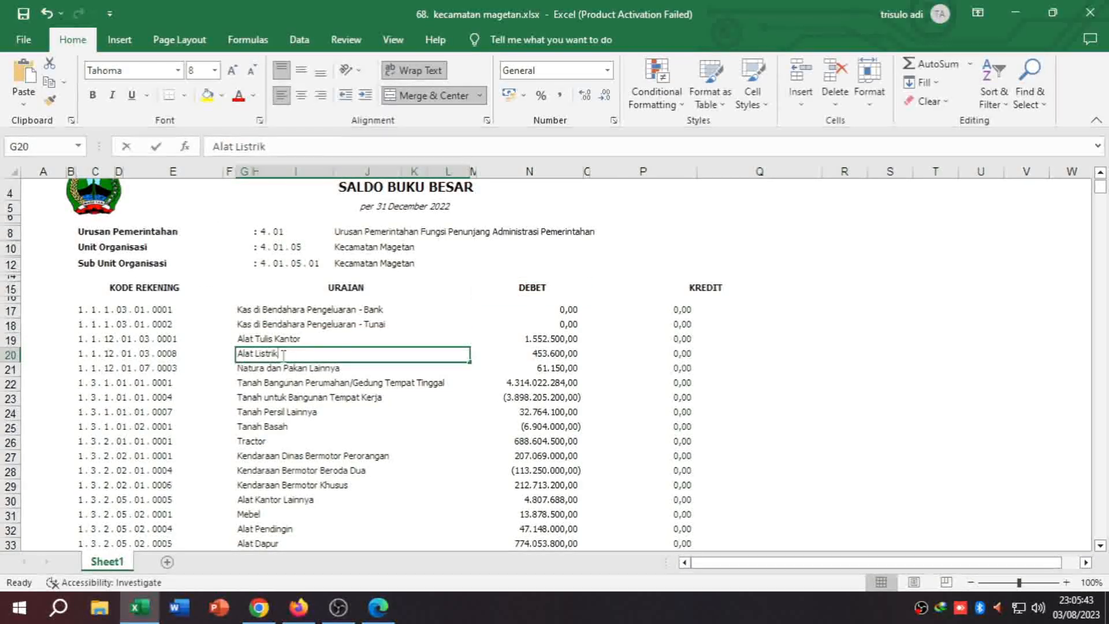
pyautogui.moveTo(294, 354); pyautogui.dragTo(193, 344)
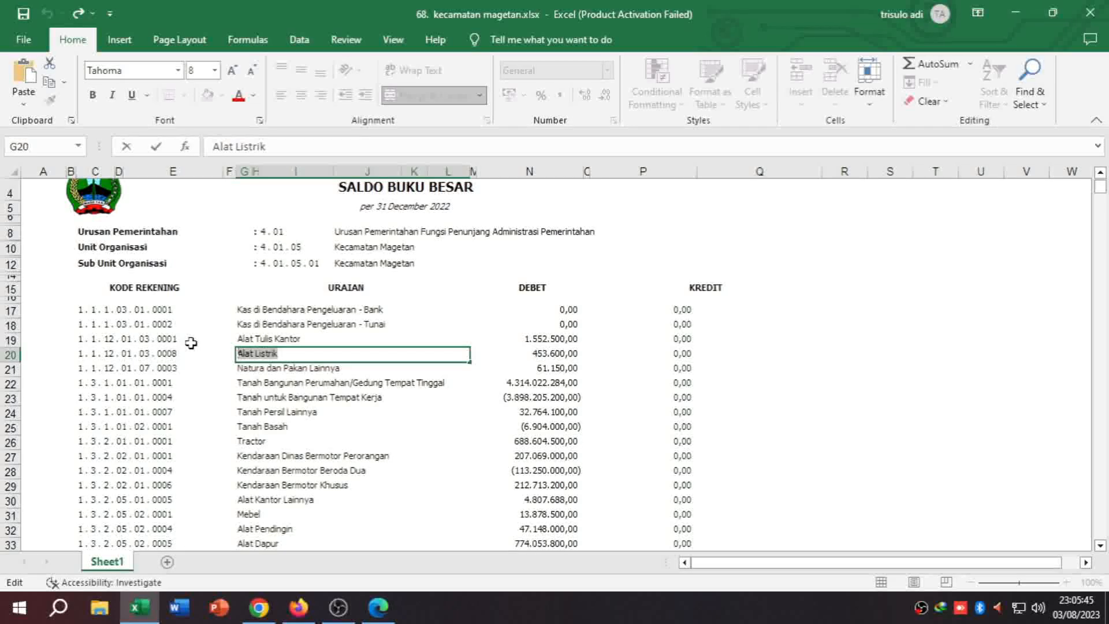
# - Switch back to Chrome, search the account list for Alat Listrik and look through the matching accounts
pyautogui.hotkey('alt', 'Tab')
pyautogui.click(478, 188)
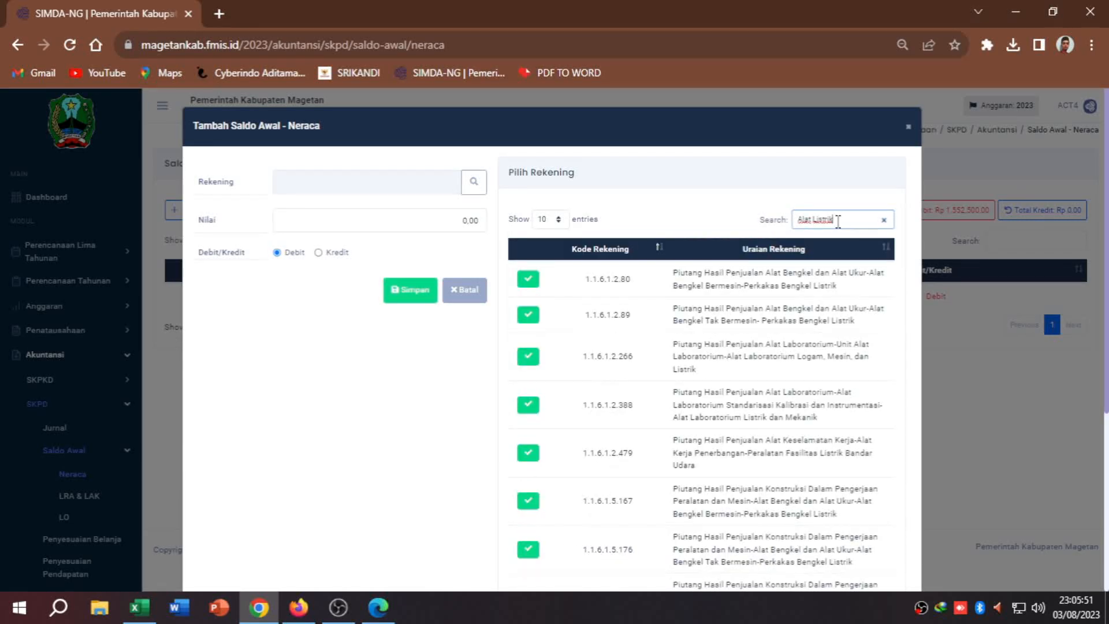
pyautogui.scroll(-5, 773, 319)
pyautogui.scroll(3, 772, 330)
pyautogui.scroll(-2, 773, 329)
pyautogui.scroll(5, 785, 375)
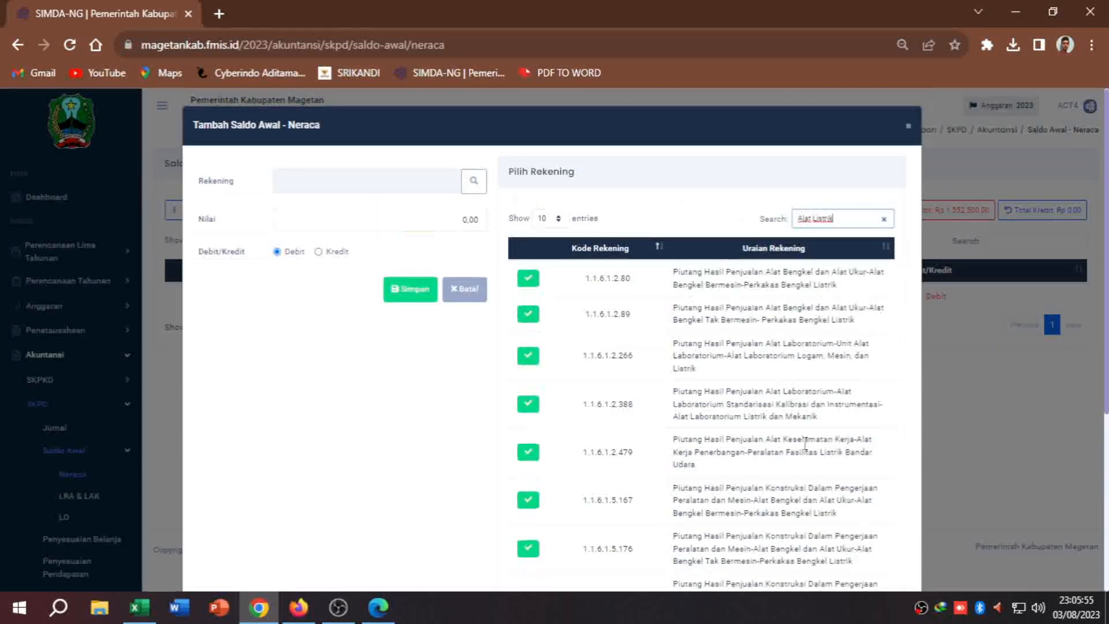
pyautogui.scroll(-5, 820, 475)
pyautogui.scroll(5, 841, 521)
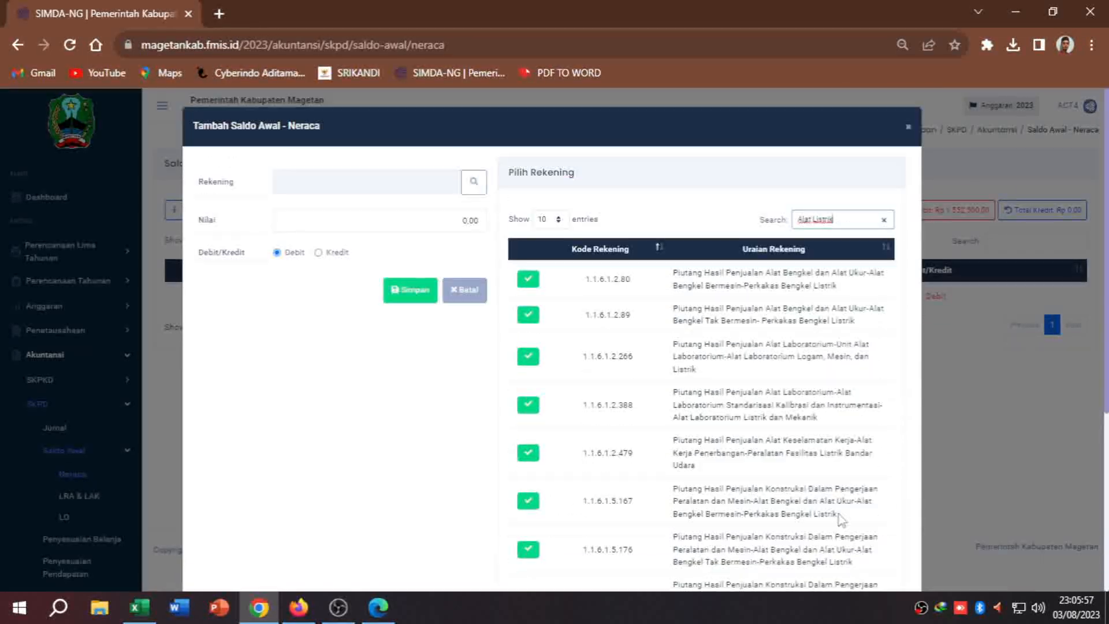
pyautogui.scroll(-5, 692, 358)
pyautogui.scroll(5, 728, 384)
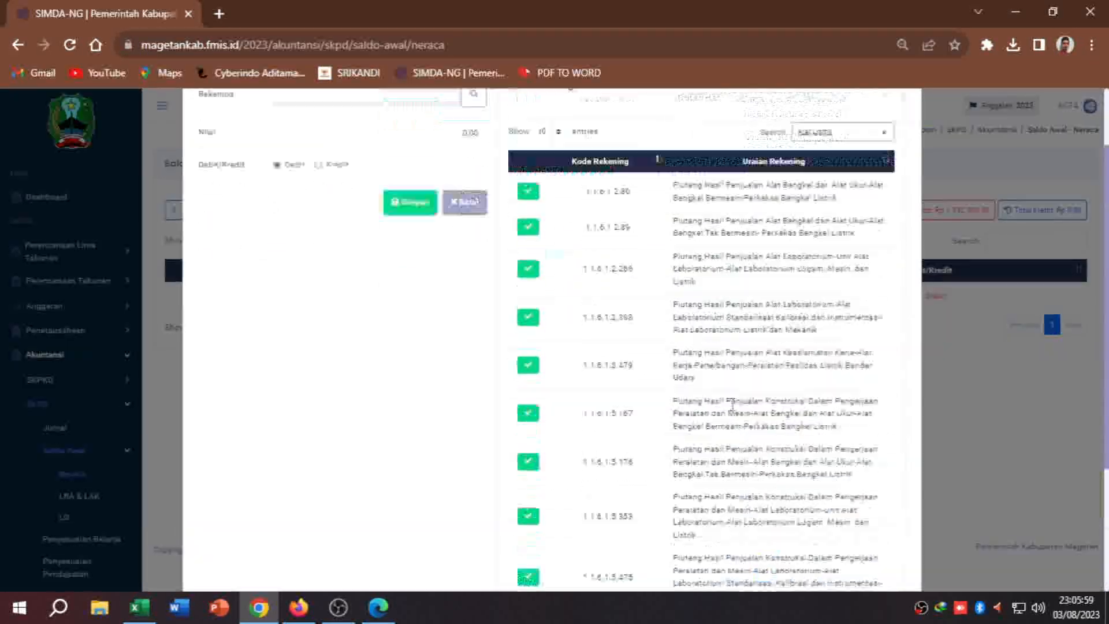
# - Set the account list to show 100 entries
pyautogui.click(553, 220)
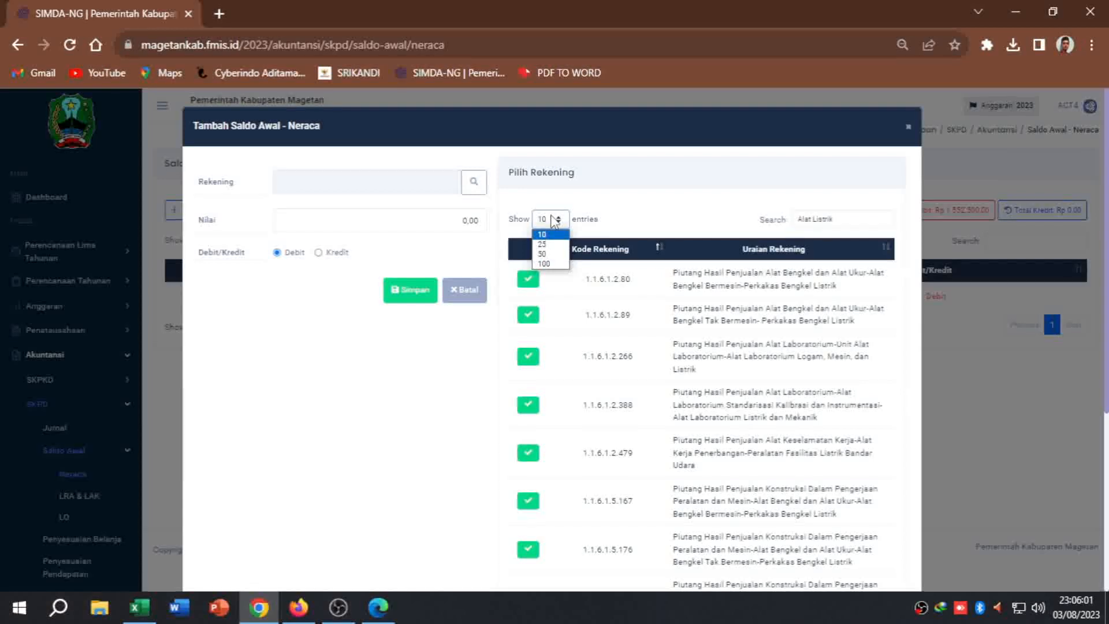
pyautogui.click(545, 265)
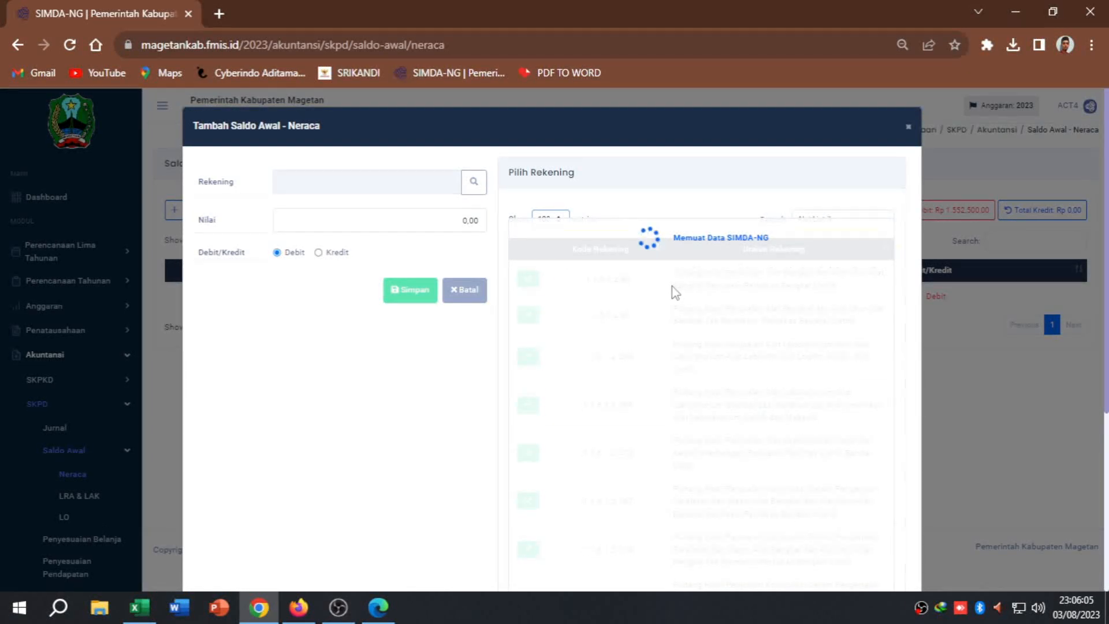
pyautogui.scroll(-2, 679, 292)
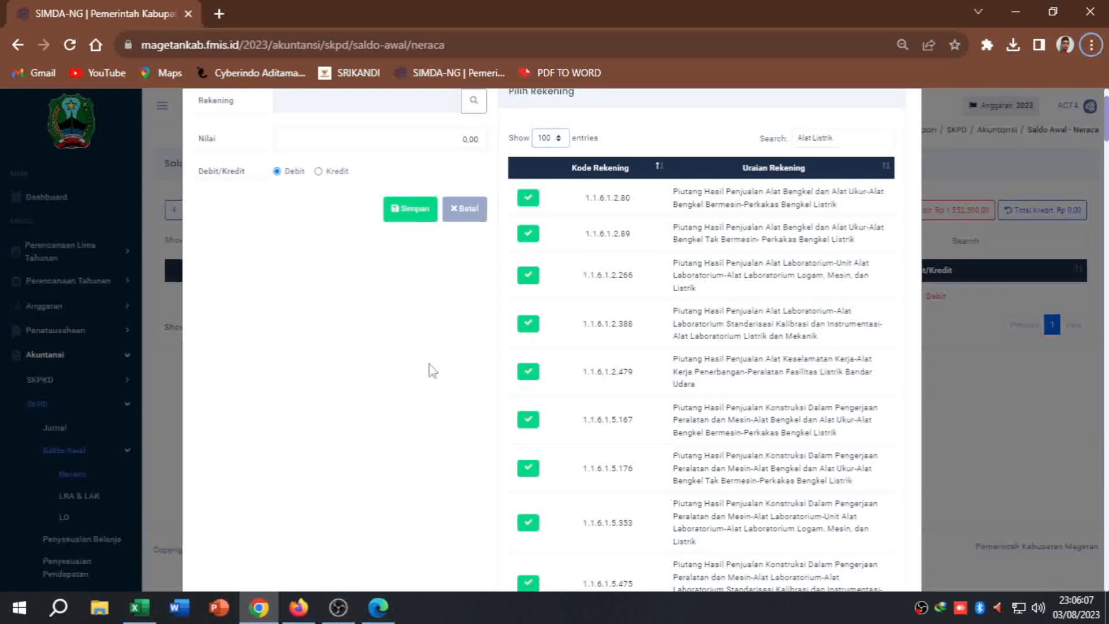
pyautogui.click(140, 607)
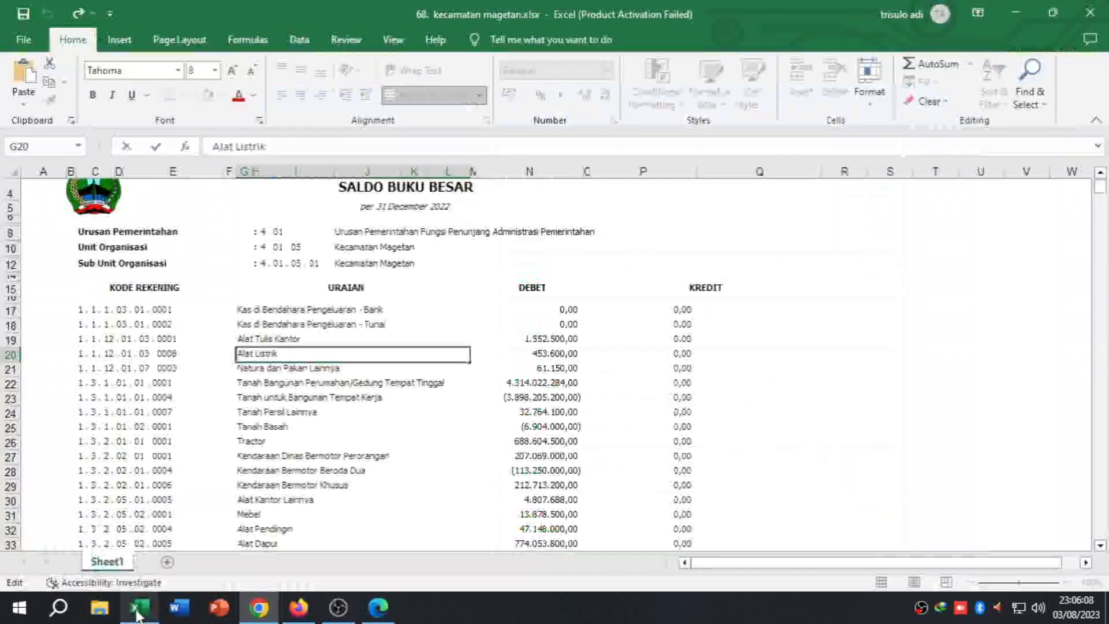
pyautogui.click(262, 378)
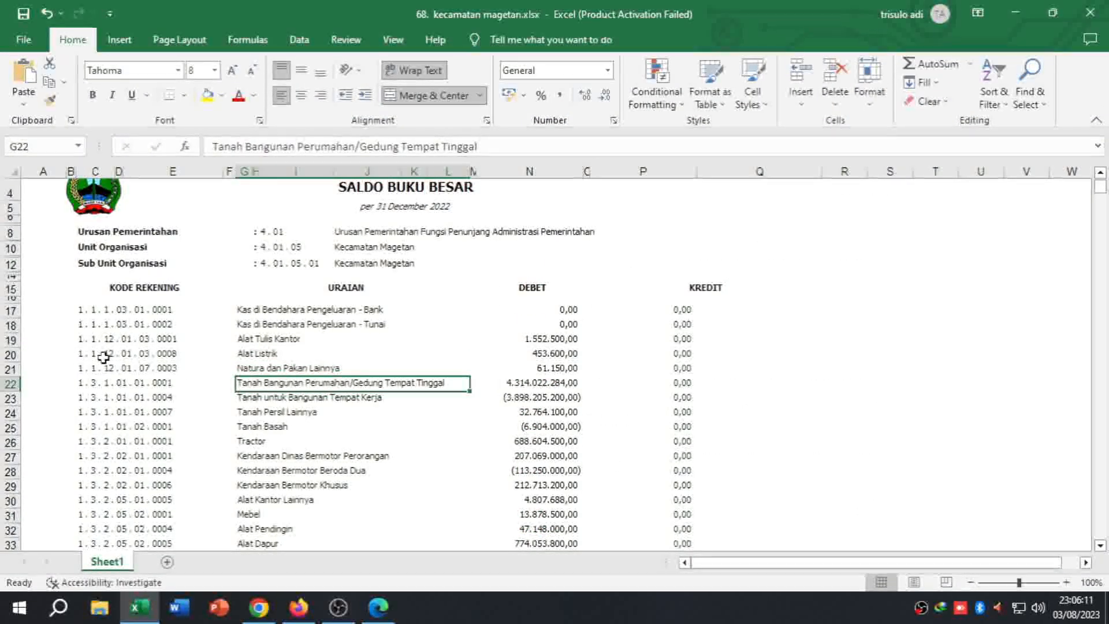
pyautogui.click(257, 609)
pyautogui.scroll(-5, 750, 340)
pyautogui.scroll(-15, 749, 337)
pyautogui.scroll(-15, 746, 345)
pyautogui.scroll(-10, 743, 348)
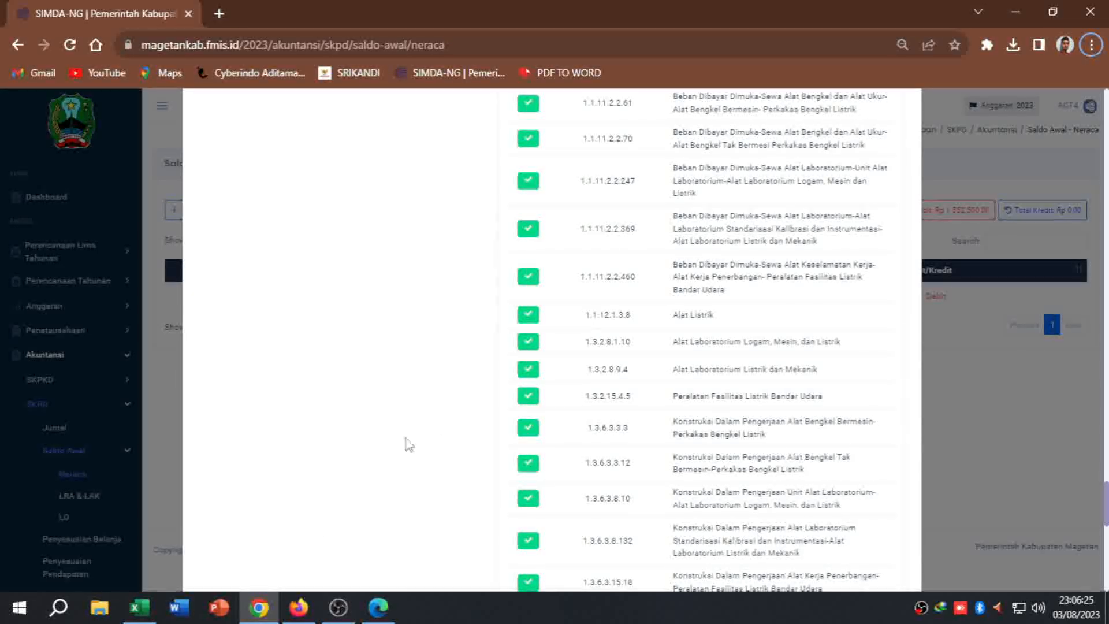
pyautogui.click(139, 607)
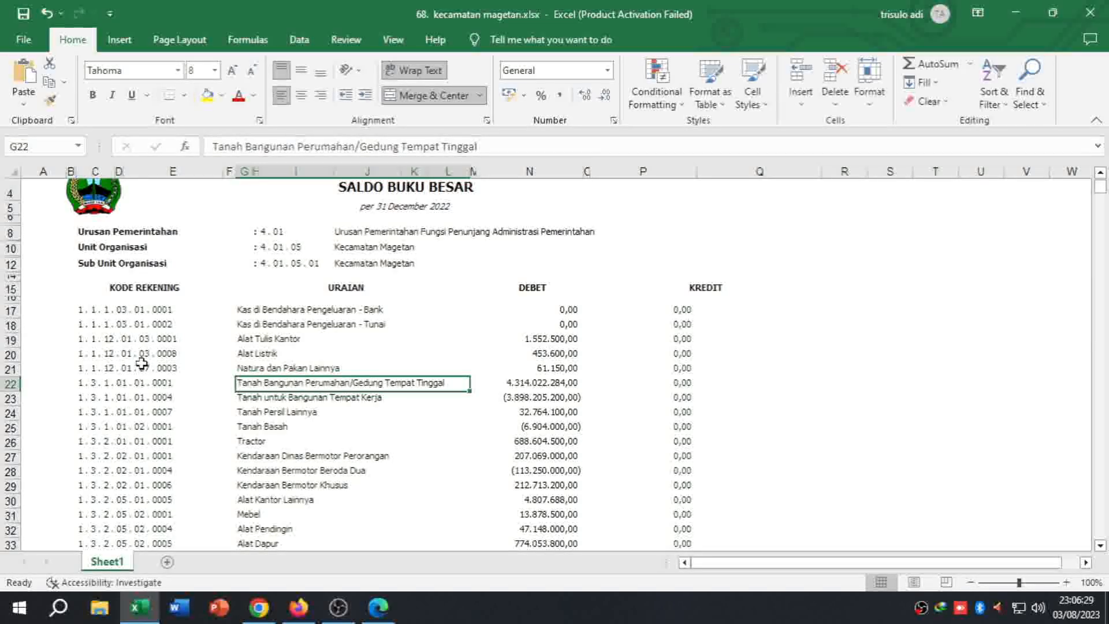
pyautogui.click(258, 606)
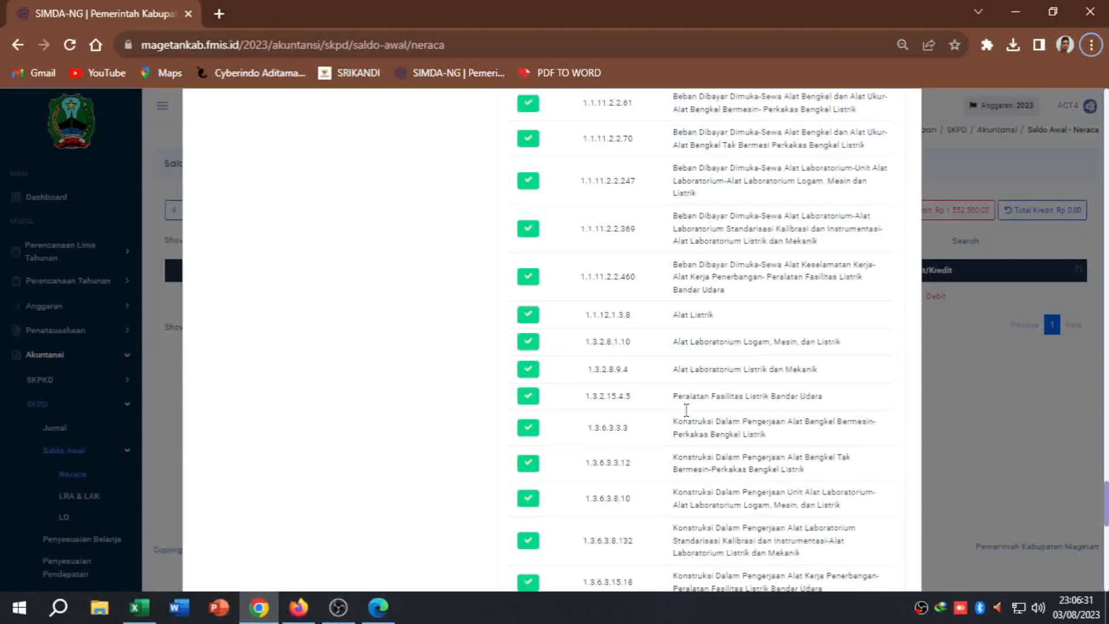
pyautogui.click(529, 319)
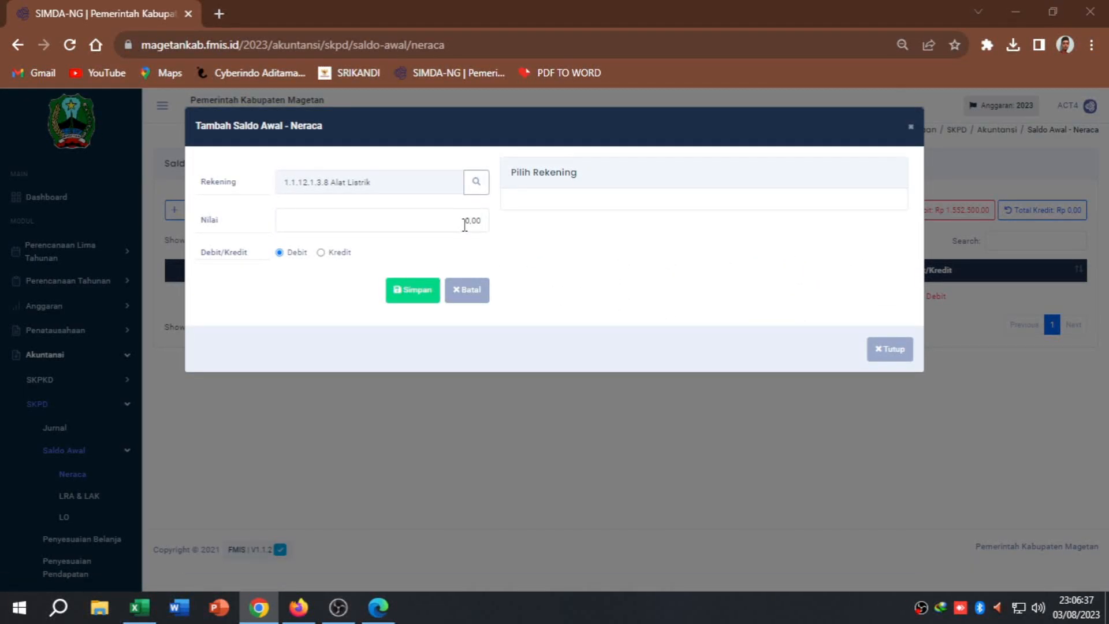
# - Copy Alat Listrik's debit value 453600 from the Excel ledger, enter it as the Nilai in Chrome and save the Debit entry
pyautogui.hotkey('alt', 'Tab')
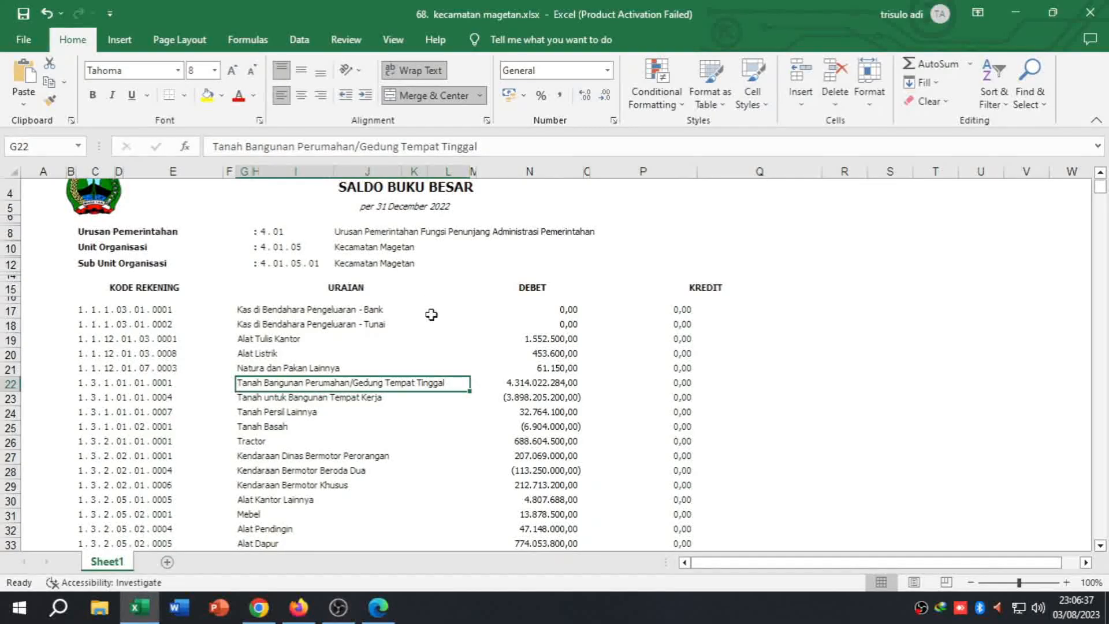
pyautogui.doubleClick(525, 351)
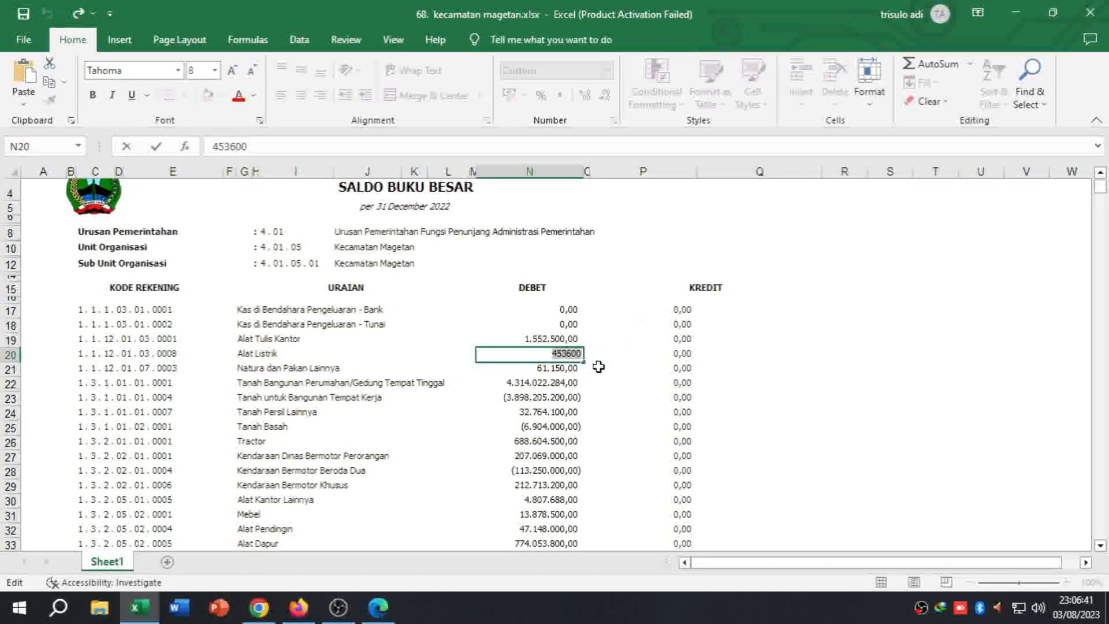
pyautogui.hotkey('alt', 'Tab')
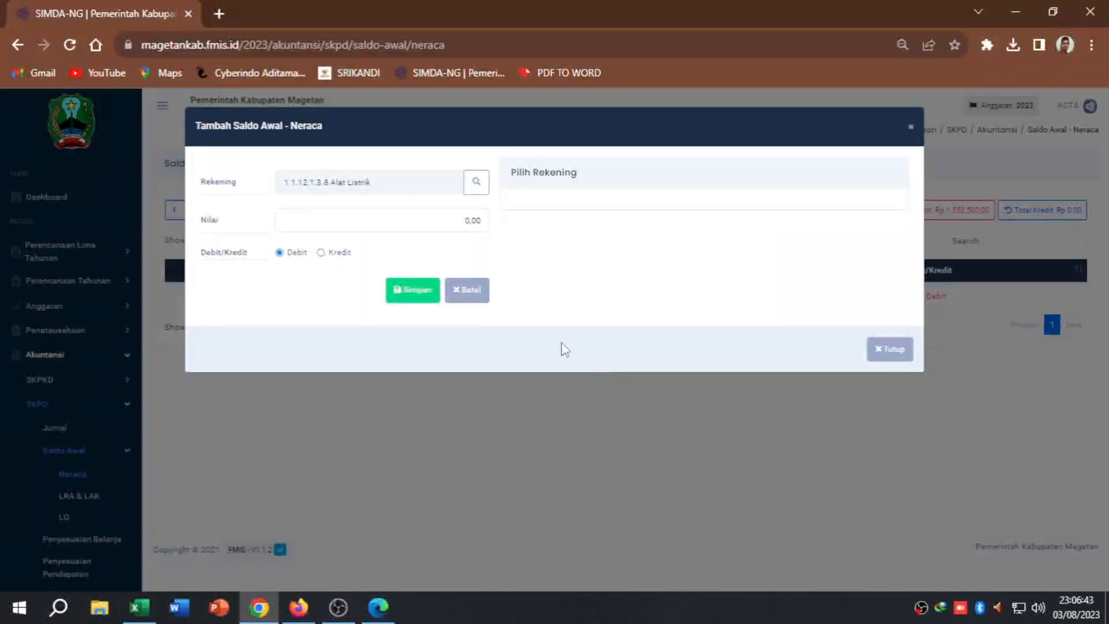
pyautogui.doubleClick(470, 220)
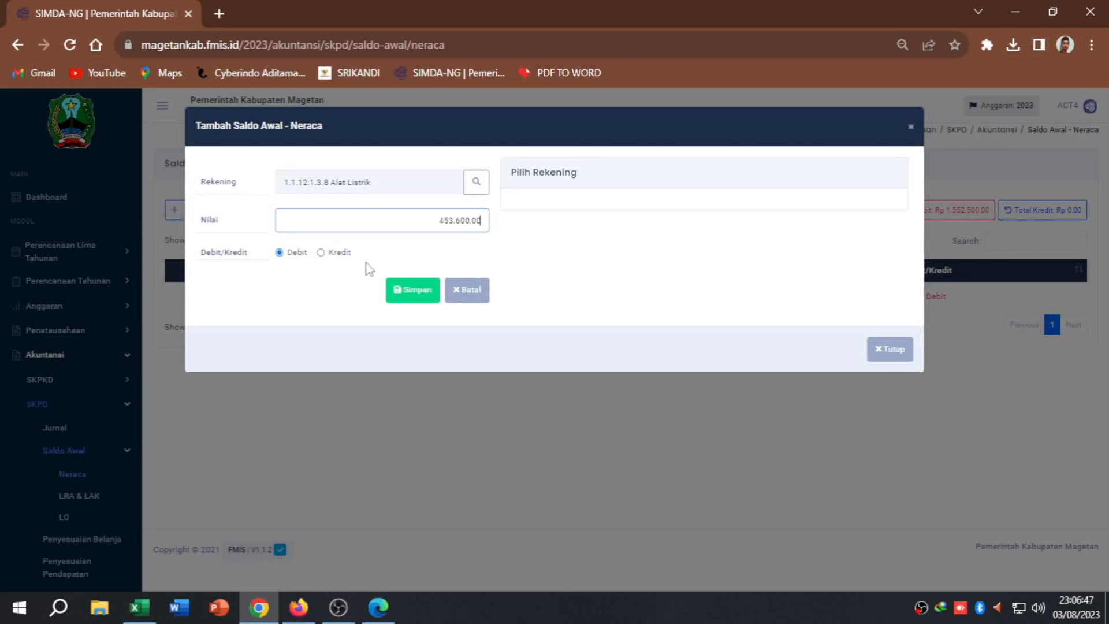
pyautogui.click(410, 298)
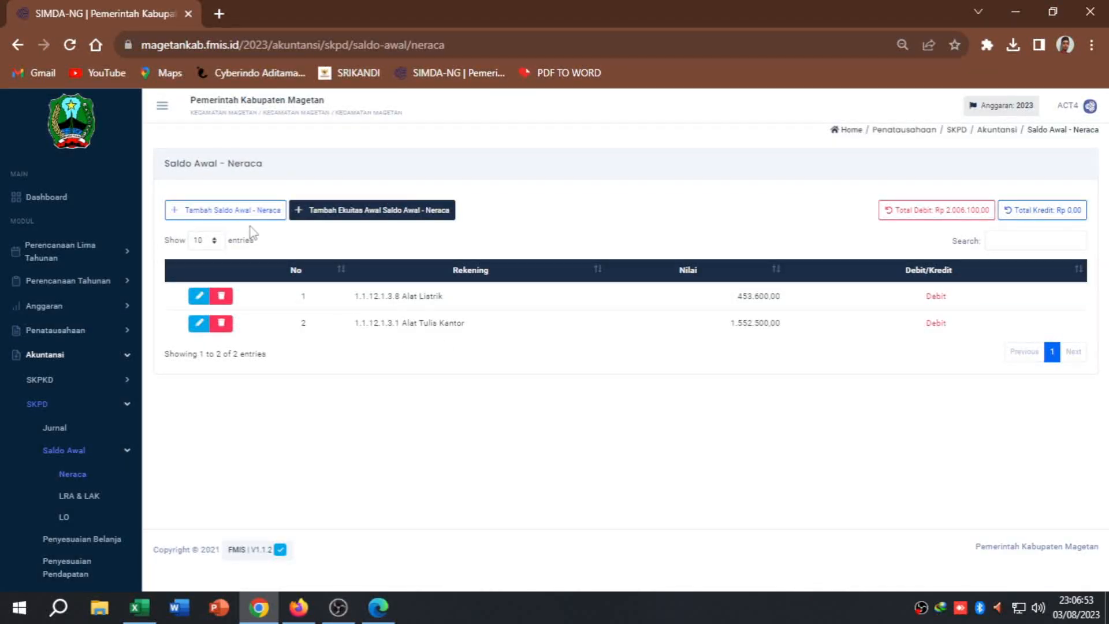
# - Switch to the Excel ledger and look through the accounts listed below Alat Listrik
pyautogui.hotkey('alt', 'Tab')
pyautogui.click(277, 355)
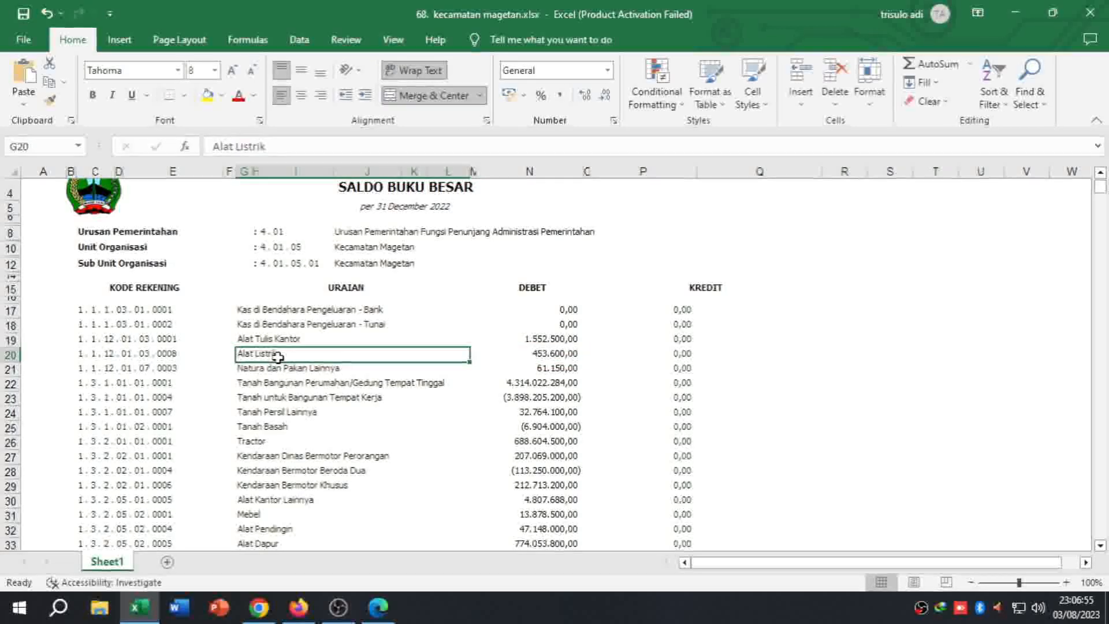
pyautogui.scroll(-7, 280, 355)
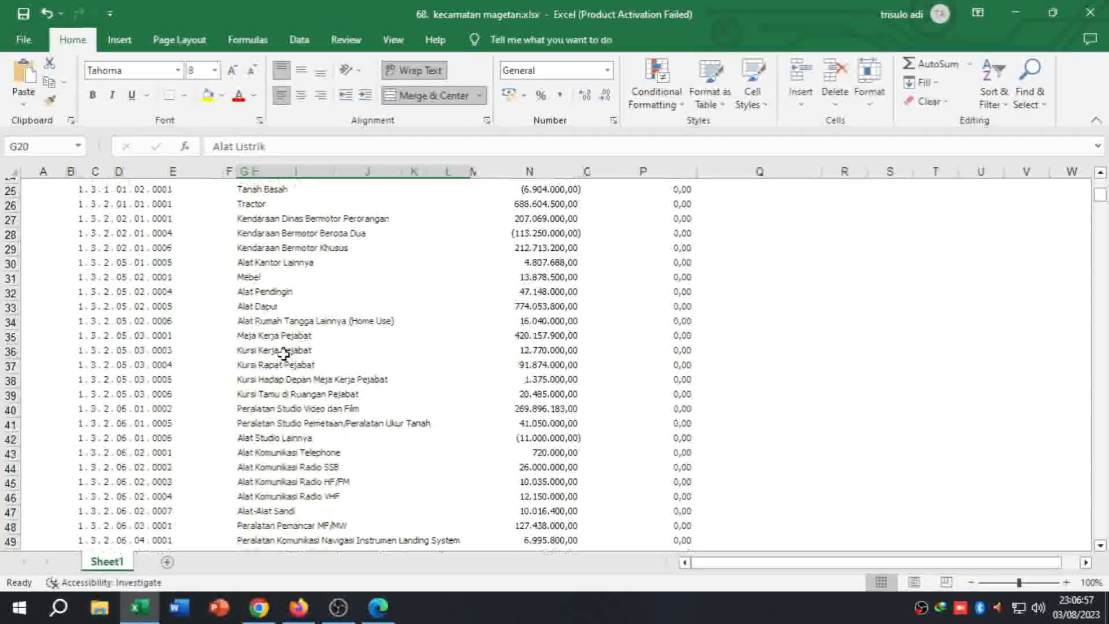
pyautogui.scroll(4, 283, 355)
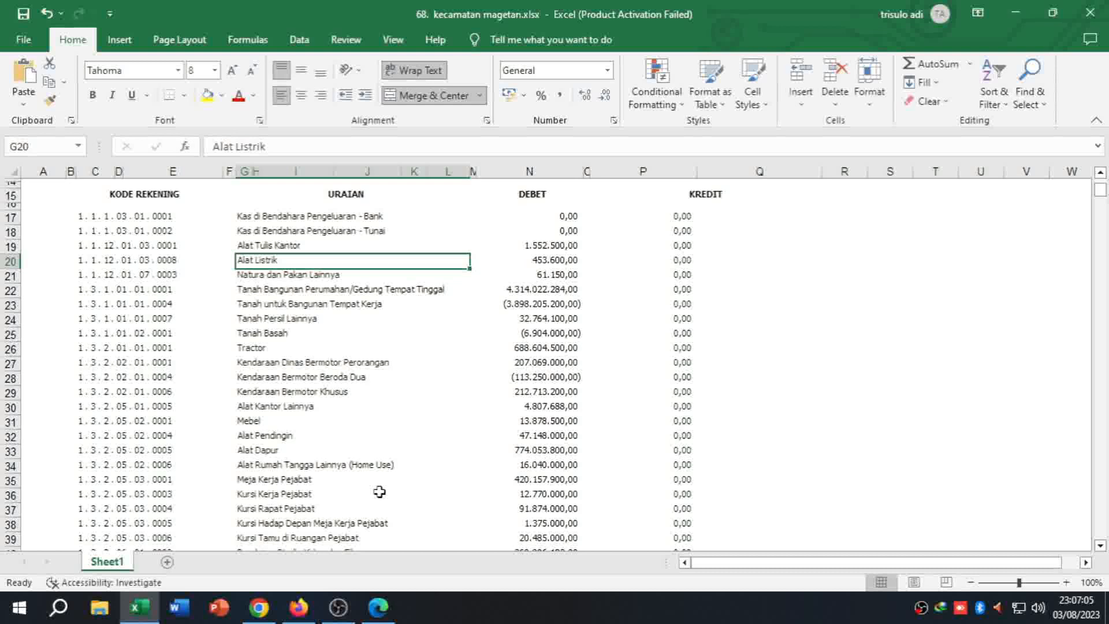
pyautogui.click(259, 606)
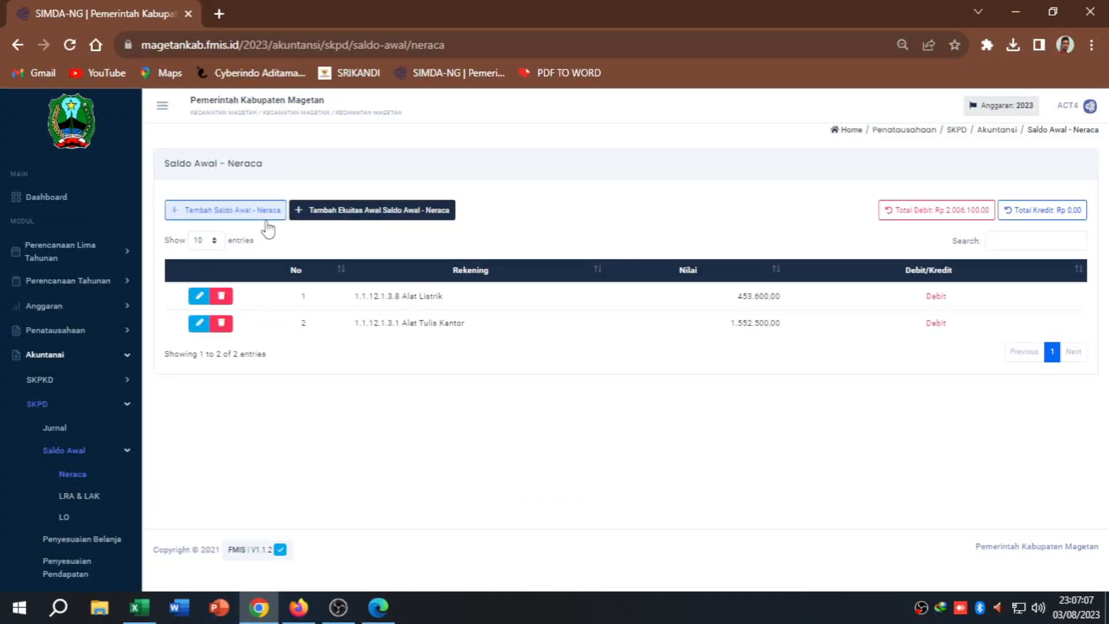
pyautogui.click(226, 209)
pyautogui.click(474, 182)
pyautogui.click(842, 218)
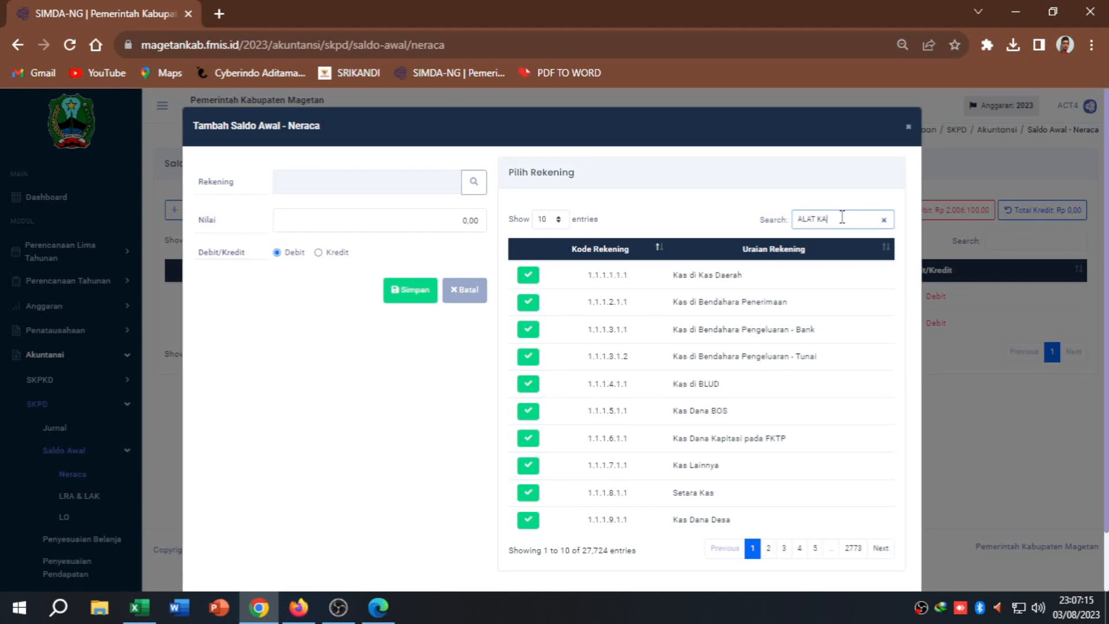
pyautogui.write('453600')
pyautogui.click(909, 129)
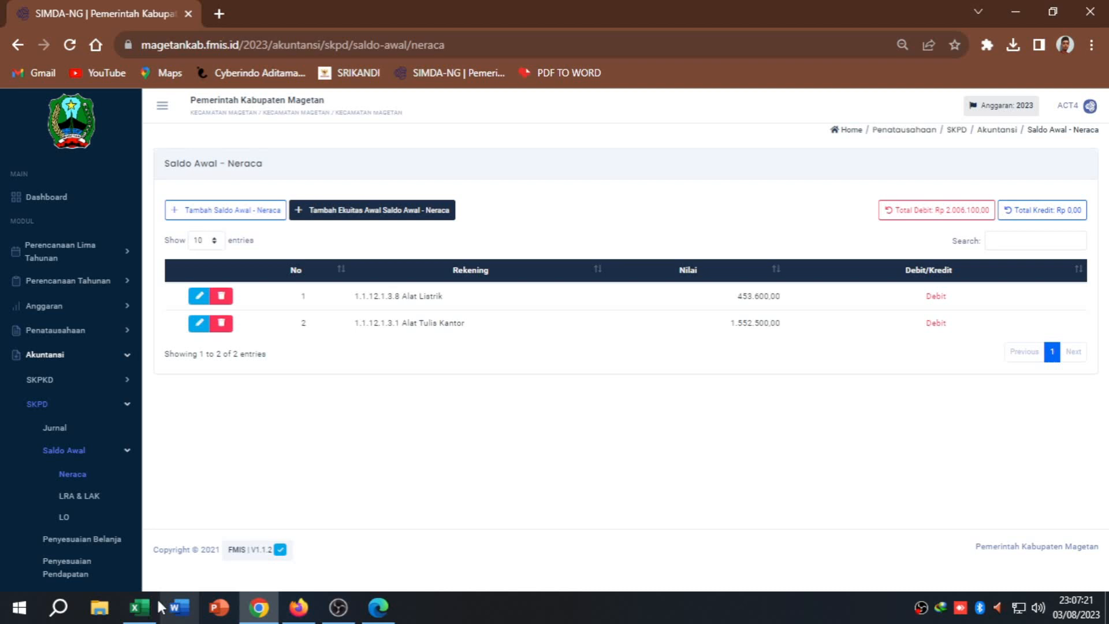
# - Switch to Excel and look through the ledger's asset accounts down to the first liability rows
pyautogui.click(139, 606)
pyautogui.click(329, 361)
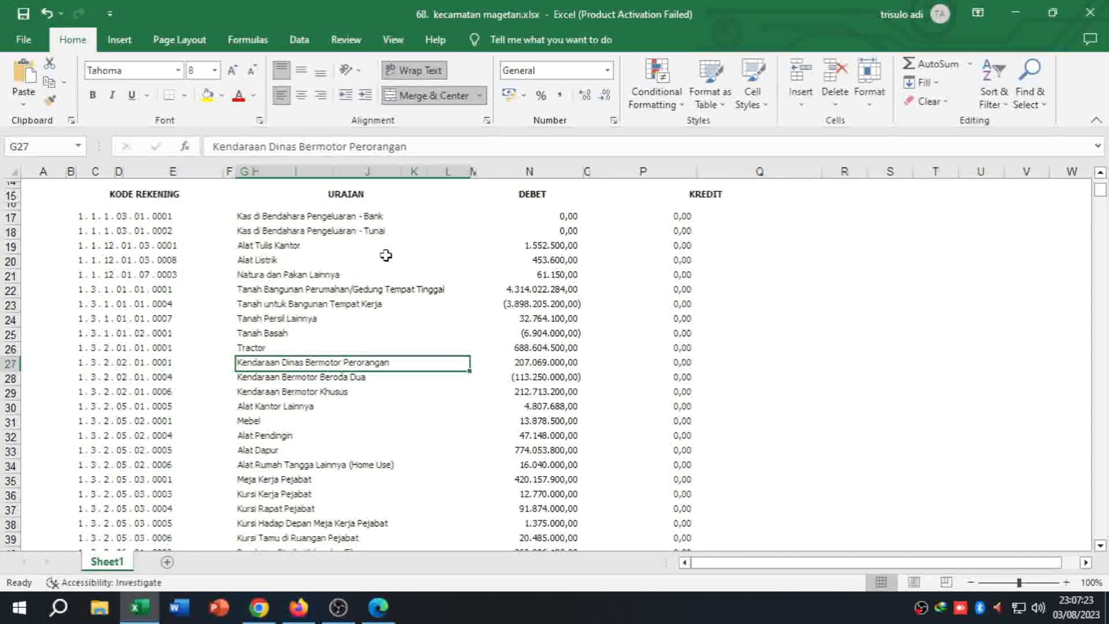
pyautogui.scroll(-14, 387, 278)
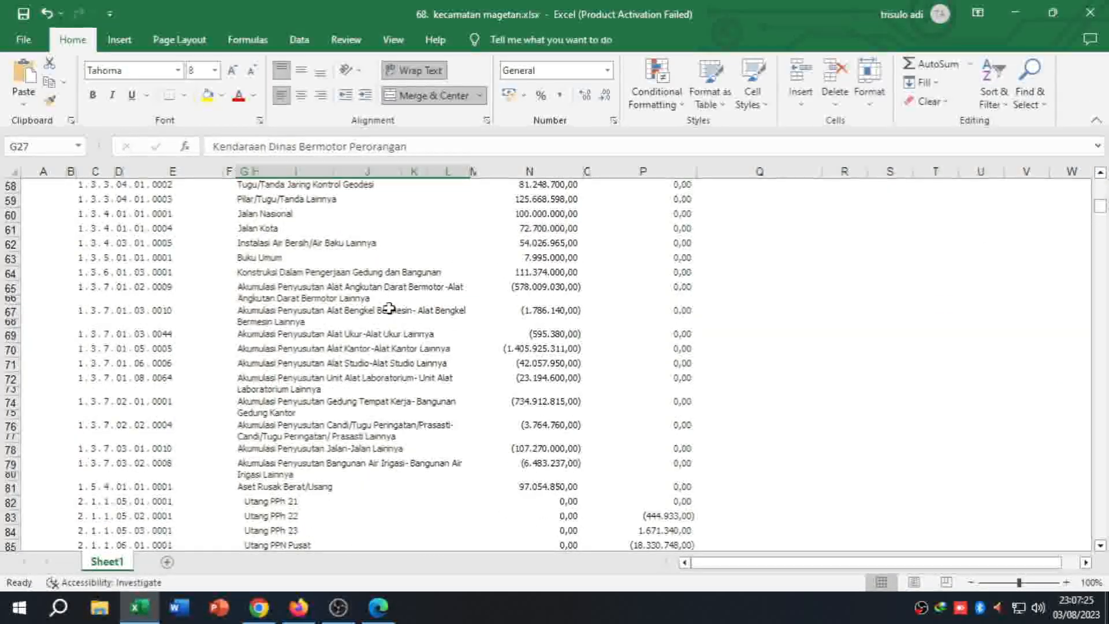
pyautogui.scroll(-2, 389, 309)
pyautogui.scroll(13, 389, 324)
pyautogui.scroll(4, 389, 330)
# - Review the Debet and Kredit columns of the ledger from the asset accounts through the liability and equity rows
pyautogui.click(537, 198)
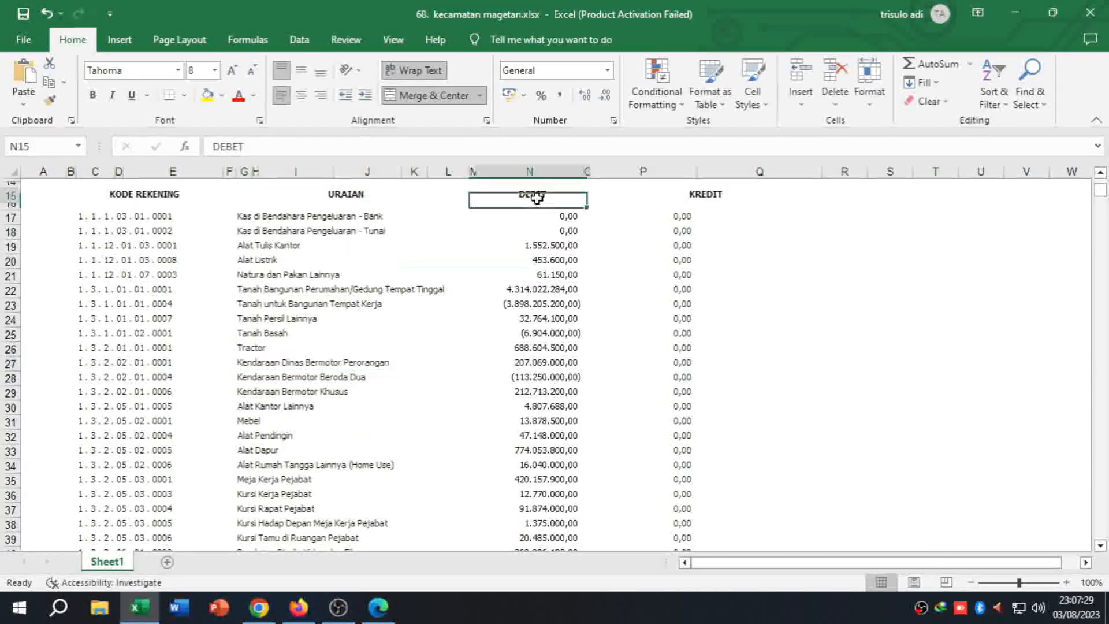
pyautogui.click(735, 204)
pyautogui.scroll(-14, 656, 272)
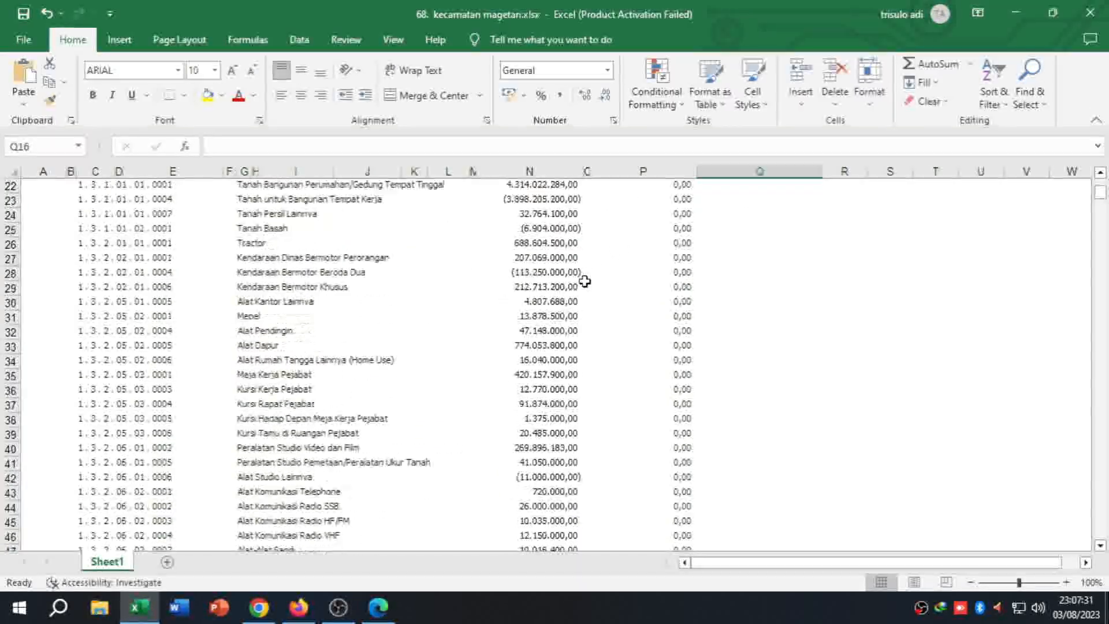
pyautogui.scroll(-7, 568, 302)
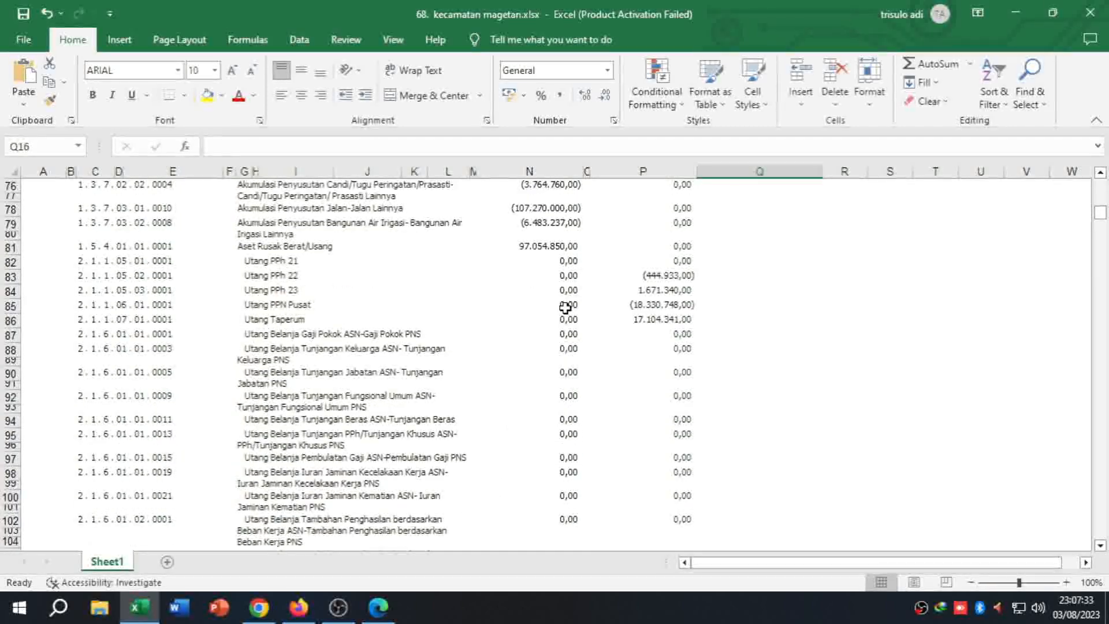
pyautogui.scroll(-4, 566, 309)
pyautogui.scroll(8, 366, 270)
pyautogui.scroll(-4, 333, 270)
pyautogui.scroll(11, 333, 270)
pyautogui.scroll(-10, 333, 269)
pyautogui.scroll(-13, 333, 269)
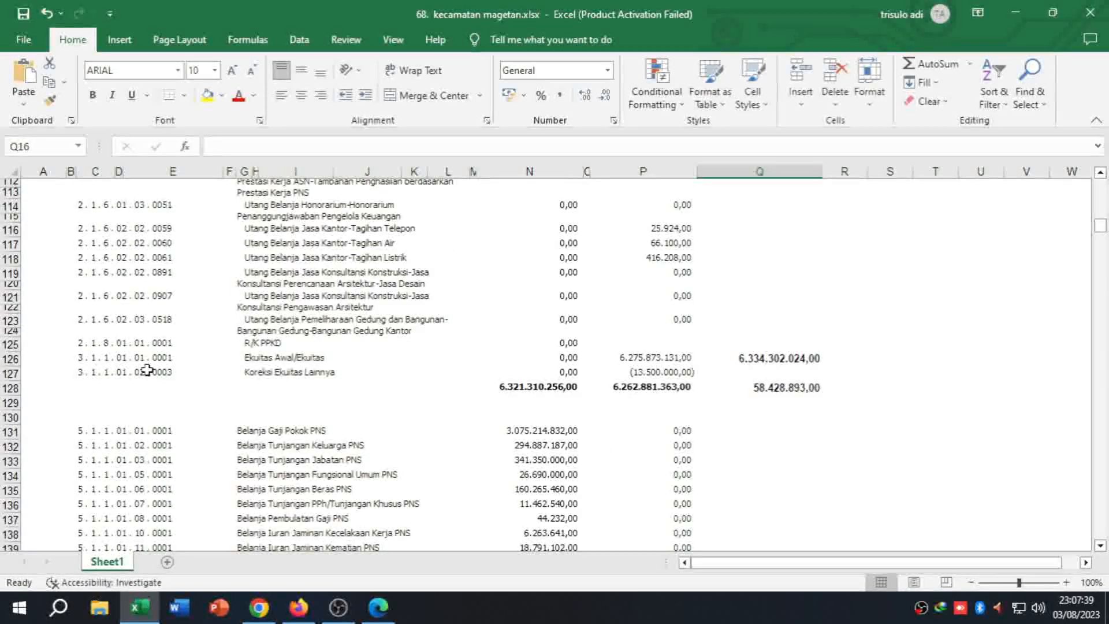
pyautogui.scroll(5, 116, 374)
pyautogui.scroll(-3, 136, 409)
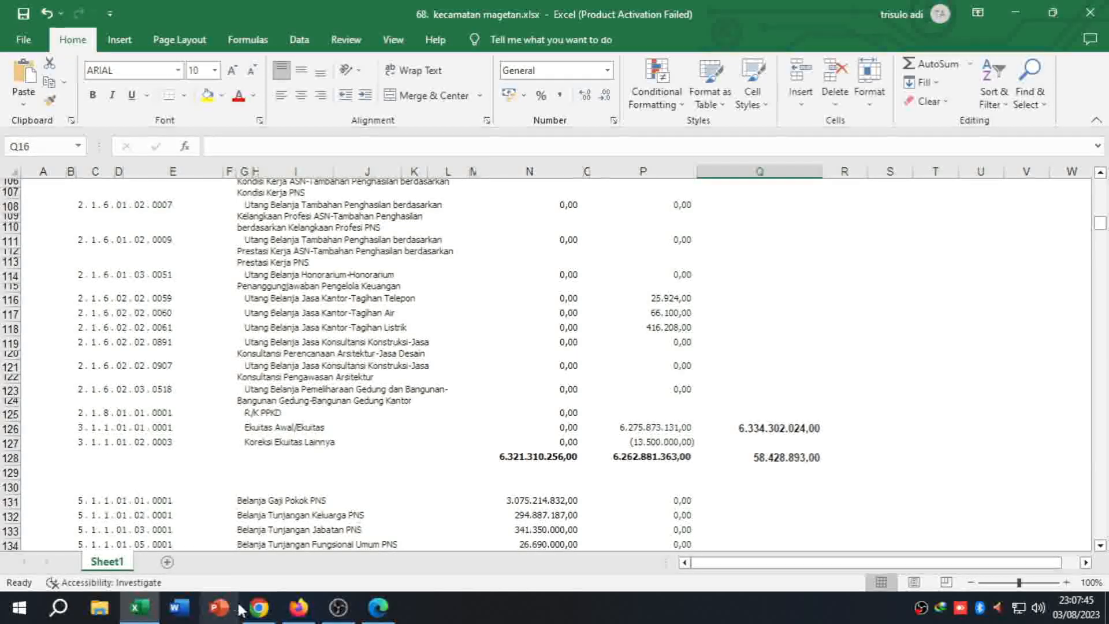
# - Examine the ledger's code 5 Belanja accounts in Excel and match them to the LRA & LAK opening-balance section in Chrome
pyautogui.click(258, 607)
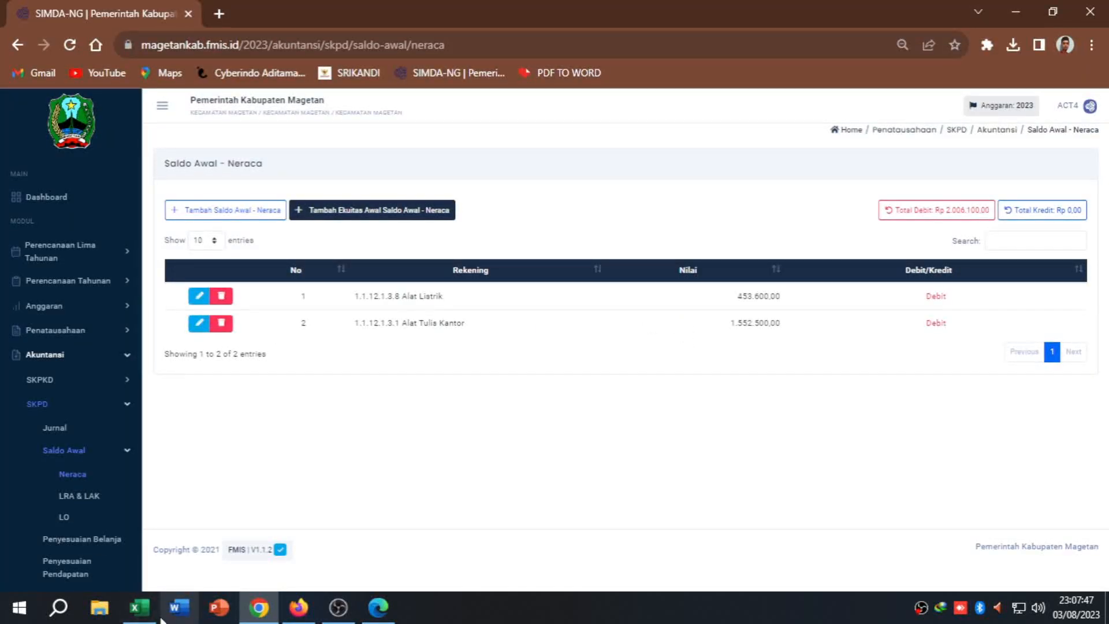
pyautogui.click(138, 606)
pyautogui.scroll(-17, 128, 484)
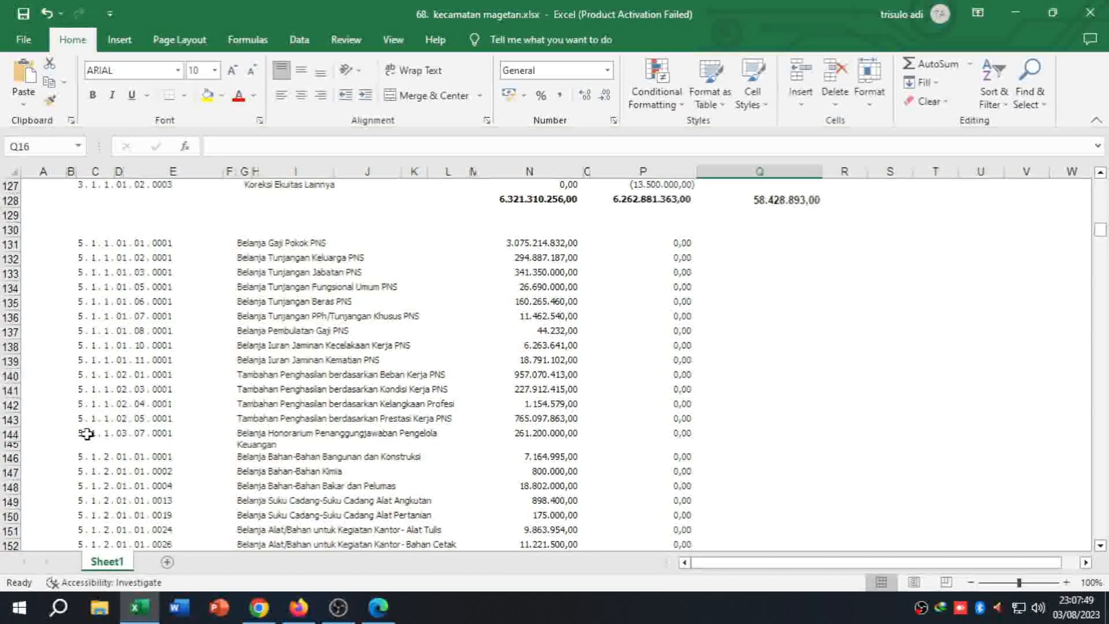
pyautogui.scroll(-8, 87, 434)
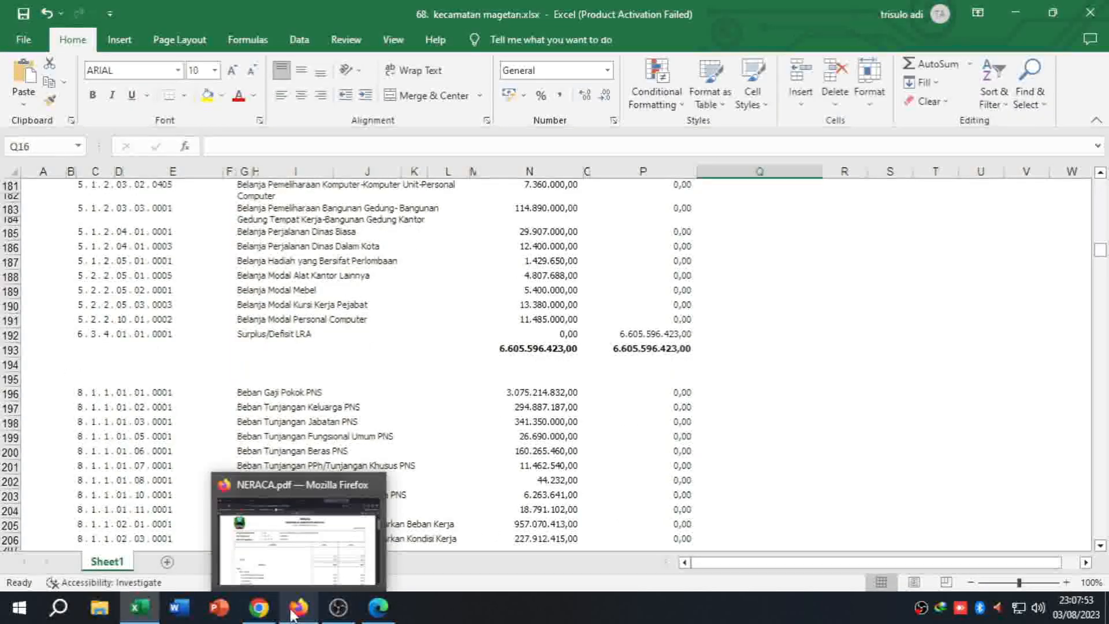
pyautogui.click(259, 607)
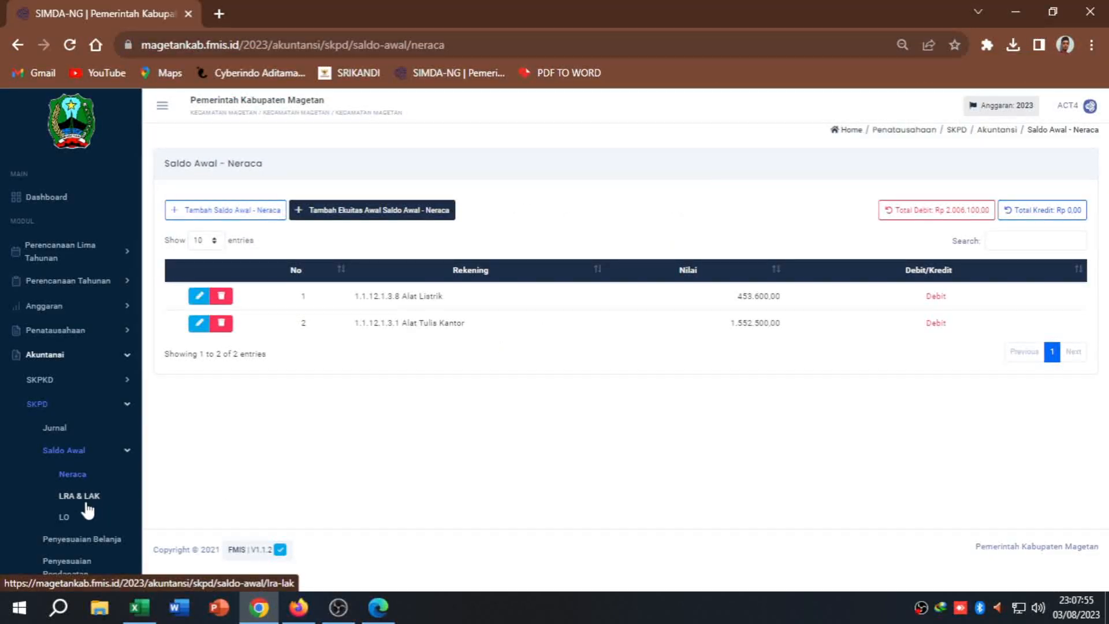
# - Examine the ledger's code 8 Beban accounts in Excel and match them to the LO opening-balance section in Chrome
pyautogui.click(140, 607)
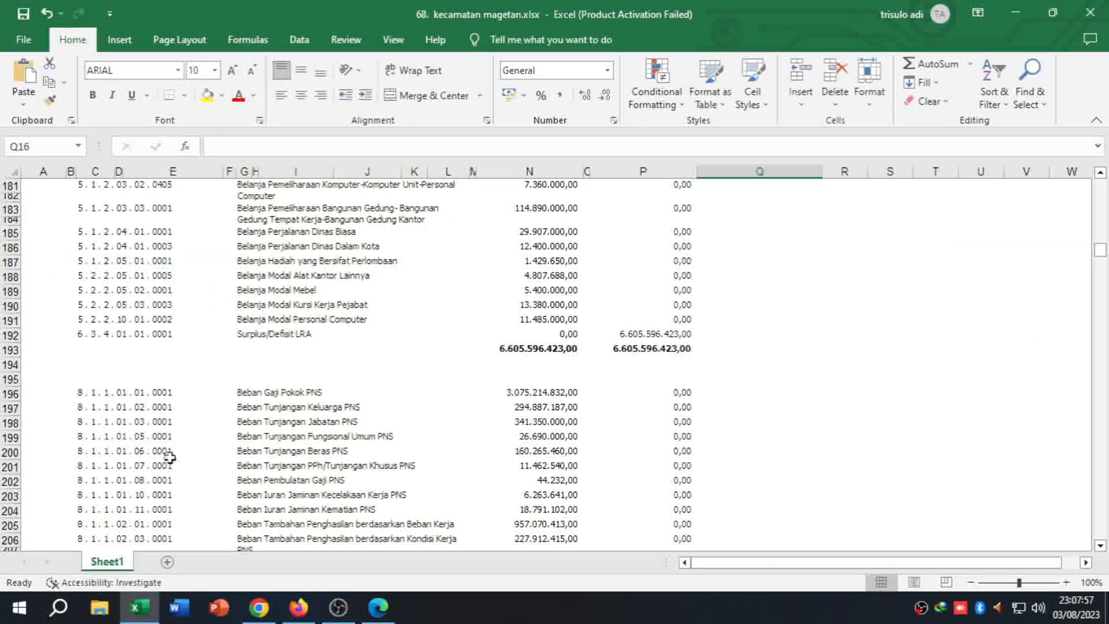
pyautogui.scroll(-20, 78, 395)
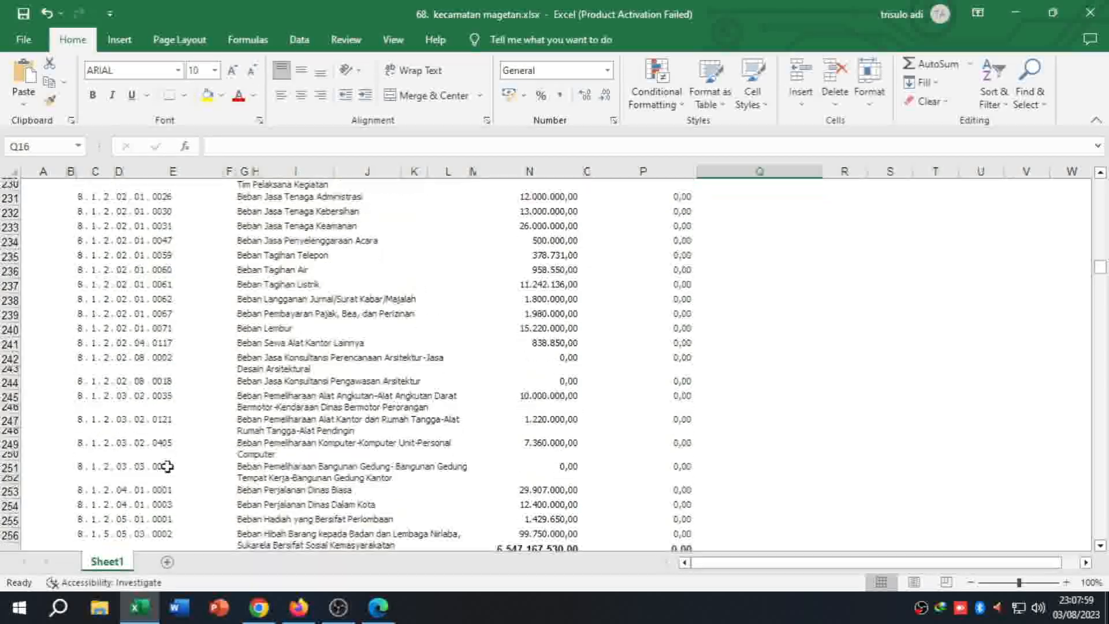
pyautogui.click(259, 607)
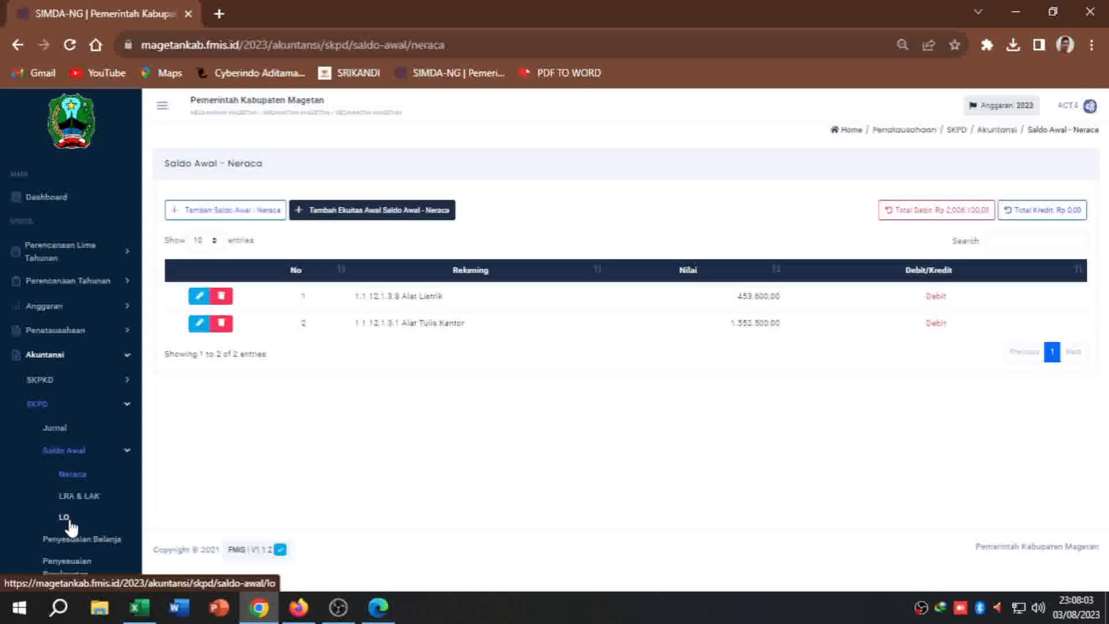
# - Return to the Excel ledger and examine the Ekuitas Awal/Ekuitas row, its Kredit balance and the formula in Q126
pyautogui.click(137, 606)
pyautogui.scroll(14, 259, 449)
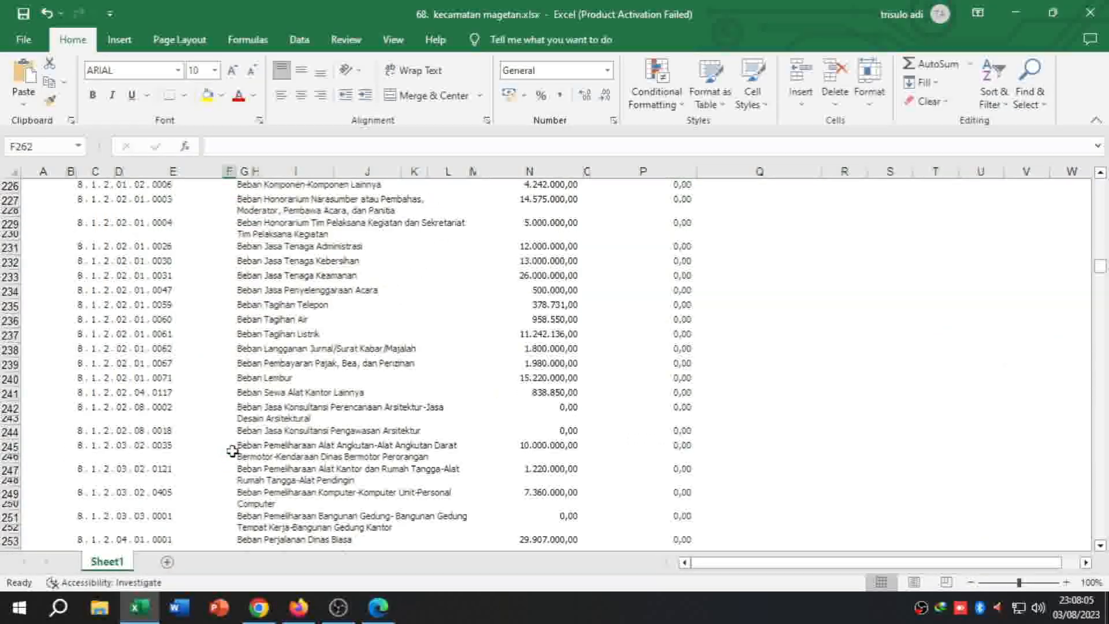
pyautogui.scroll(20, 232, 451)
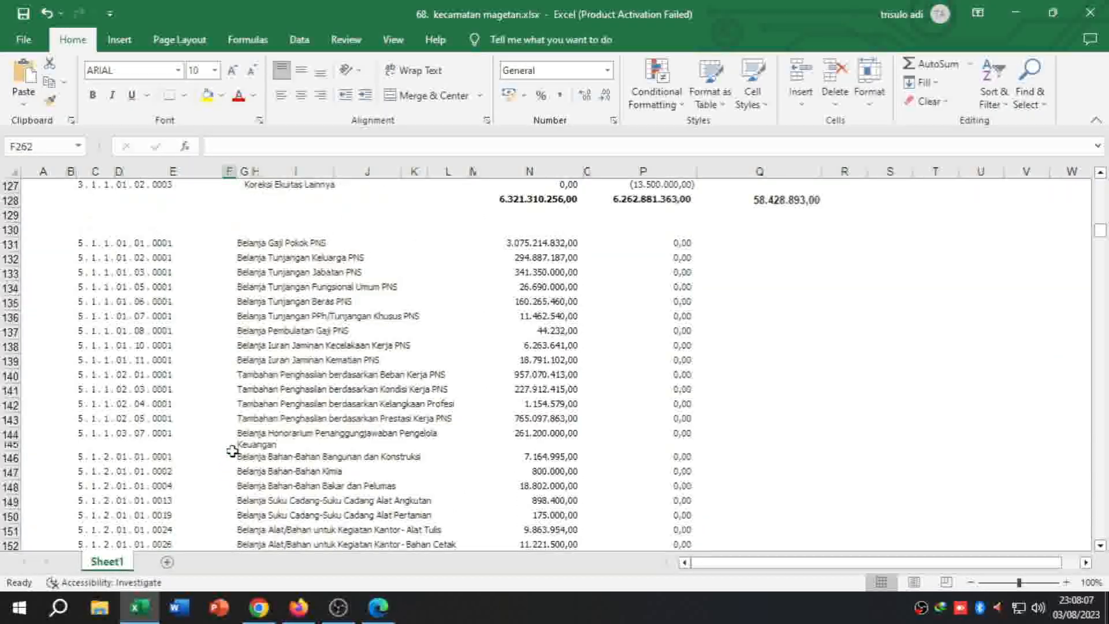
pyautogui.scroll(2, 232, 451)
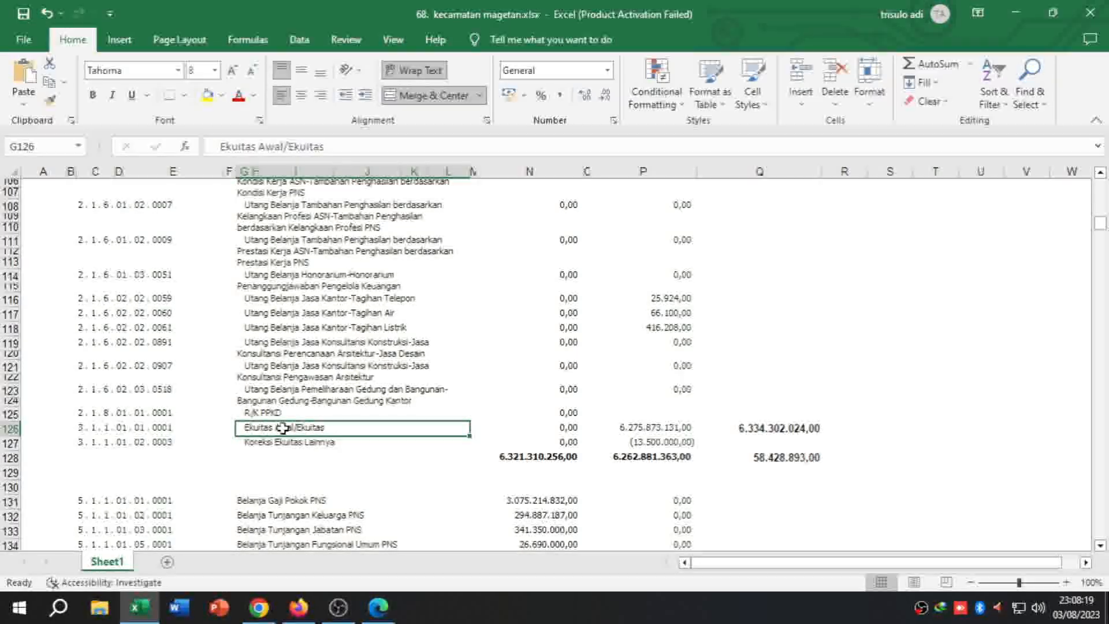
pyautogui.click(651, 428)
pyautogui.click(780, 429)
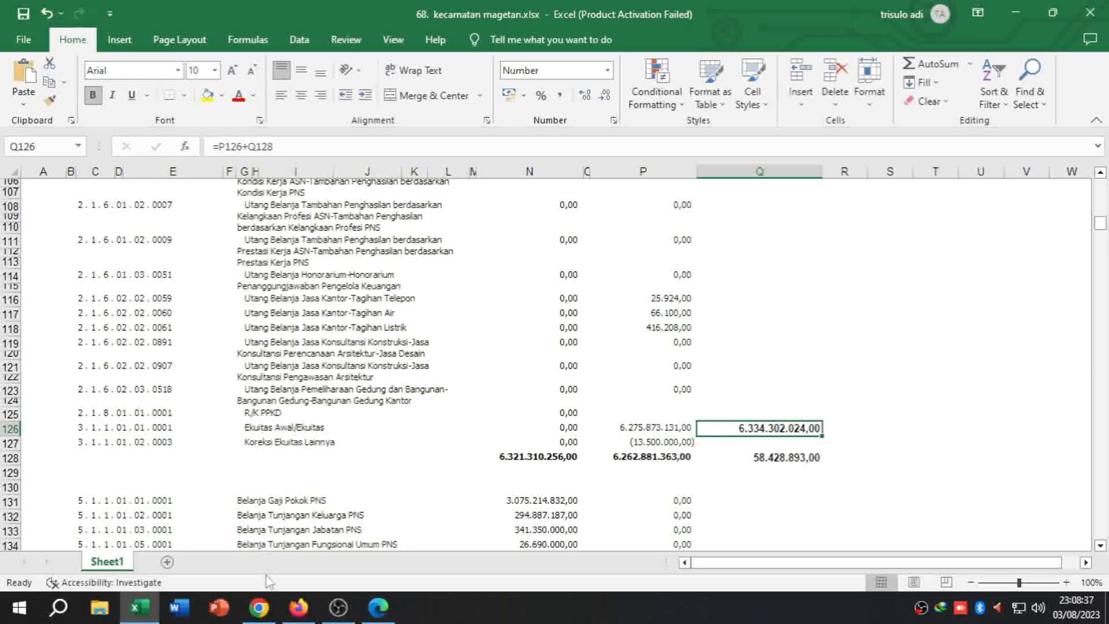
# - Check the Total Debit and Total Kredit in Chrome against the Excel ledger's totals and the Ekuitas Awal/Ekuitas Kredit balance
pyautogui.click(258, 606)
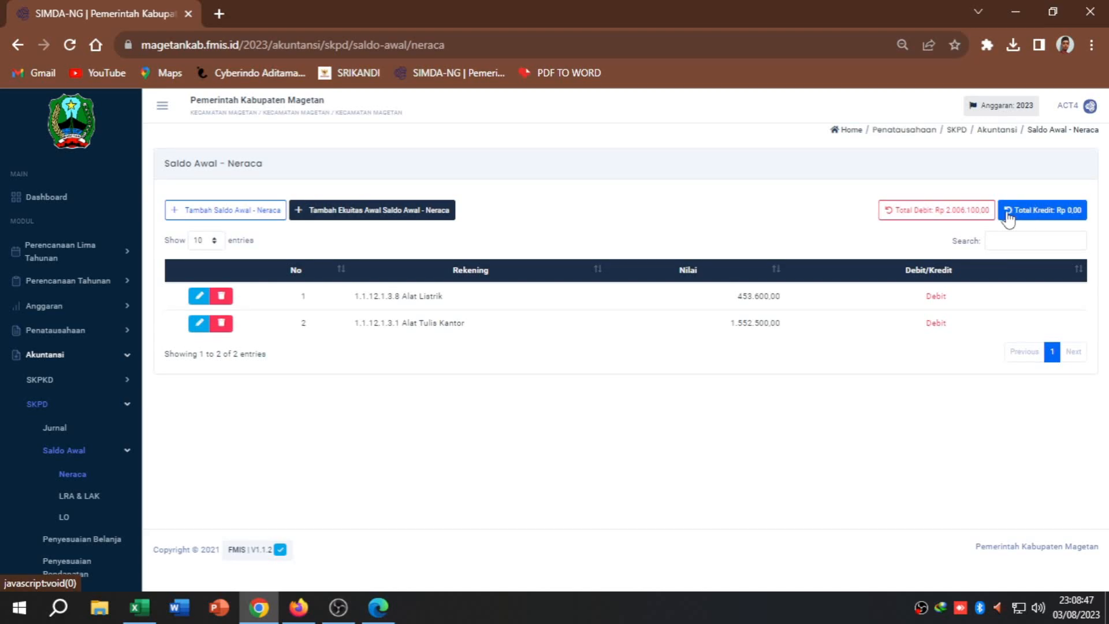
pyautogui.click(140, 608)
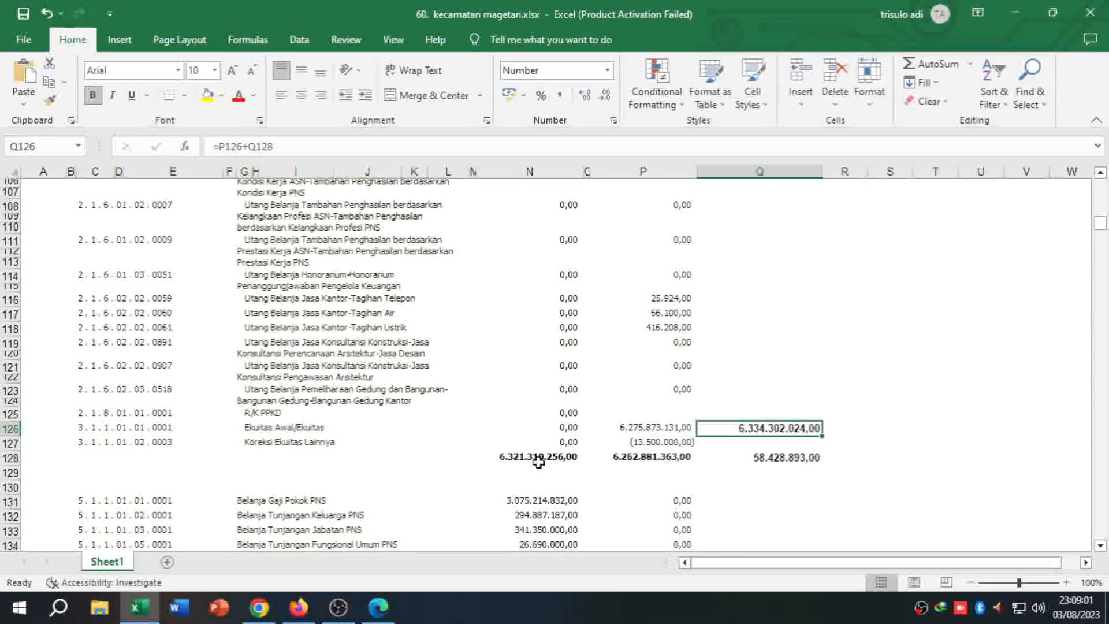
pyautogui.click(258, 607)
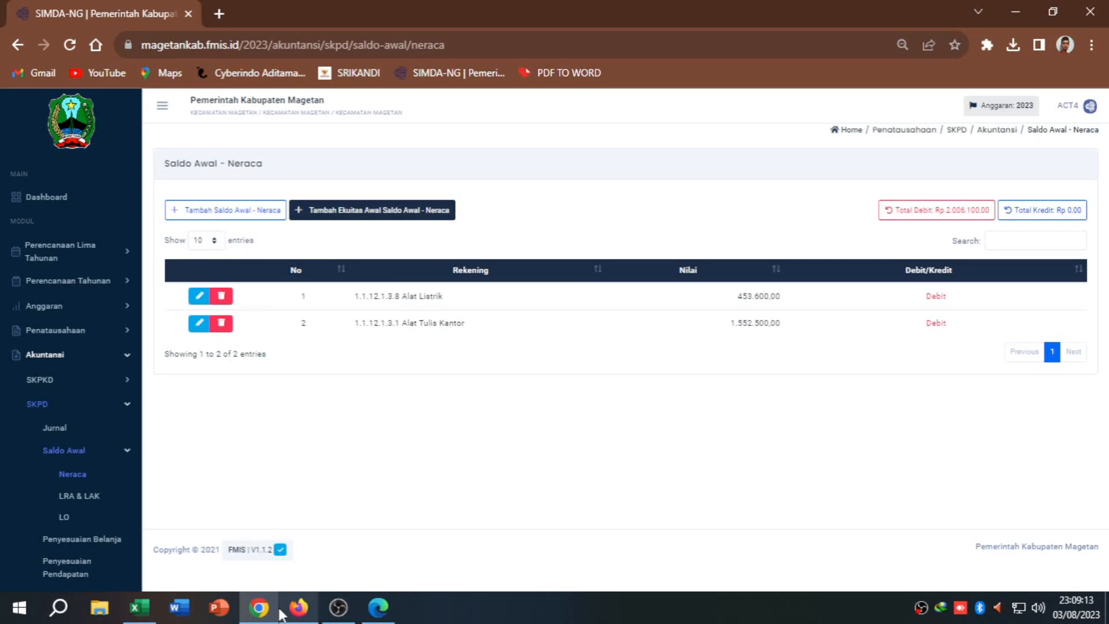
pyautogui.click(258, 611)
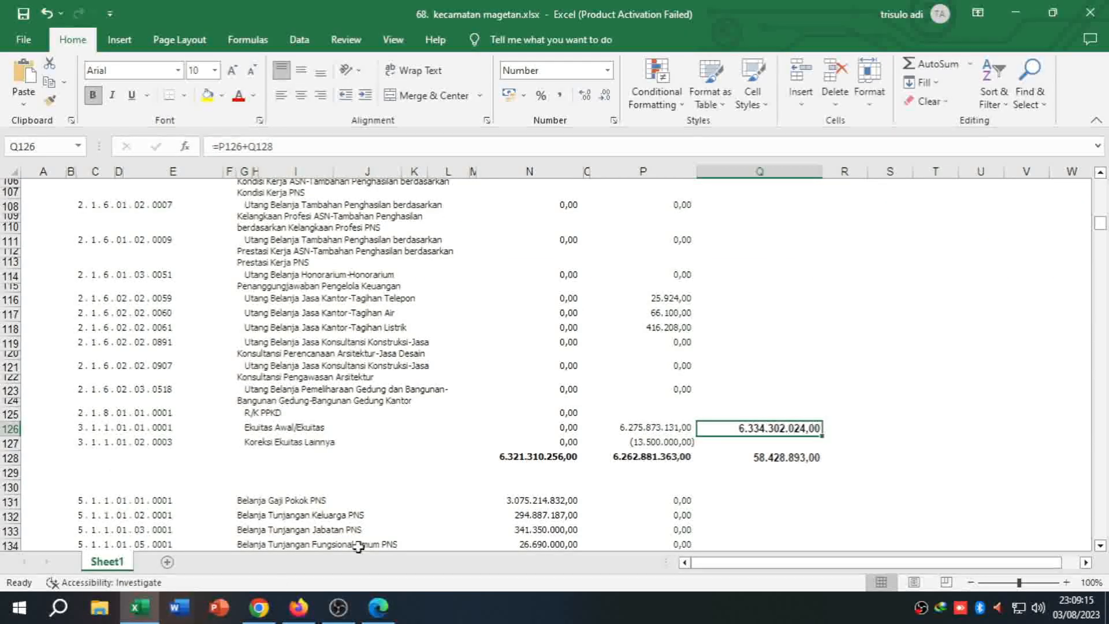
pyautogui.click(287, 429)
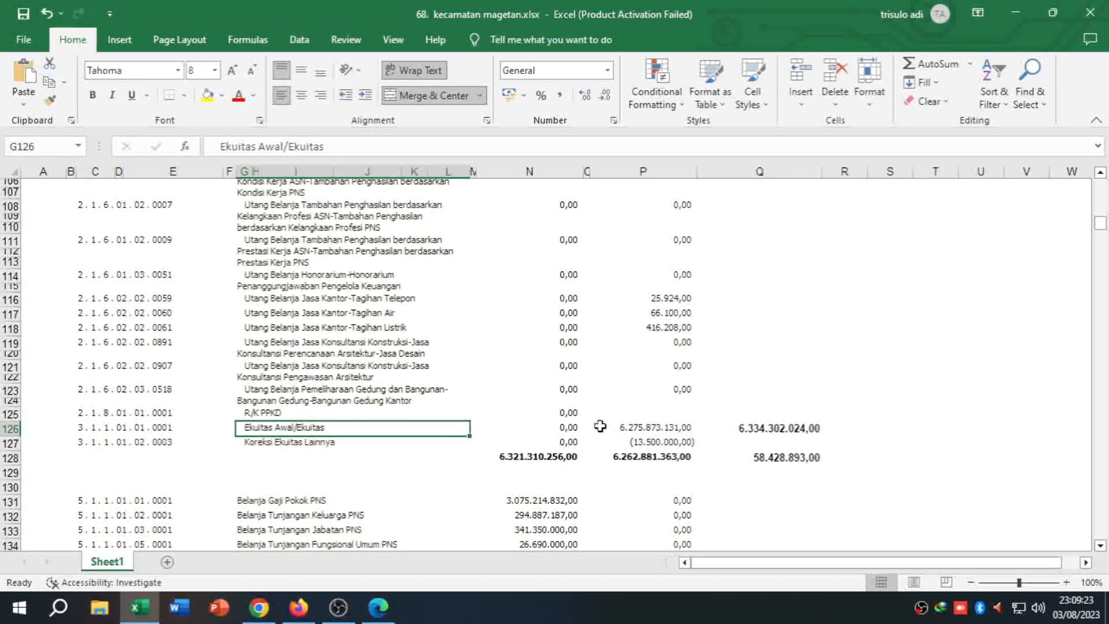
pyautogui.click(669, 431)
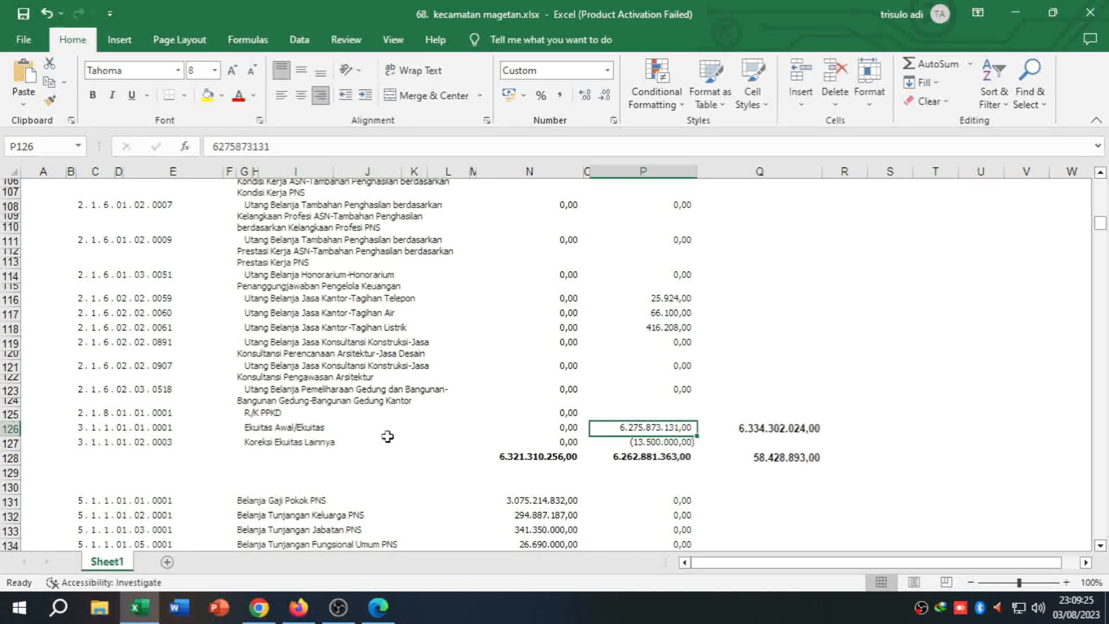
# - Examine the adjusted Ekuitas Awal/Ekuitas formula in Q126 of the ledger and compare it with the Saldo Awal - Neraca page in Chrome
pyautogui.press('Left')
pyautogui.press('Left')
pyautogui.press('Left')
pyautogui.click(756, 428)
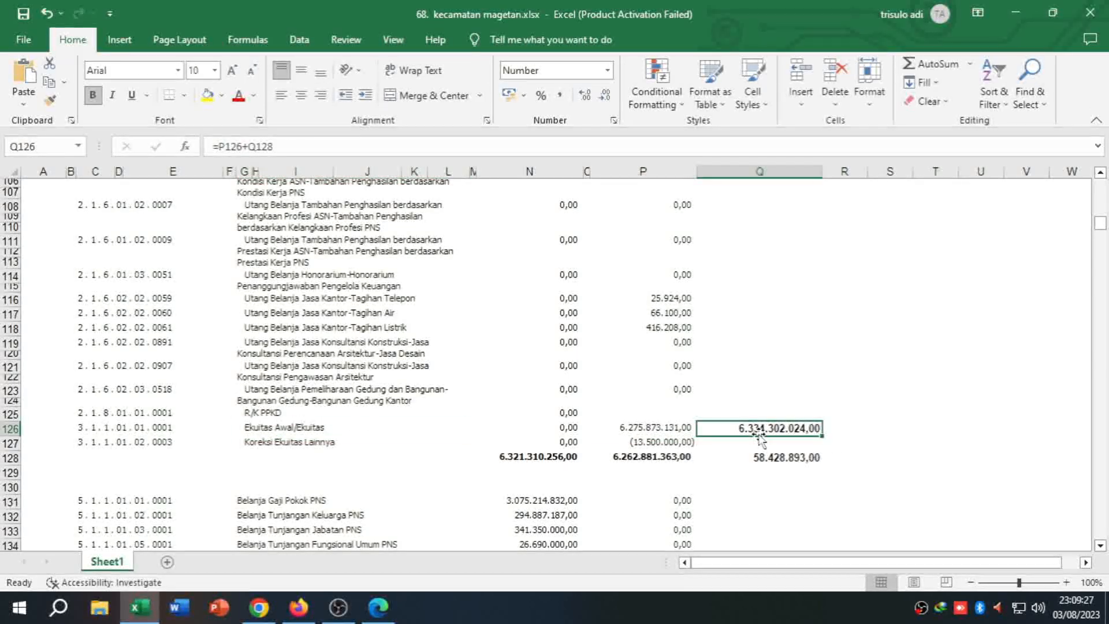
pyautogui.click(258, 607)
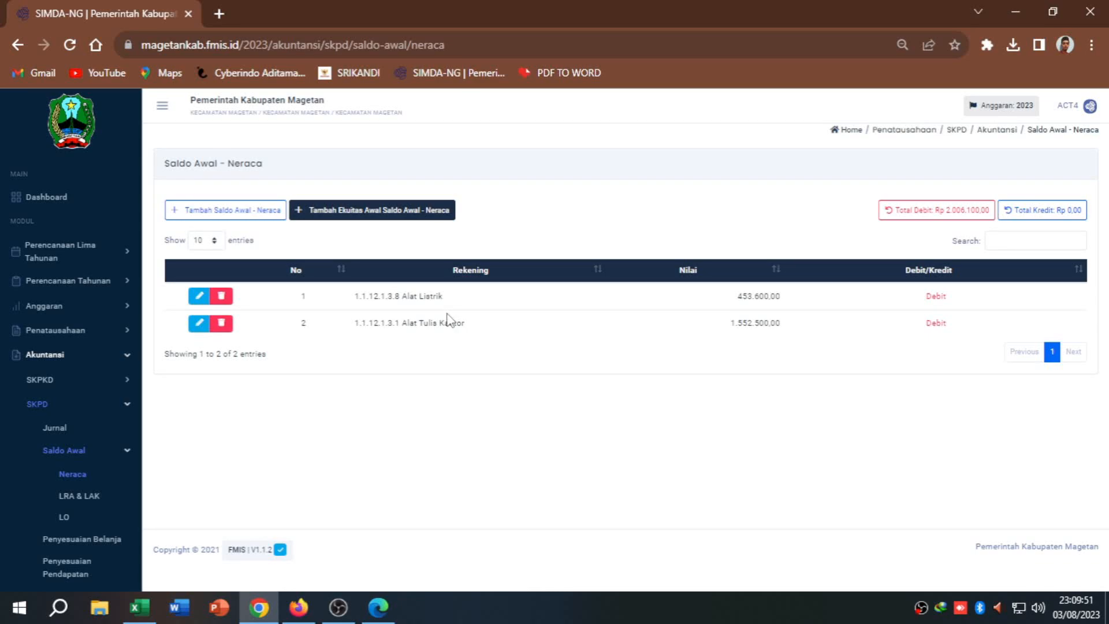
# - In the Excel ledger, mark the Debet amount of Alat Tulis Kantor in N19 with a green fill
pyautogui.click(145, 608)
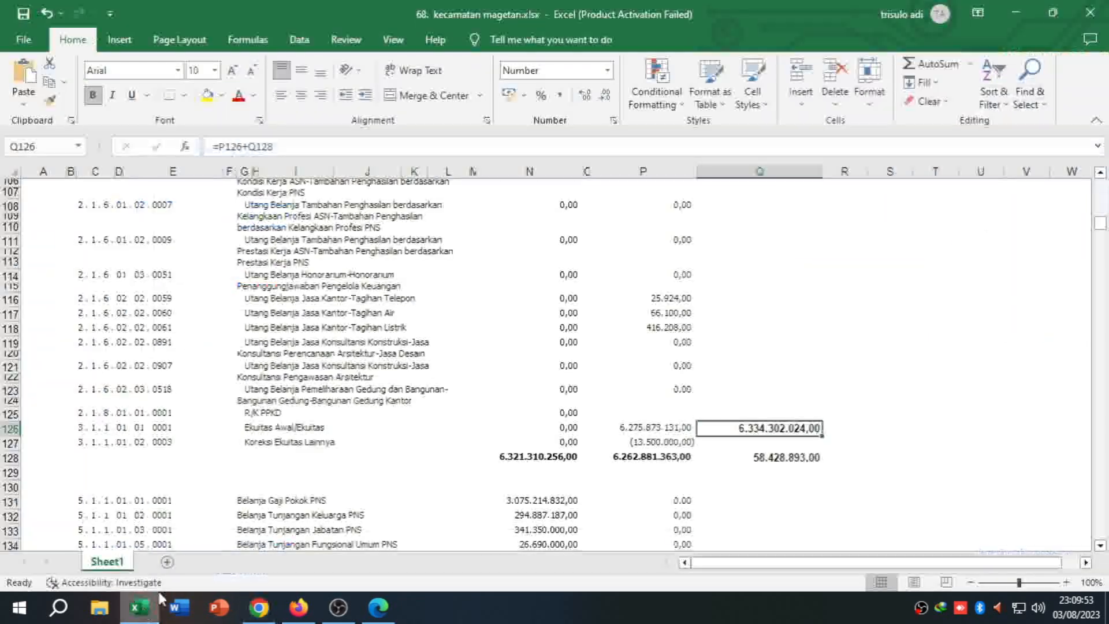
pyautogui.scroll(19, 438, 302)
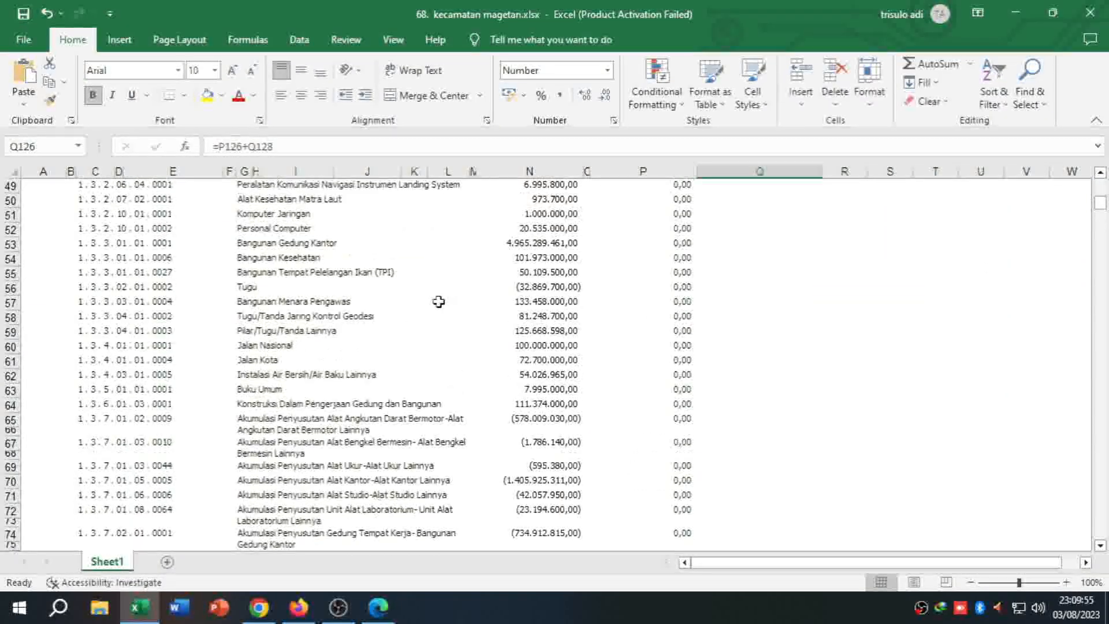
pyautogui.scroll(13, 438, 302)
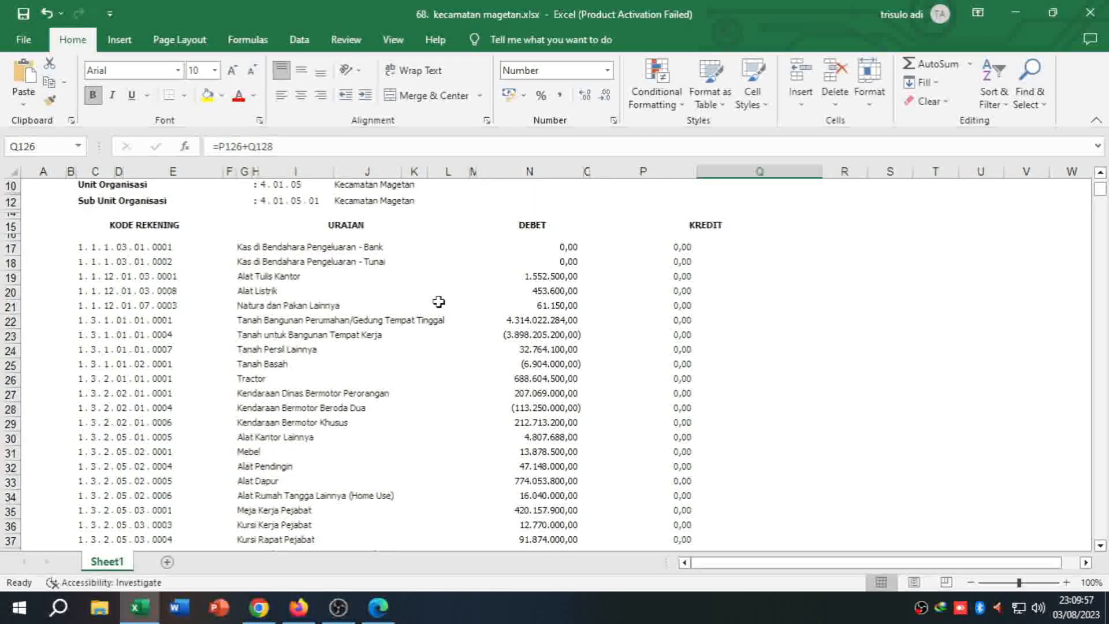
pyautogui.click(539, 277)
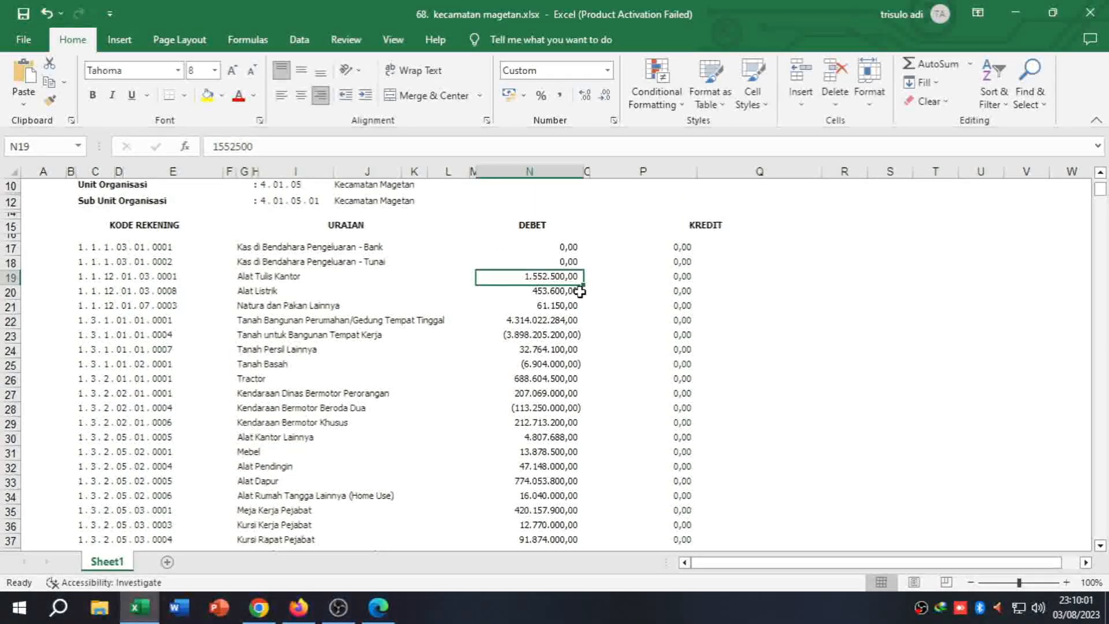
pyautogui.click(222, 96)
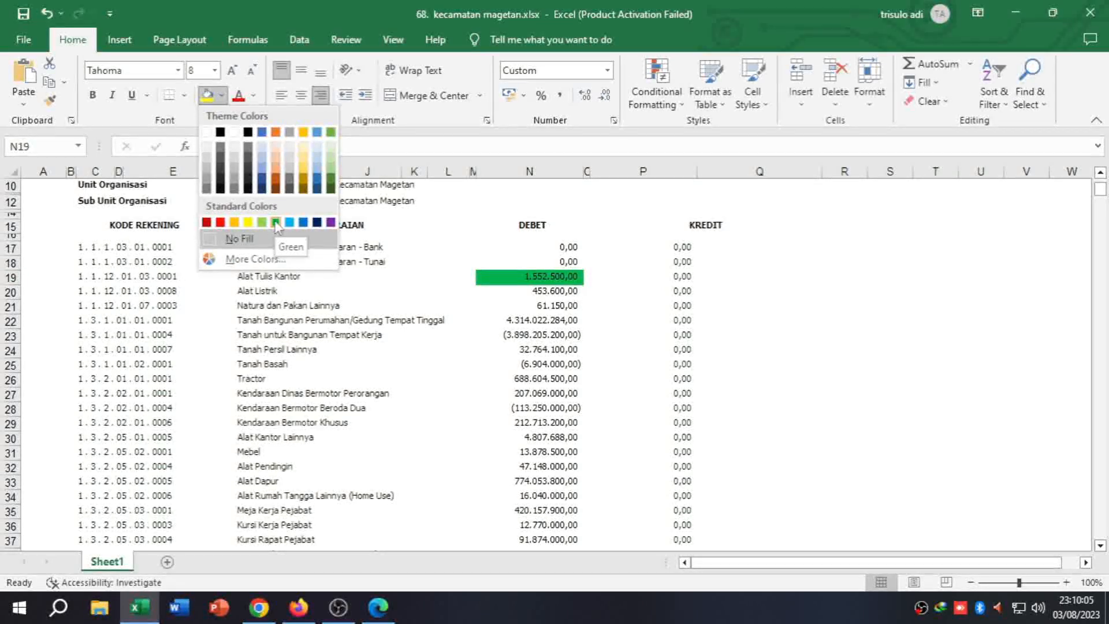
pyautogui.click(275, 223)
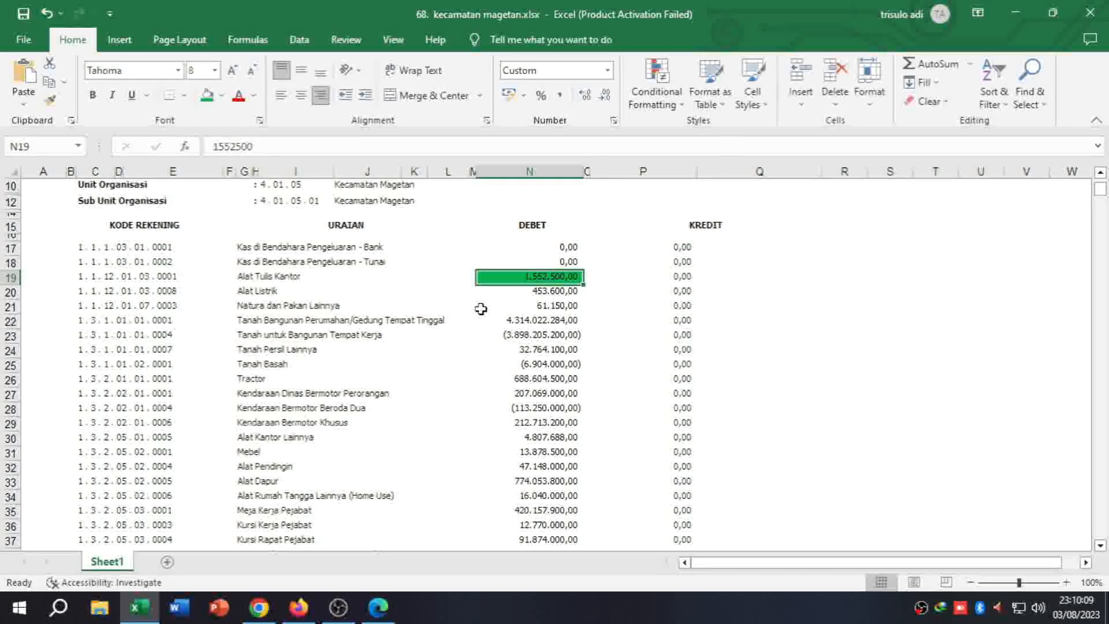
# - Compare the green-marked ledger account with the Neraca entries in Chrome, and examine the Excel ledger's asset, liability and equity rows and totals
pyautogui.scroll(-4, 480, 309)
pyautogui.click(261, 605)
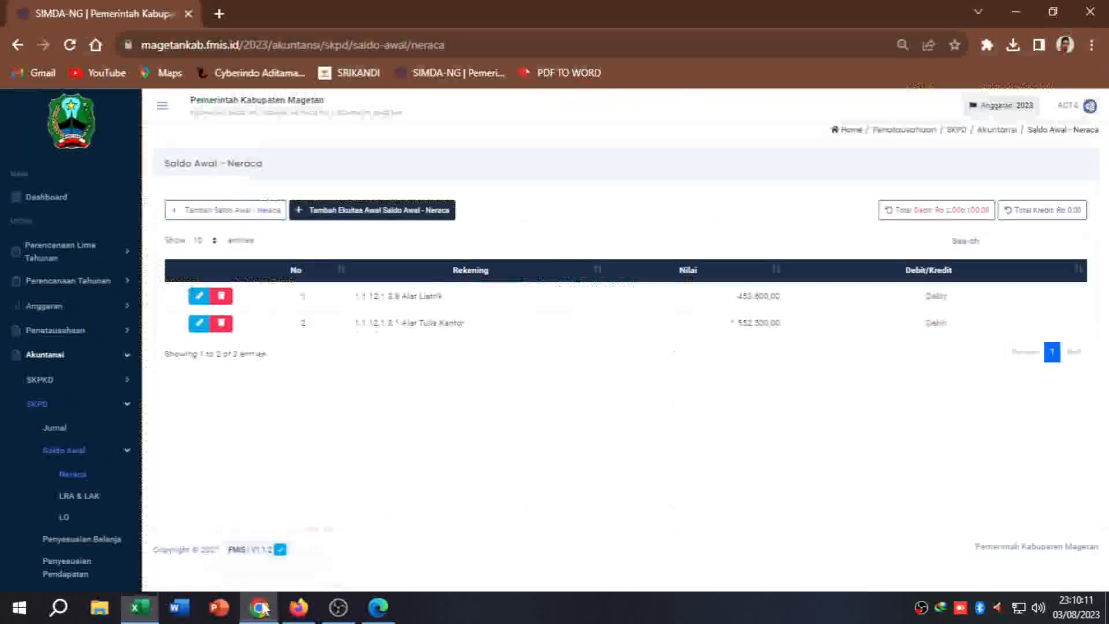
pyautogui.click(153, 618)
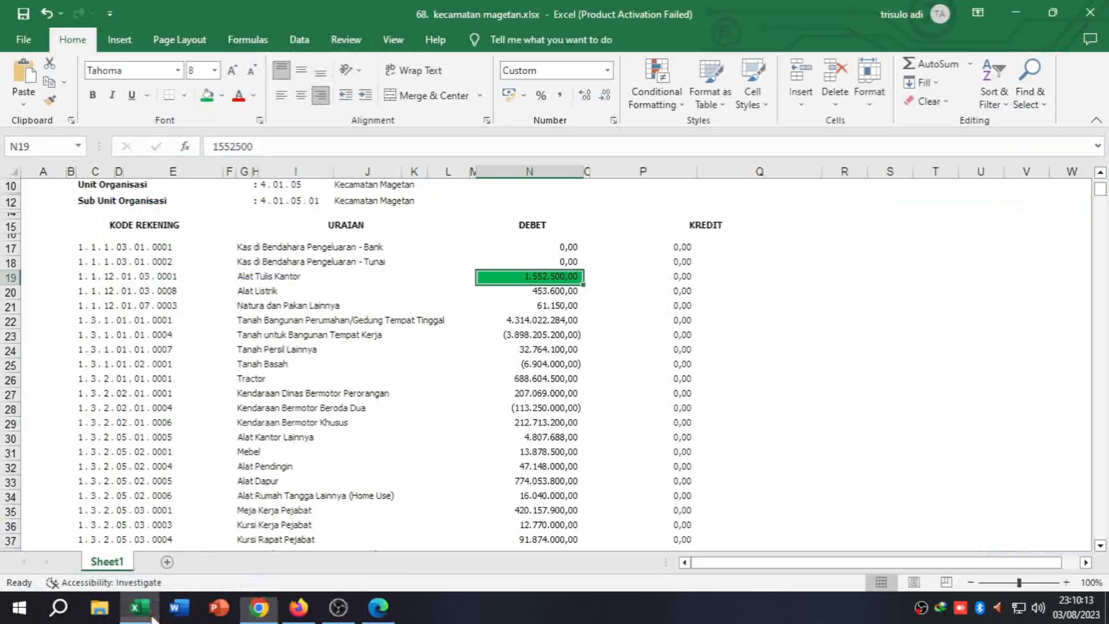
pyautogui.scroll(3, 317, 352)
pyautogui.click(314, 366)
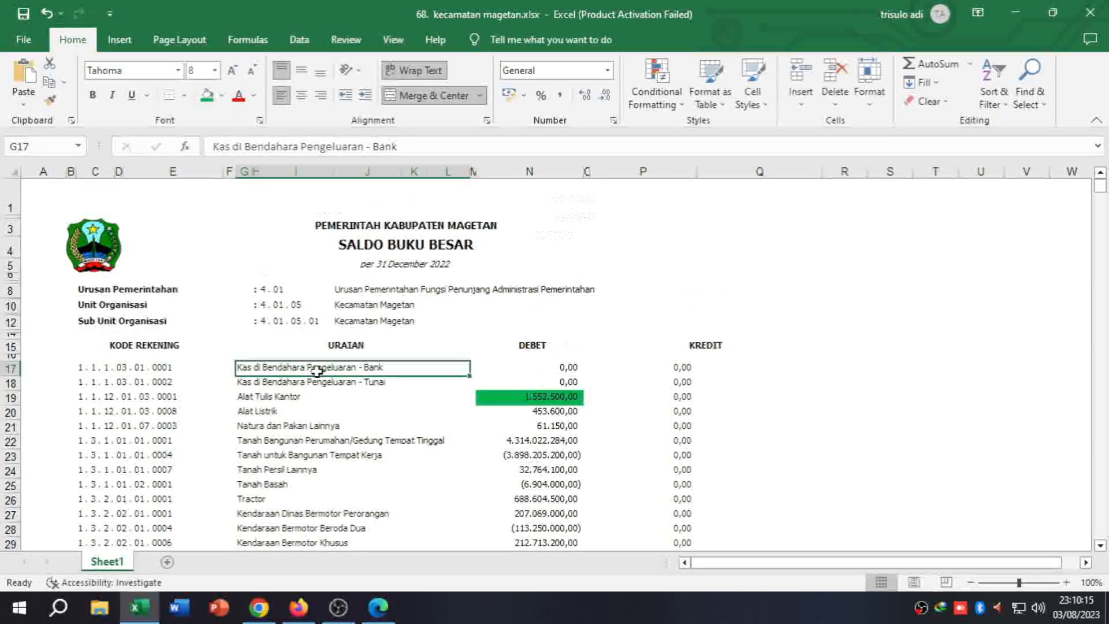
pyautogui.scroll(-10, 317, 373)
pyautogui.scroll(-20, 317, 372)
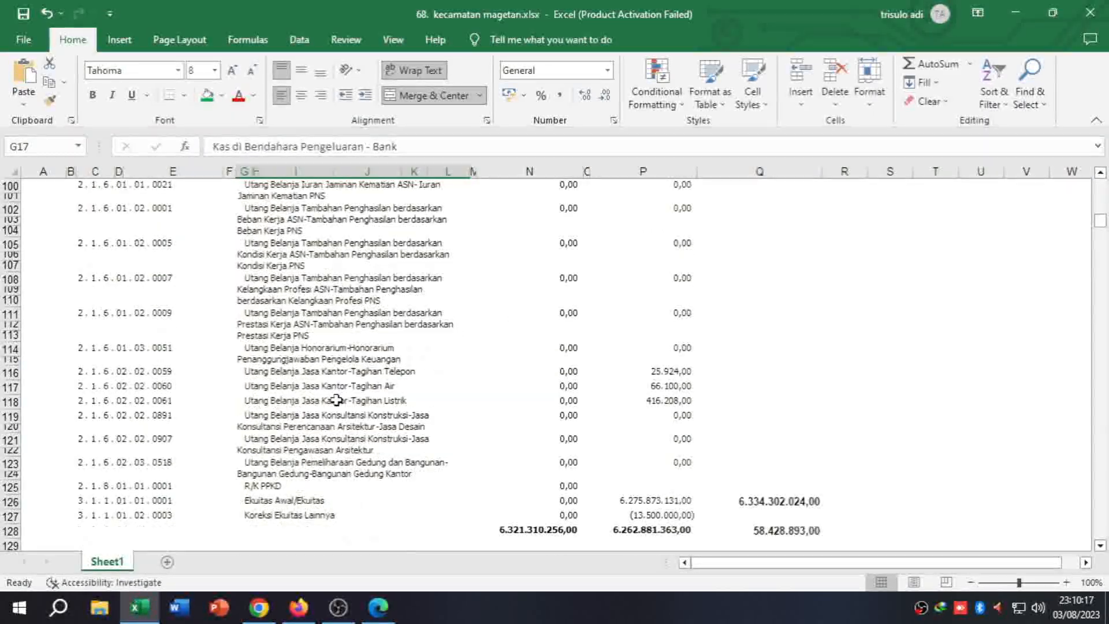
pyautogui.scroll(-4, 564, 459)
pyautogui.scroll(4, 564, 459)
pyautogui.scroll(6, 566, 459)
pyautogui.scroll(-6, 568, 458)
pyautogui.scroll(-1, 568, 458)
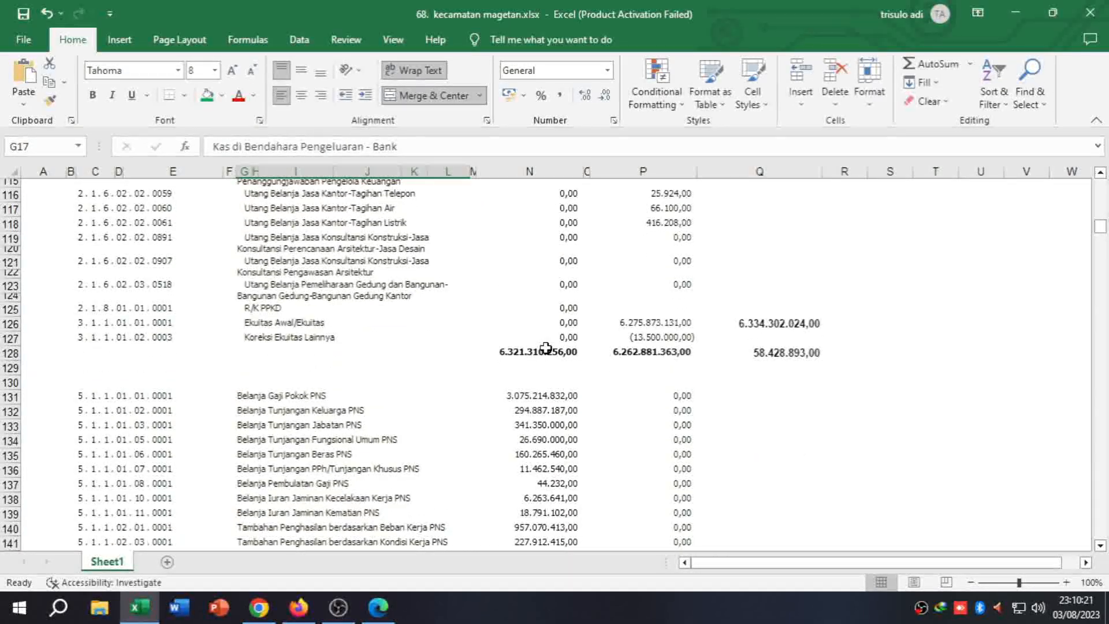
# - Examine the Debet and Kredit totals of the ledger's code 5 Belanja and code 8 Beban sections
pyautogui.scroll(-8, 687, 349)
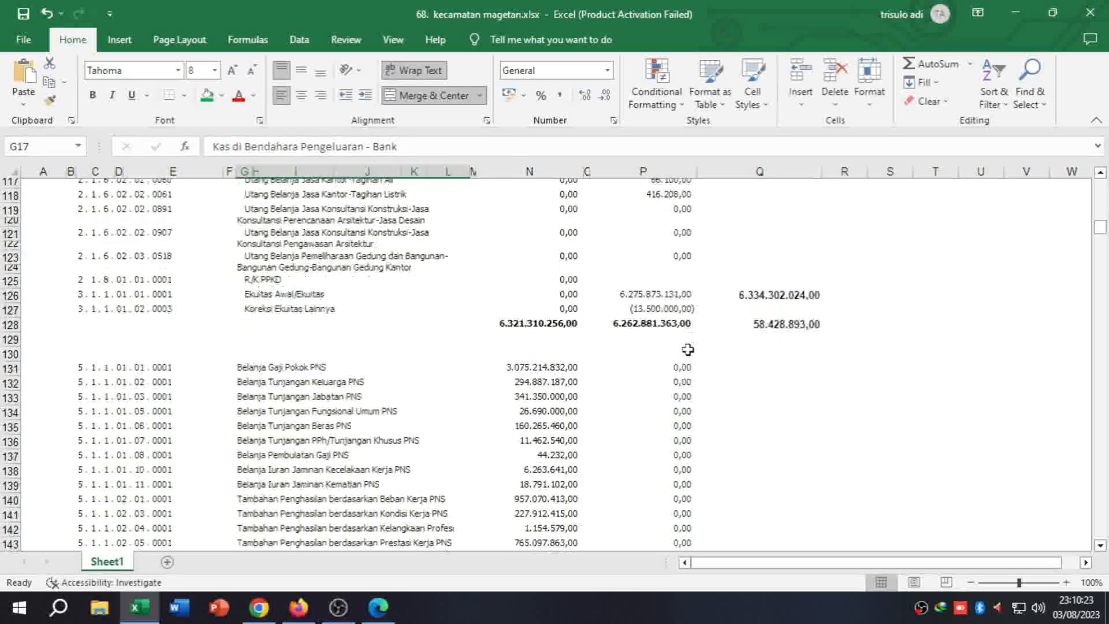
pyautogui.scroll(-15, 688, 350)
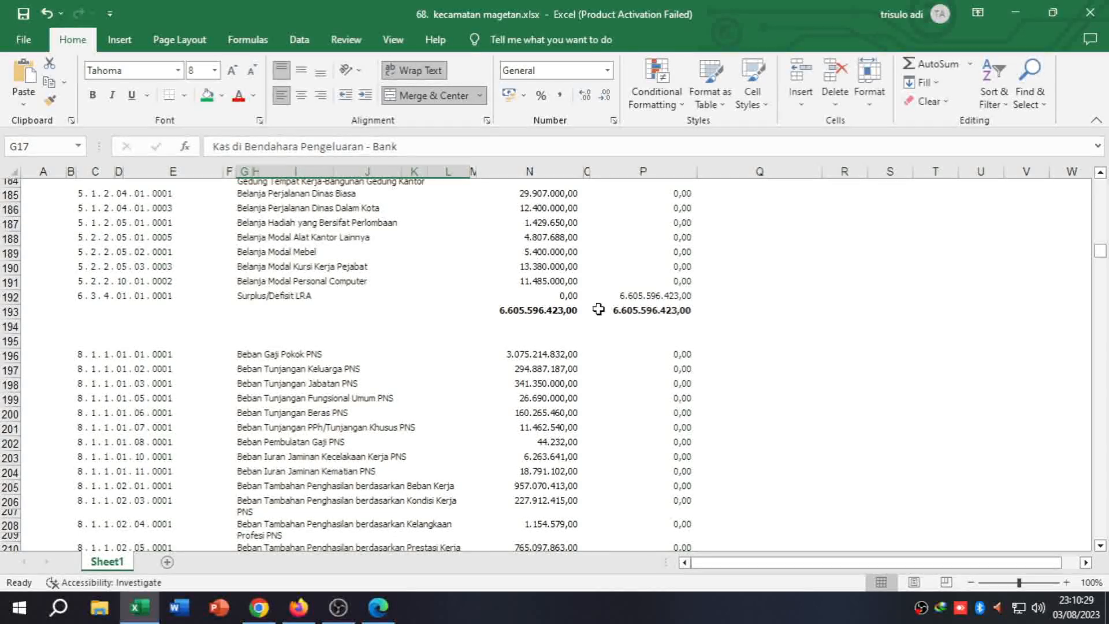
pyautogui.scroll(-19, 649, 315)
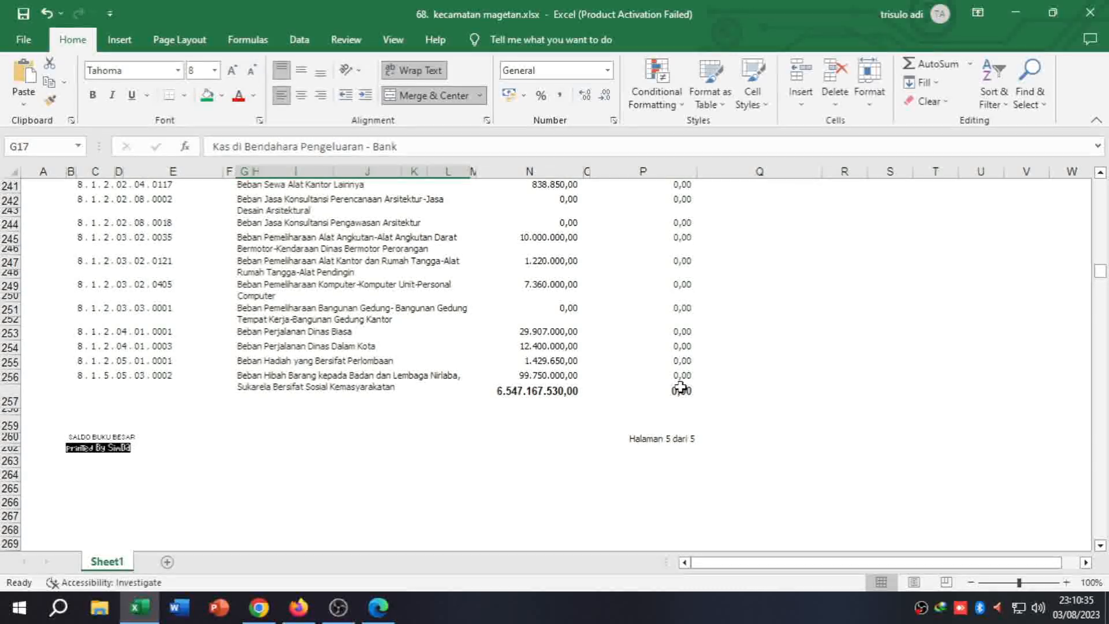
# - Switch to SIMDA-NG in Chrome, log out, and log back in with the saved ACT4 account and password for budget year 2023
pyautogui.click(259, 607)
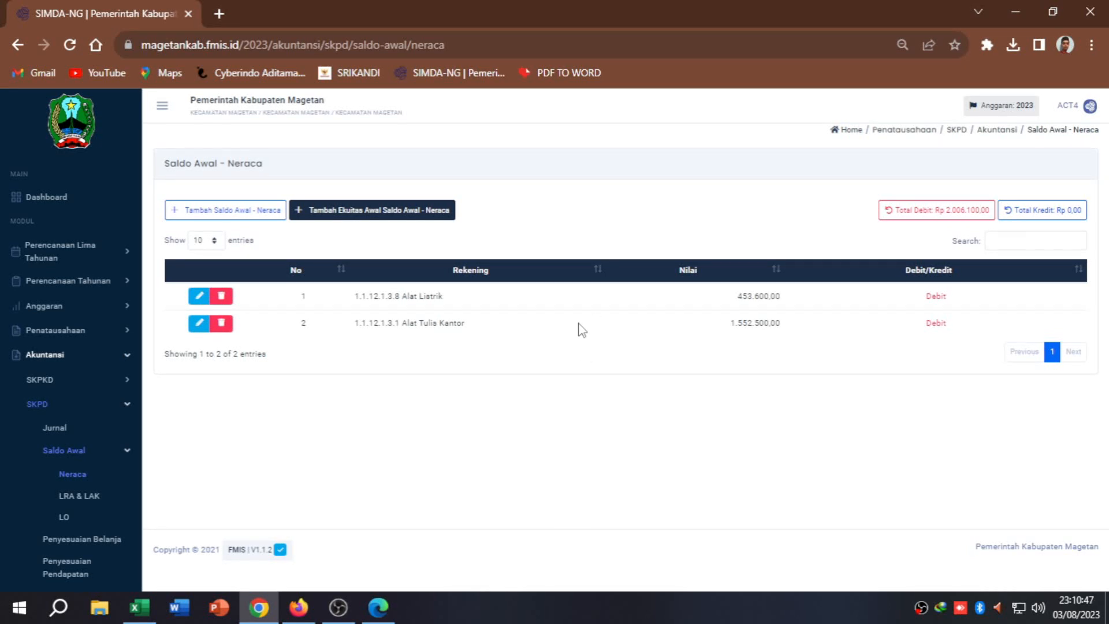
pyautogui.click(1090, 106)
pyautogui.click(1040, 201)
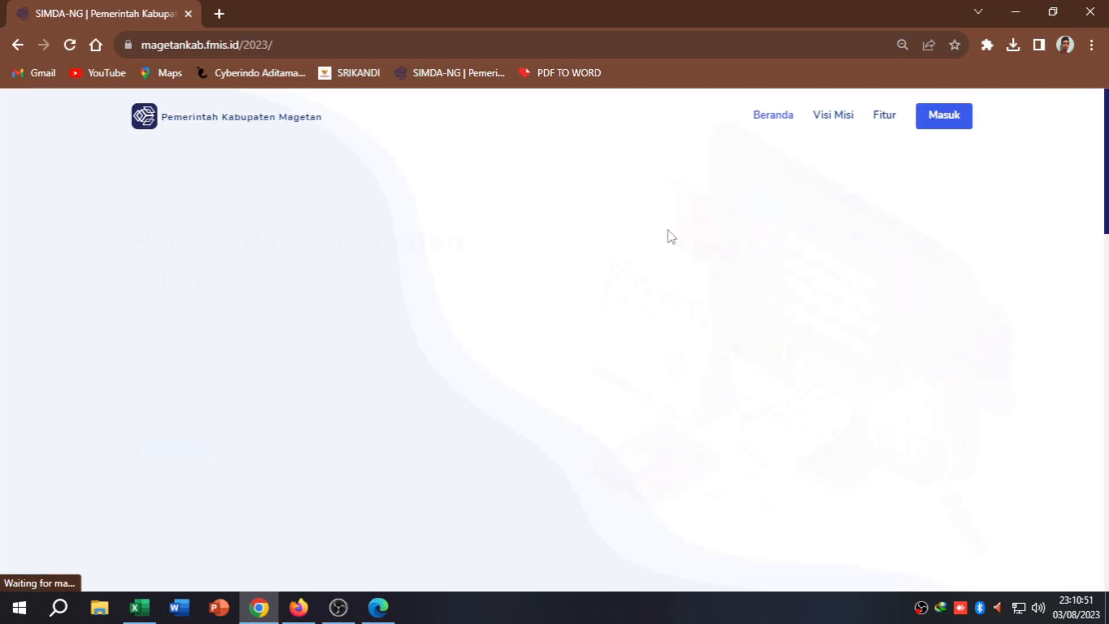
pyautogui.click(943, 116)
pyautogui.click(606, 289)
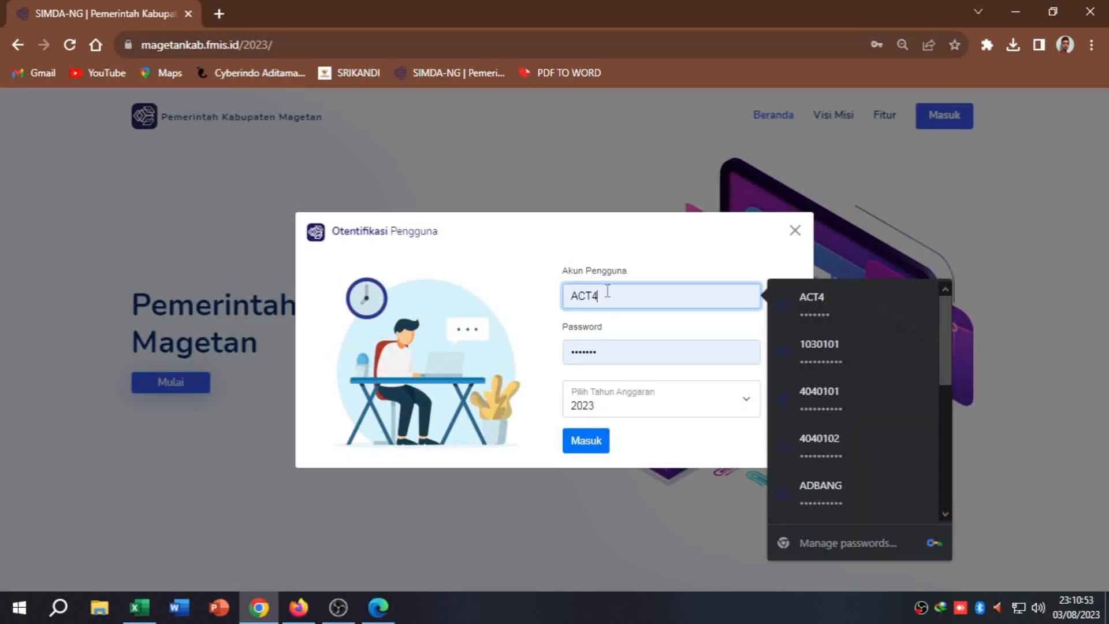
pyautogui.click(817, 297)
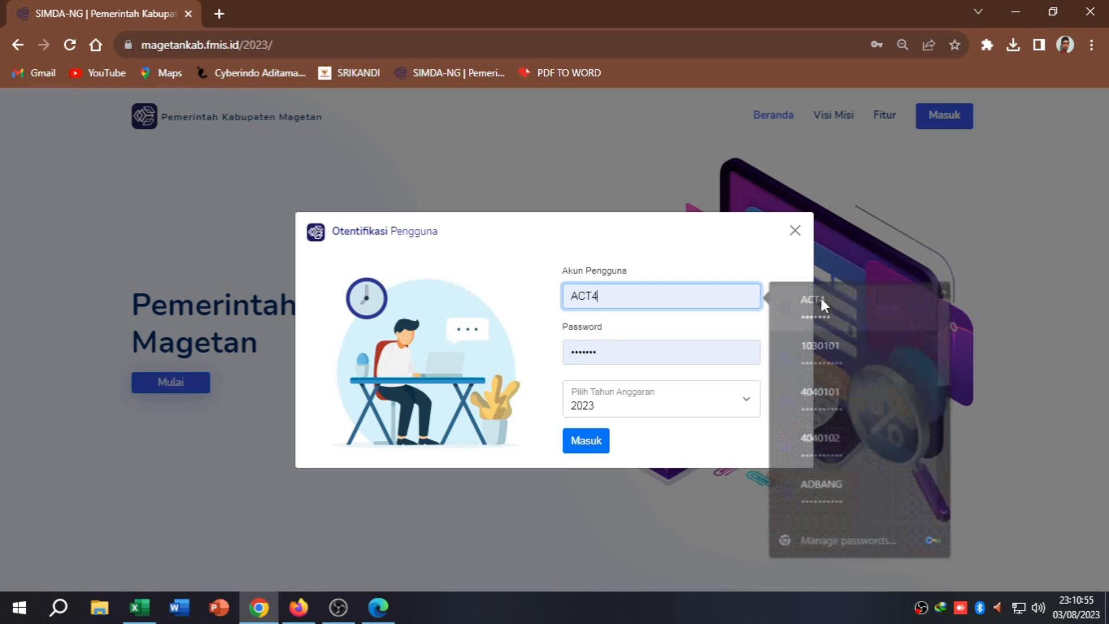
pyautogui.click(586, 440)
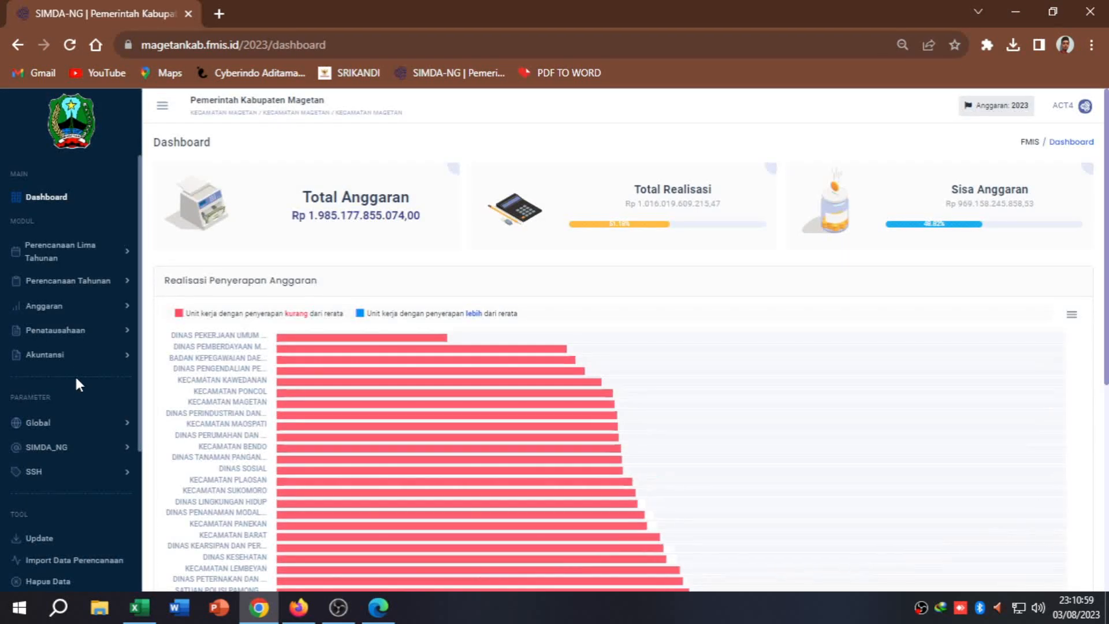
# - Open the application user list in user management and search it for "ACT"
pyautogui.click(72, 331)
pyautogui.scroll(-4, 74, 381)
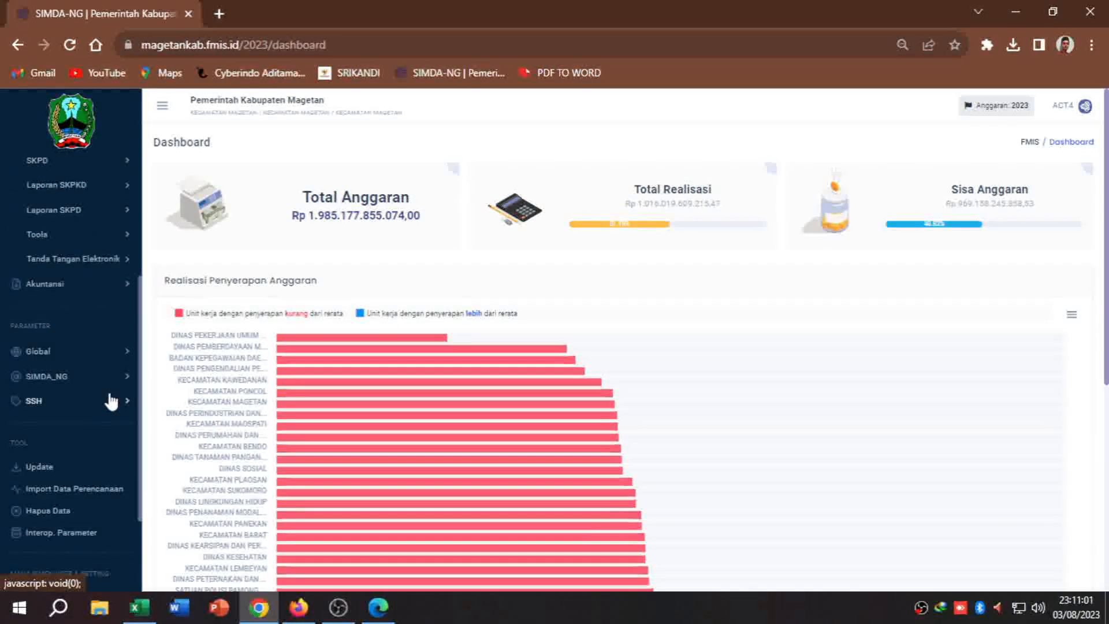
pyautogui.scroll(-4, 54, 495)
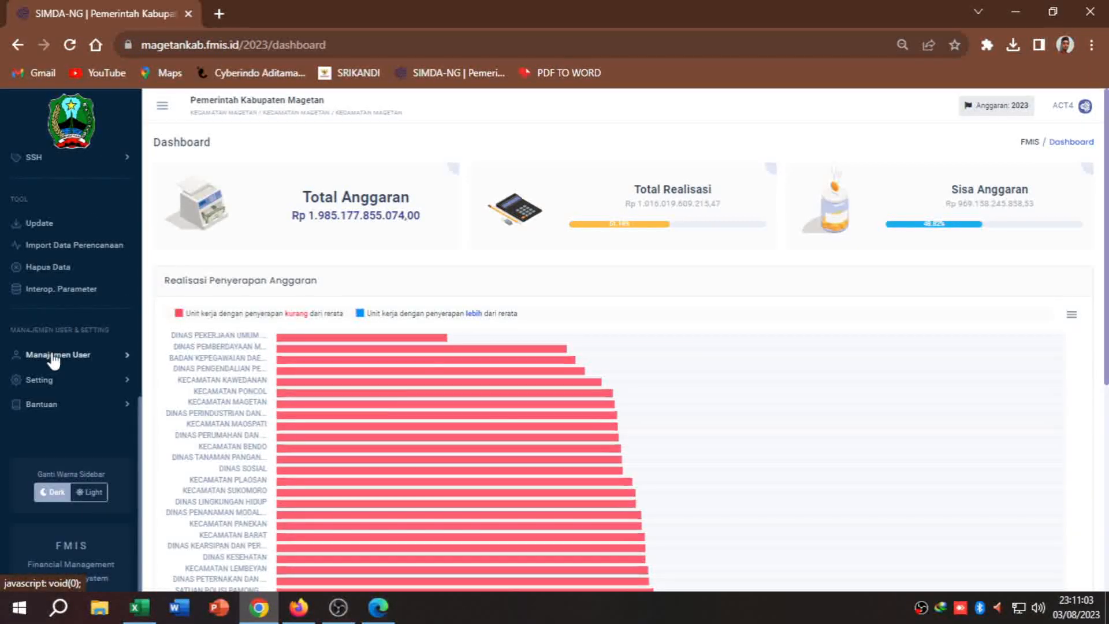
pyautogui.click(54, 355)
pyautogui.click(38, 379)
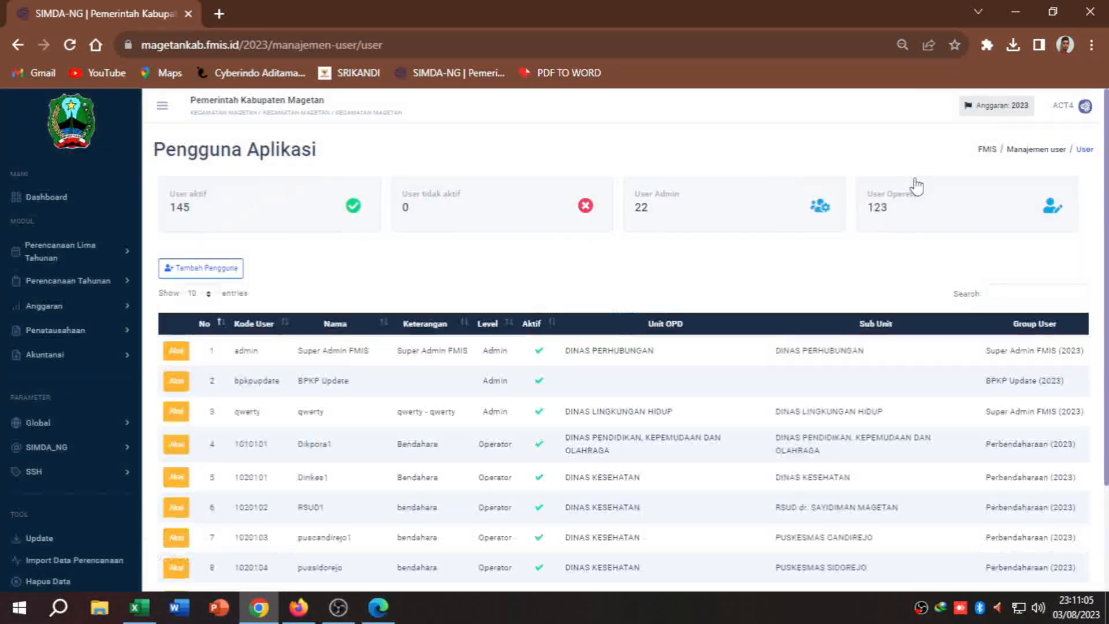
pyautogui.click(1008, 293)
pyautogui.write('Ad')
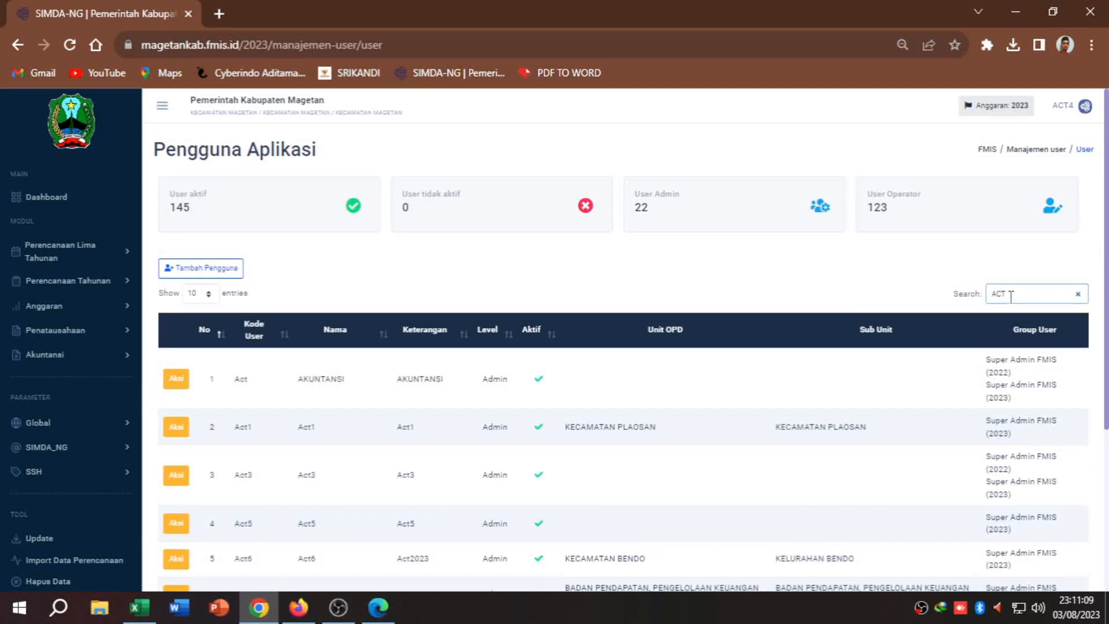
# - Edit user ACT4, set both Unit OPD and Sub Unit to INSPEKTORAT, and save the change
pyautogui.scroll(-4, 310, 384)
pyautogui.click(178, 500)
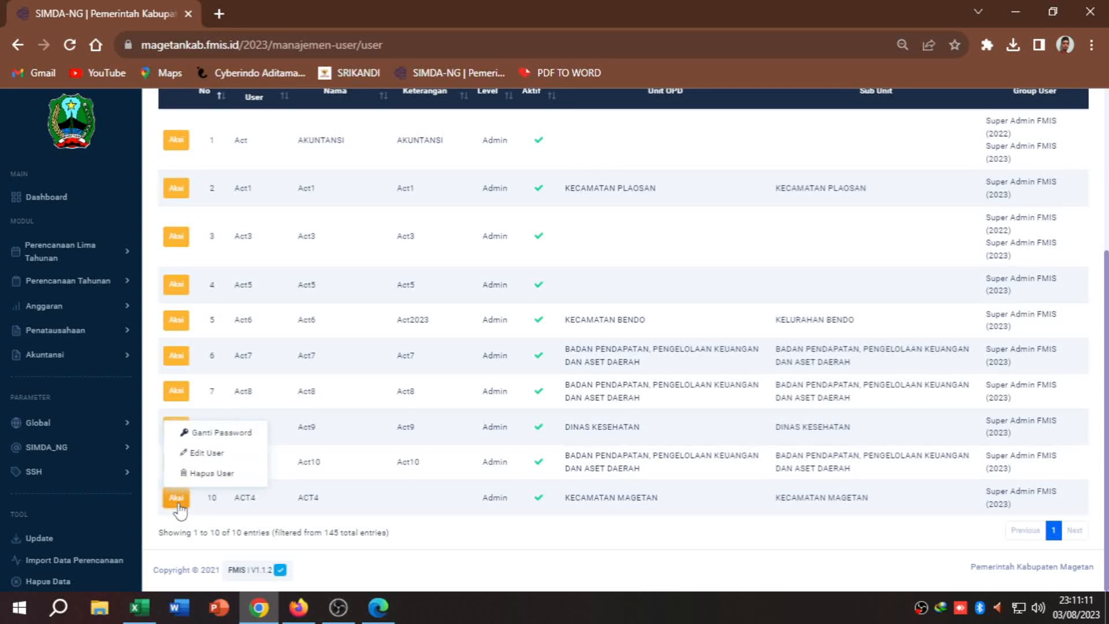
pyautogui.click(205, 454)
pyautogui.click(505, 469)
pyautogui.write('INS')
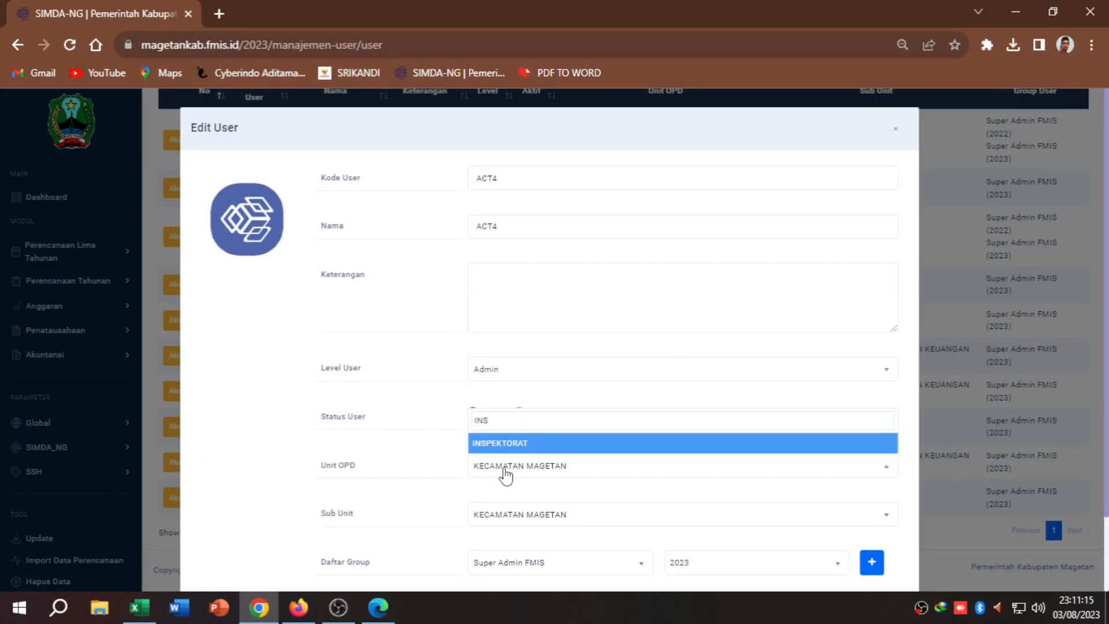
pyautogui.click(512, 448)
pyautogui.click(491, 517)
pyautogui.click(500, 493)
pyautogui.scroll(-2, 692, 519)
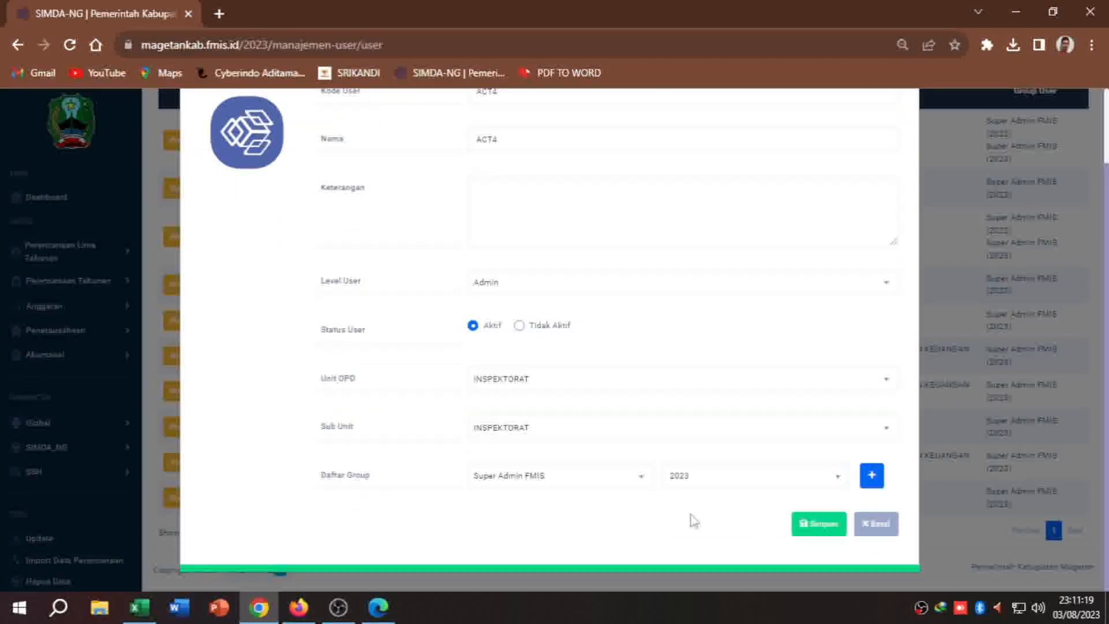
pyautogui.click(812, 537)
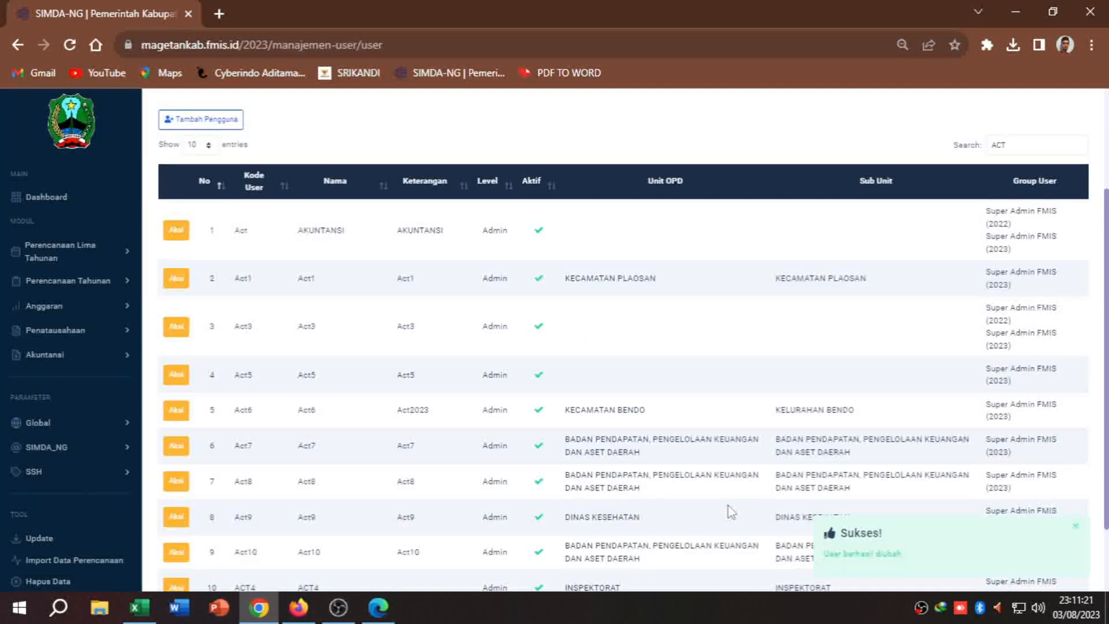
# - Open the Laporan Pembukuan form for Laporan SKPD Akuntansi in the Penatausahaan module
pyautogui.click(74, 339)
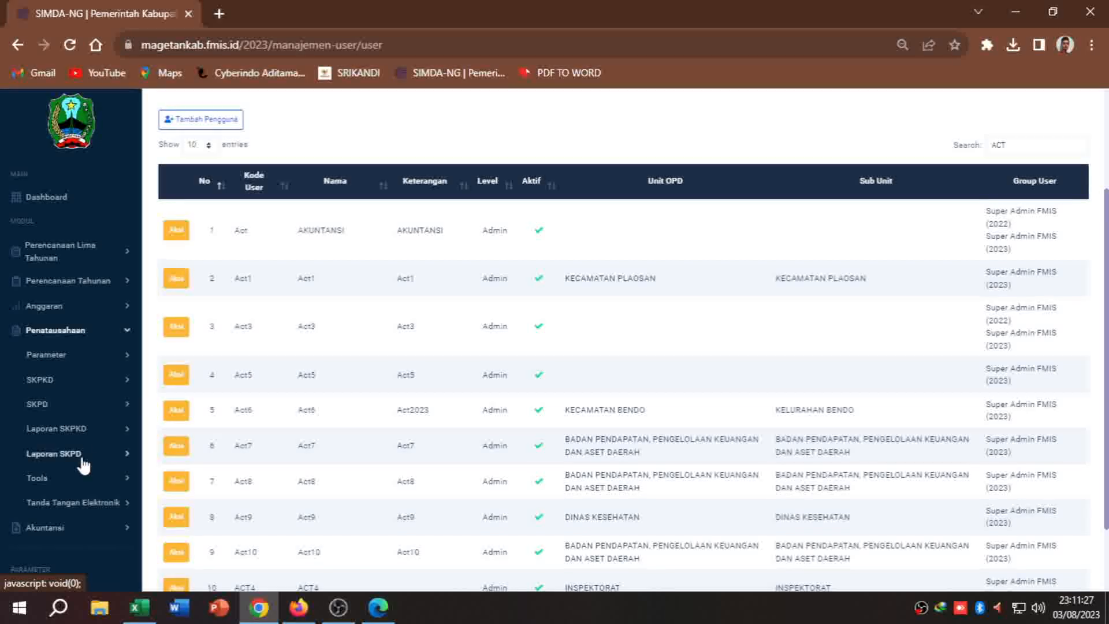
pyautogui.click(66, 333)
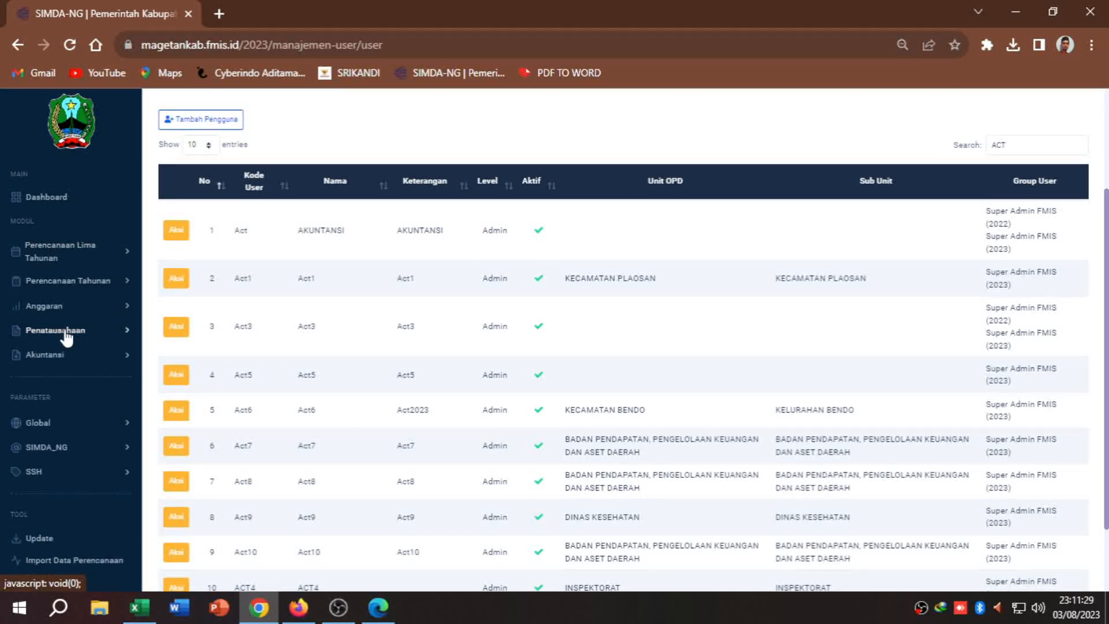
pyautogui.click(54, 335)
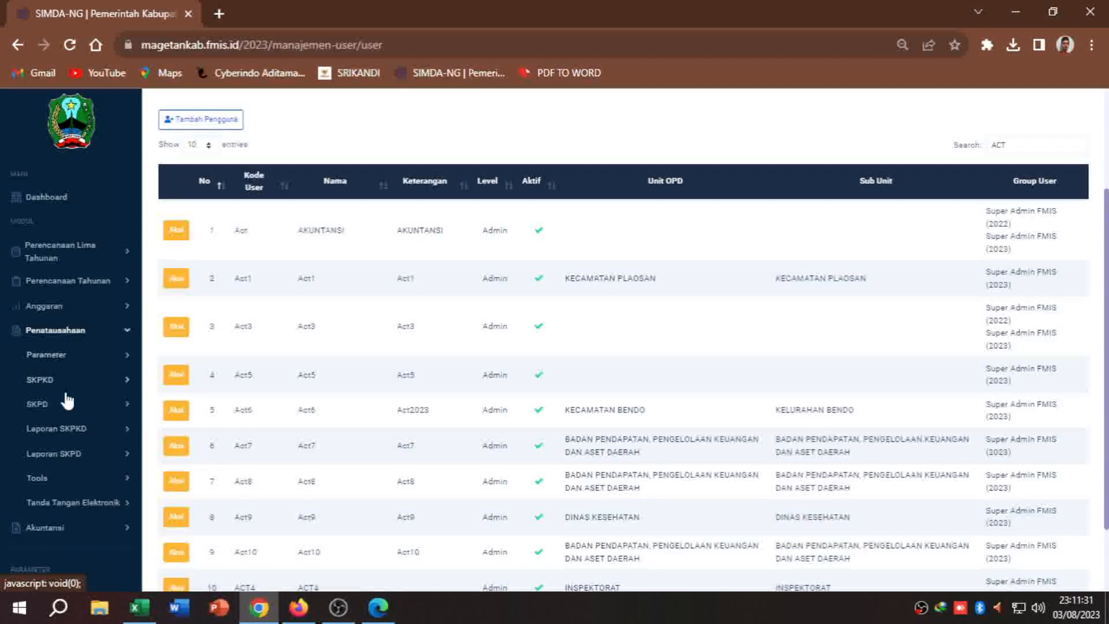
pyautogui.click(77, 456)
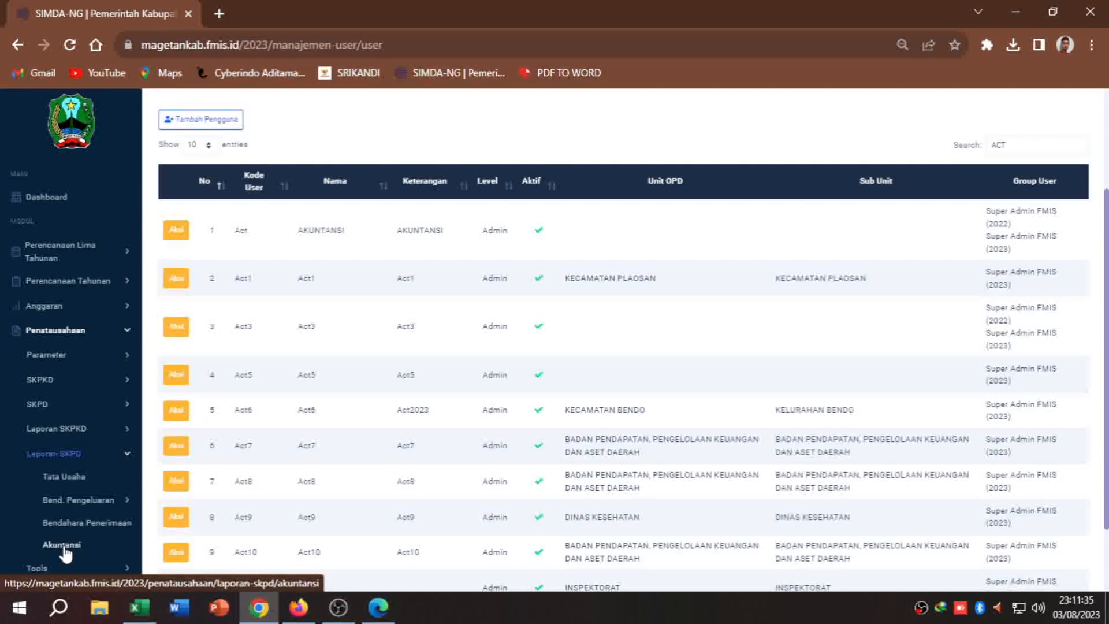
pyautogui.click(66, 552)
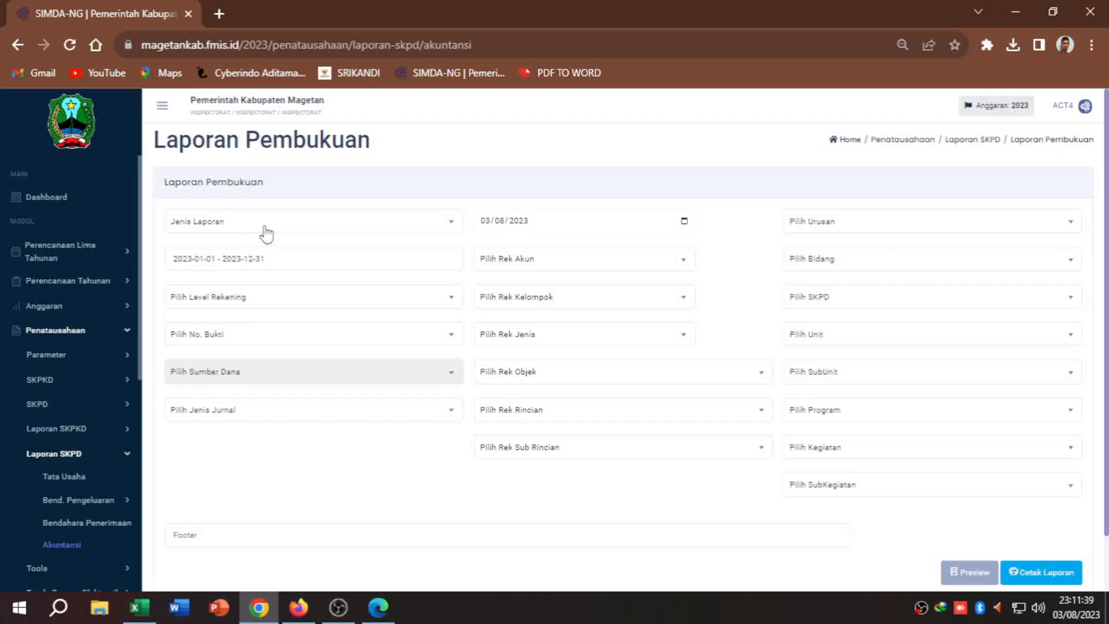
# - Choose Neraca as the report type, with Urusan 6 Unsur Pengawasan Urusan Pemerintahan and Bidang 6.01 Inspektorat
pyautogui.click(265, 231)
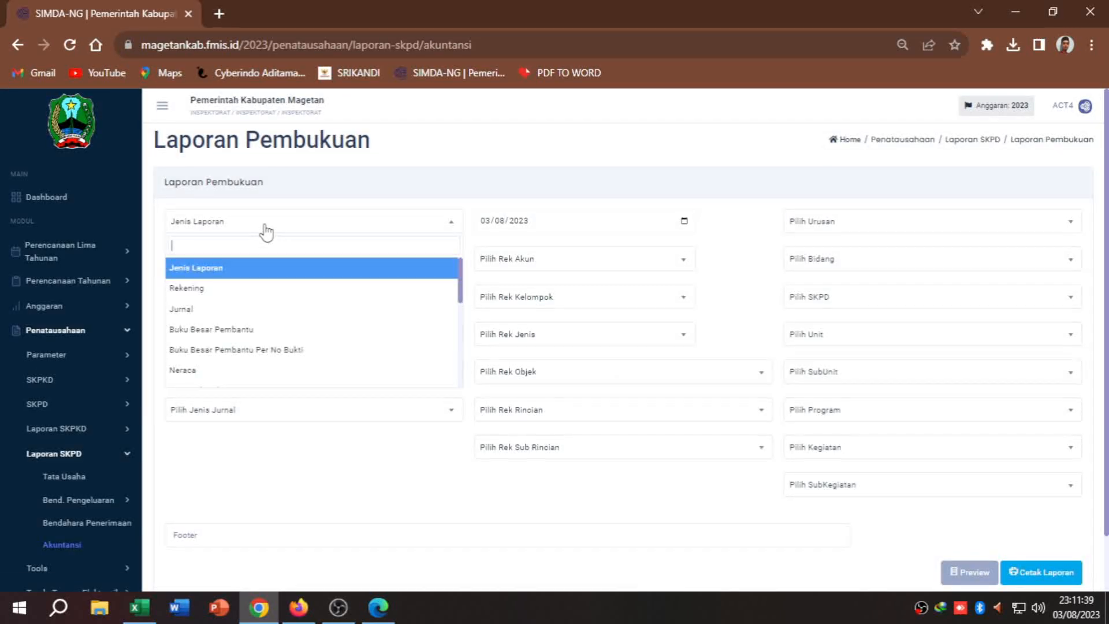
pyautogui.click(221, 373)
pyautogui.click(802, 231)
pyautogui.click(811, 288)
pyautogui.click(837, 271)
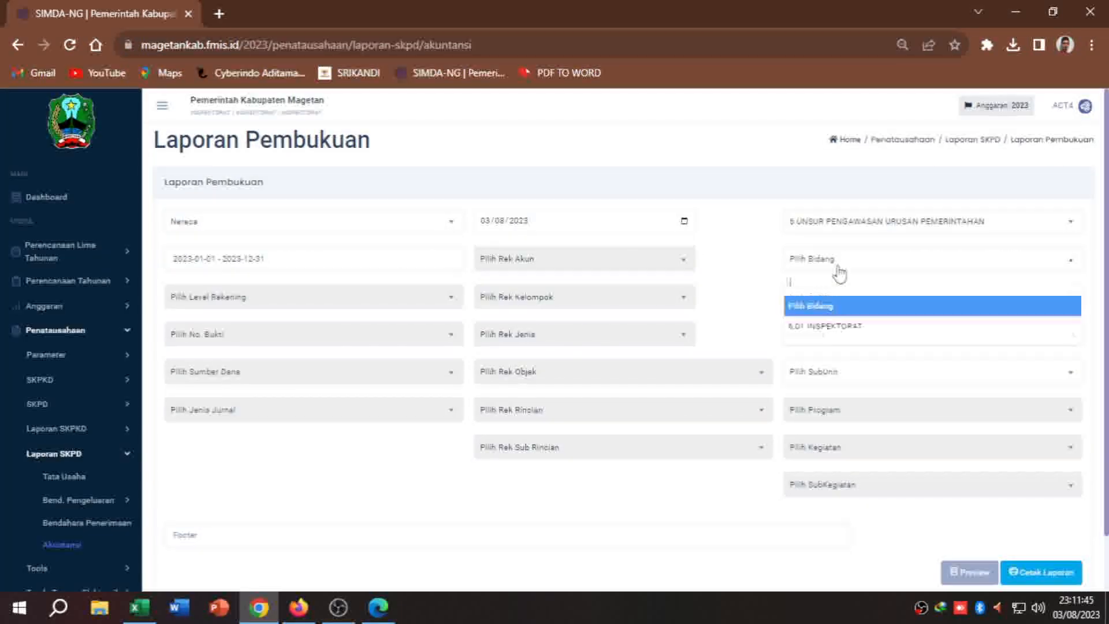
pyautogui.click(829, 325)
# - Set the report's SKPD to 6-01.0-00.0-00.01, Unit to 6-01.0-00.0-00.01.001 and SubUnit to 6-01.0-00.0-00.01.001.000 Inspektorat
pyautogui.click(832, 308)
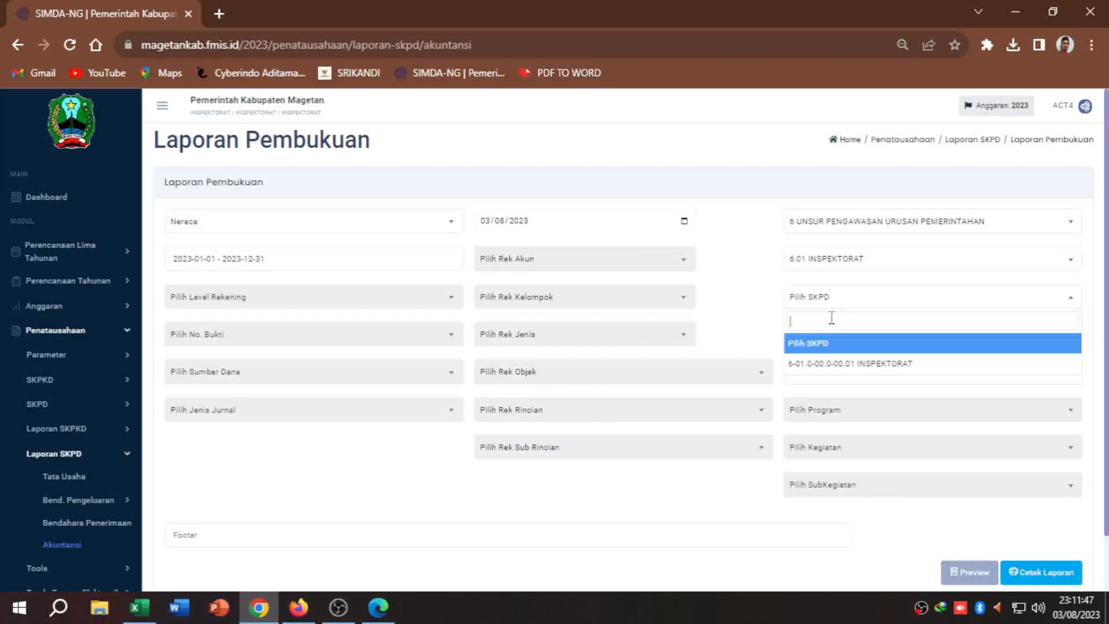
pyautogui.click(829, 361)
pyautogui.click(824, 341)
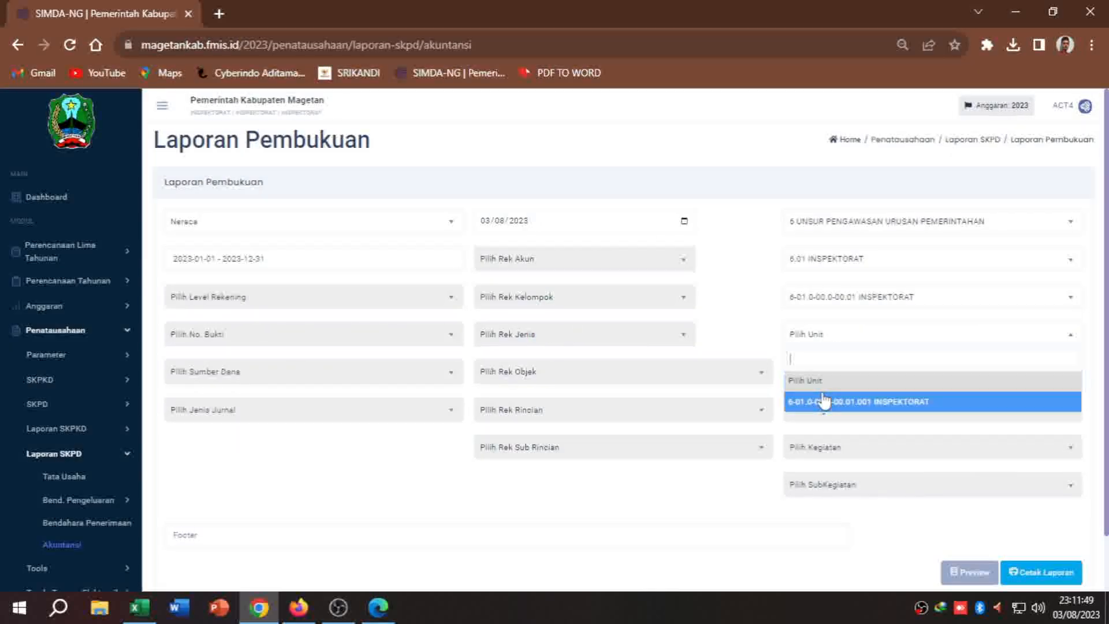
pyautogui.click(824, 401)
pyautogui.click(820, 373)
pyautogui.click(824, 442)
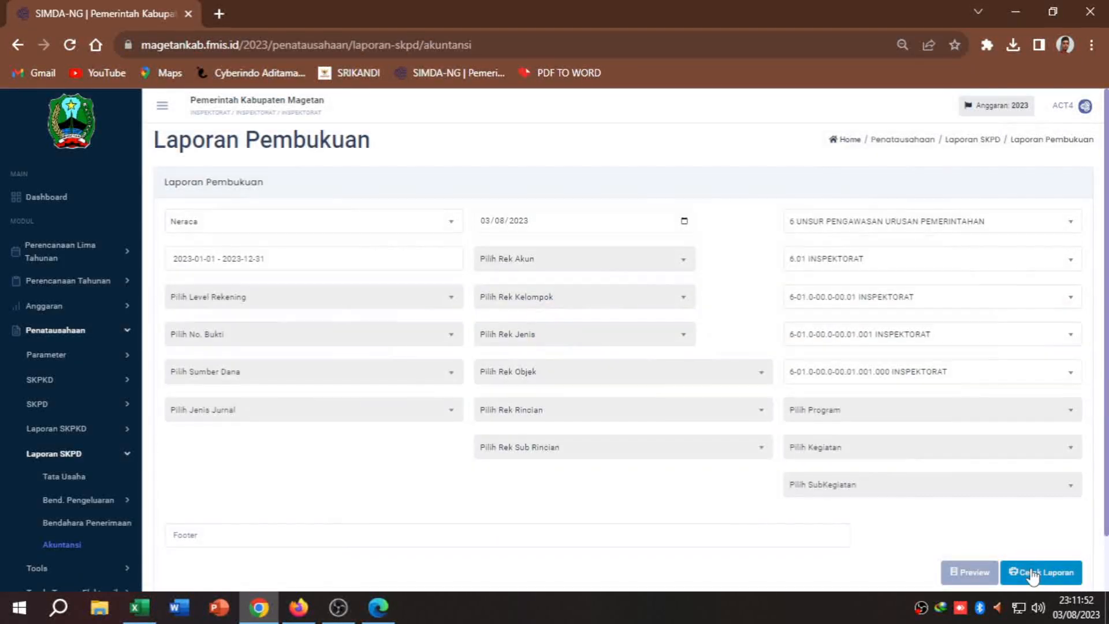
# - Print the Inspektorat Neraca report, maximize its window and view the 2023 and 2022 balances at 125% zoom
pyautogui.click(1033, 572)
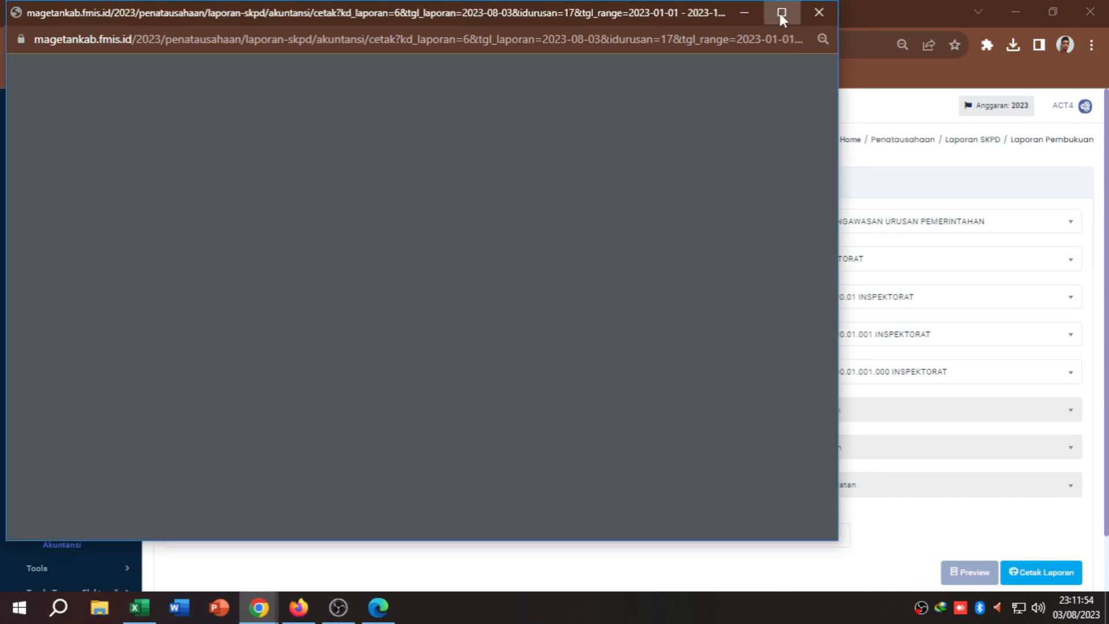
pyautogui.click(781, 12)
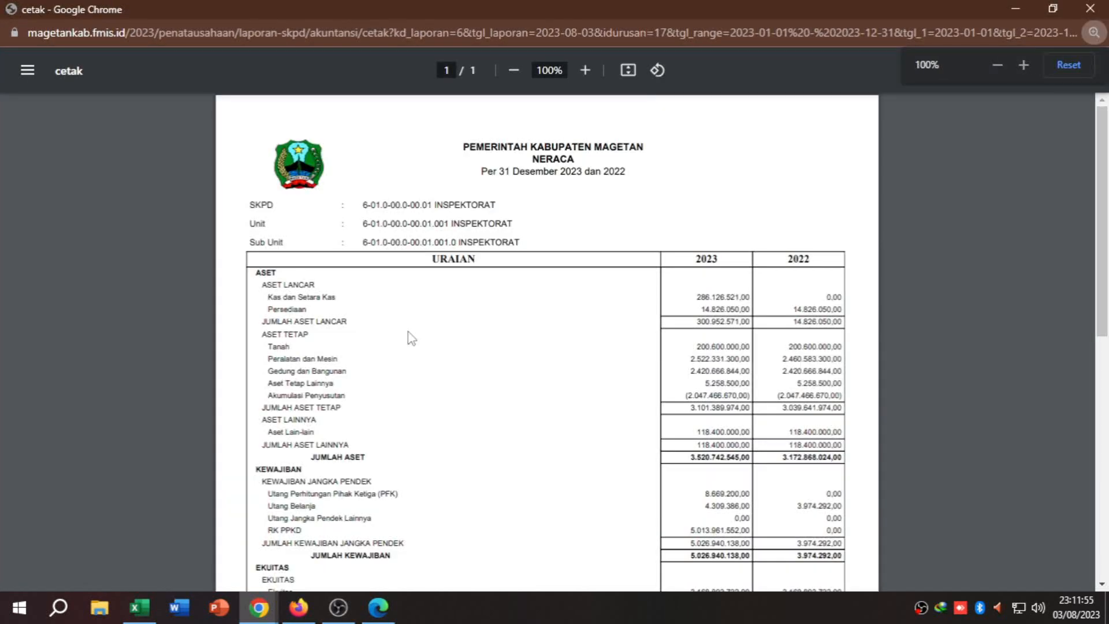
pyautogui.scroll(1, 462, 342)
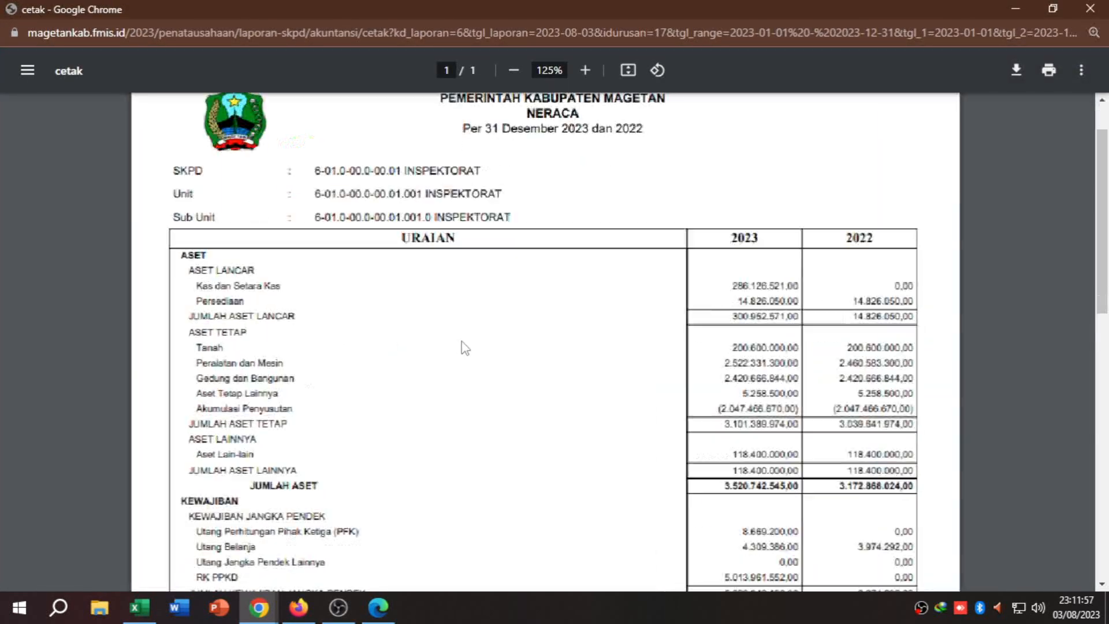
pyautogui.scroll(-1, 513, 347)
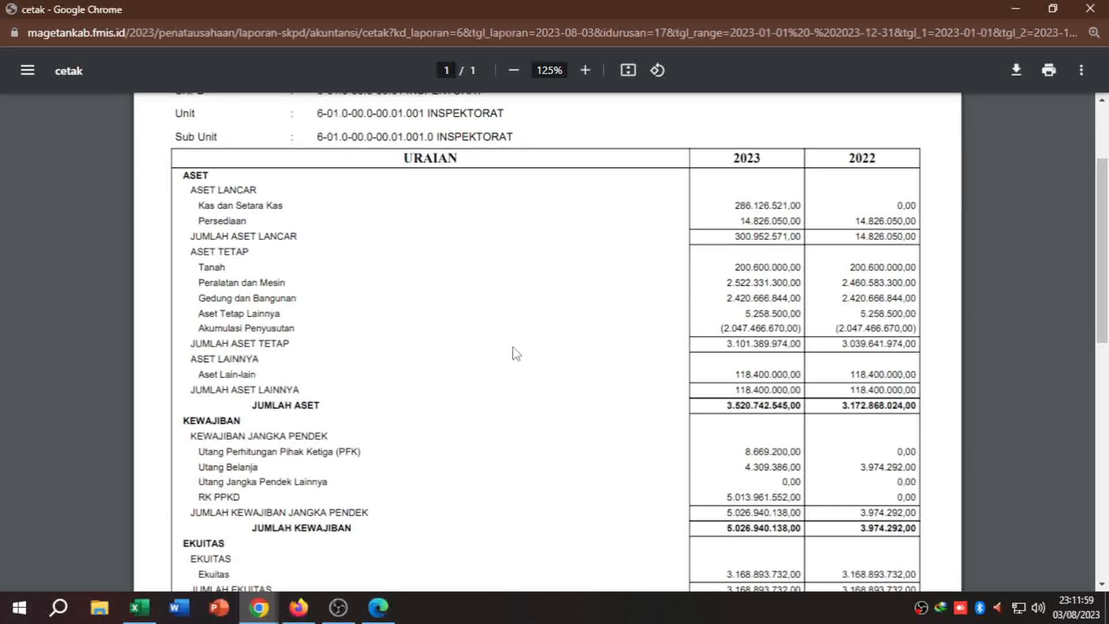
# - Switch to Firefox to check the header and year columns of Inspektorat's NERACA.pdf, and return to the printed Neraca in Chrome
pyautogui.click(315, 613)
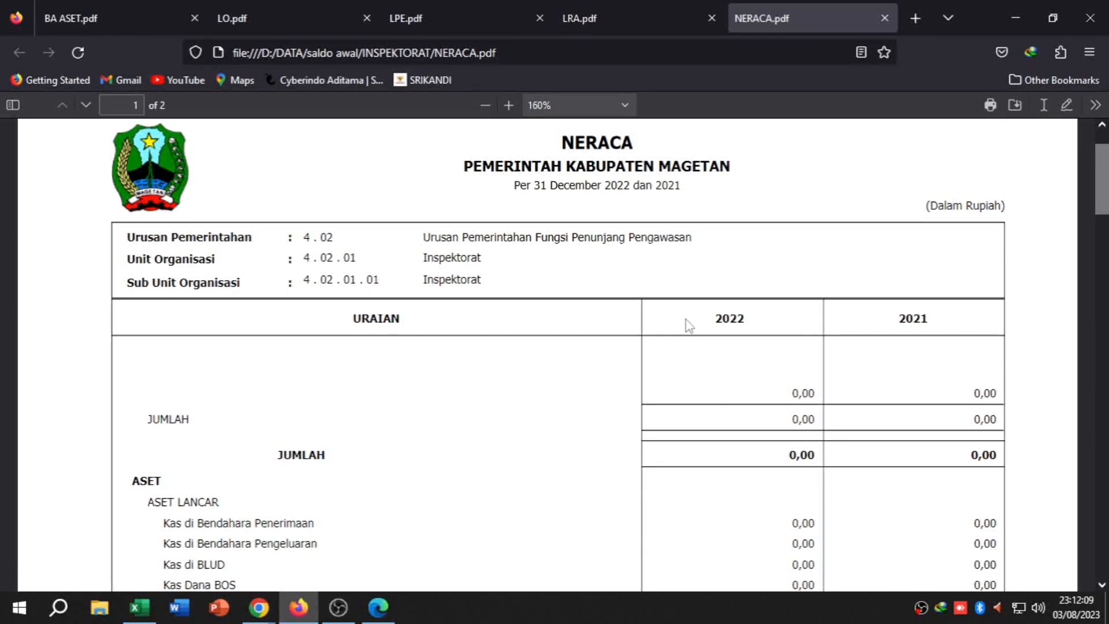
pyautogui.scroll(-3, 693, 314)
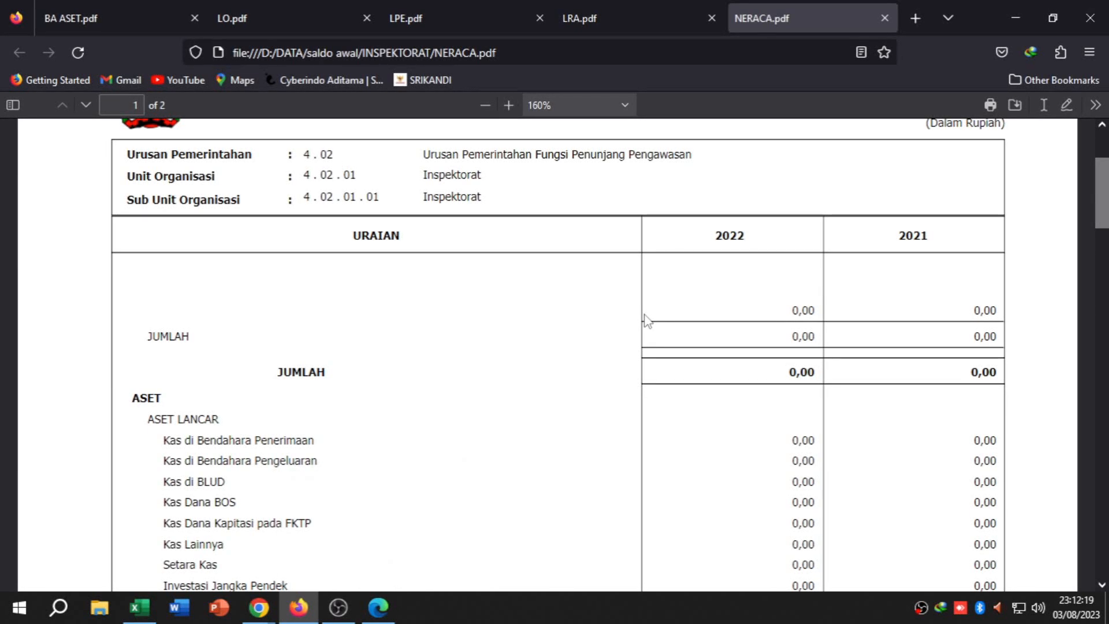
pyautogui.scroll(2, 647, 320)
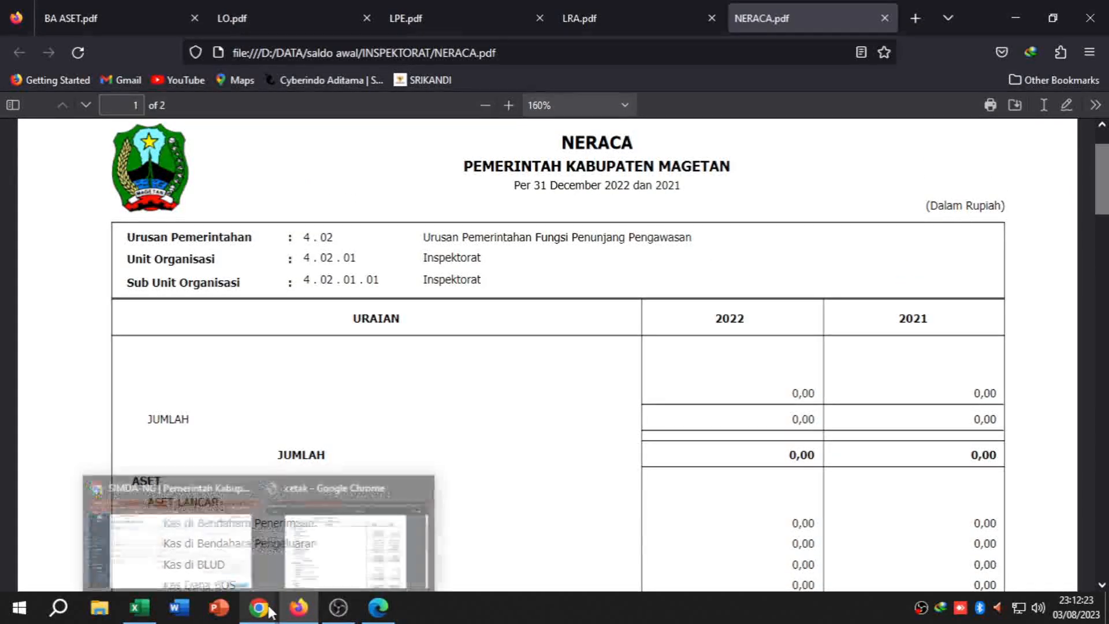
pyautogui.click(346, 537)
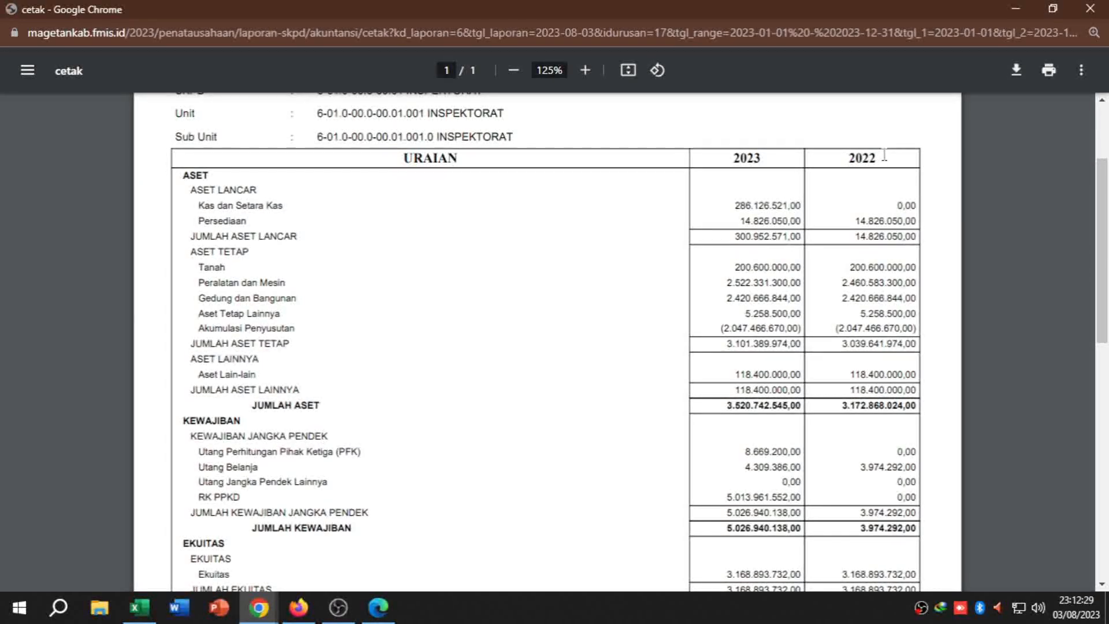
# - Arrange the printed Neraca and Firefox's NERACA.pdf side by side and reduce the PDF's zoom to 120%
pyautogui.press('super+Right')
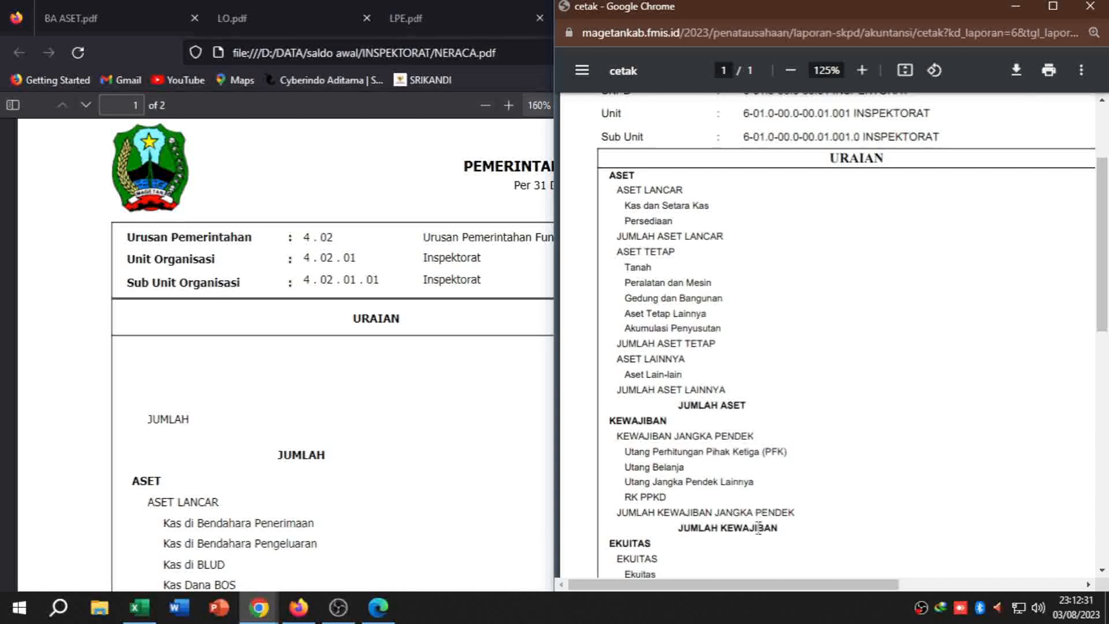
pyautogui.moveTo(768, 584); pyautogui.dragTo(956, 585)
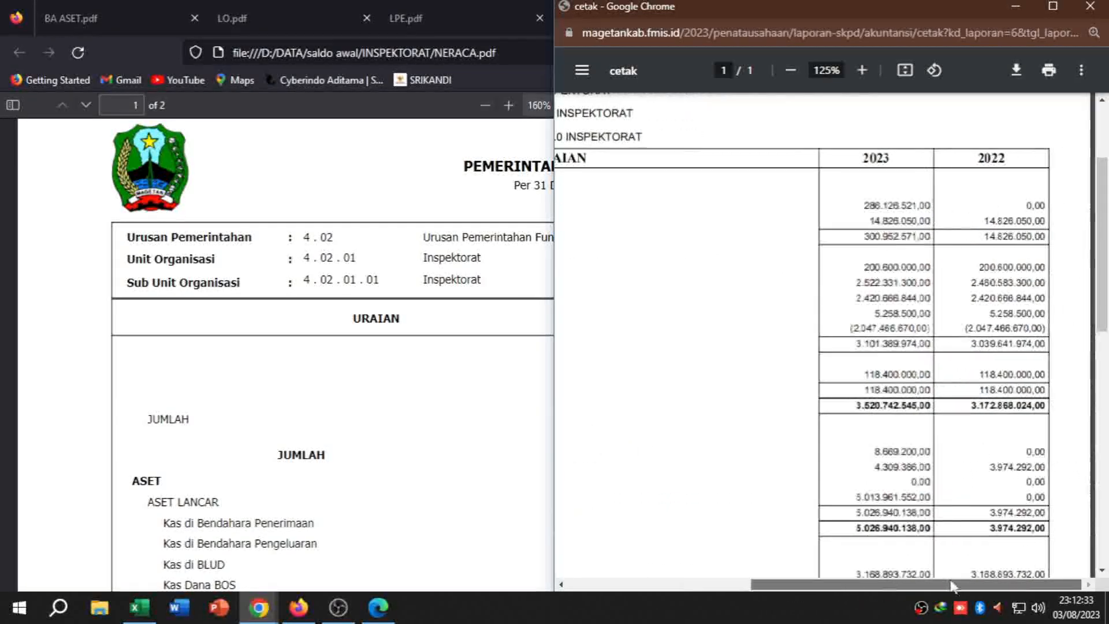
pyautogui.click(334, 449)
pyautogui.press('super+Left')
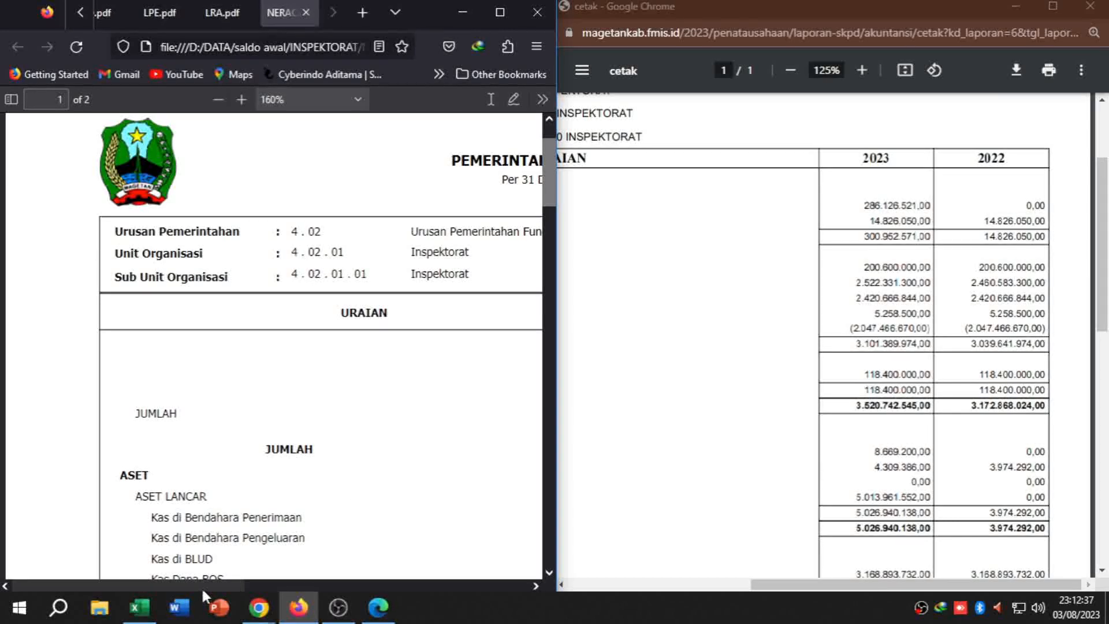
pyautogui.moveTo(223, 584); pyautogui.dragTo(389, 584)
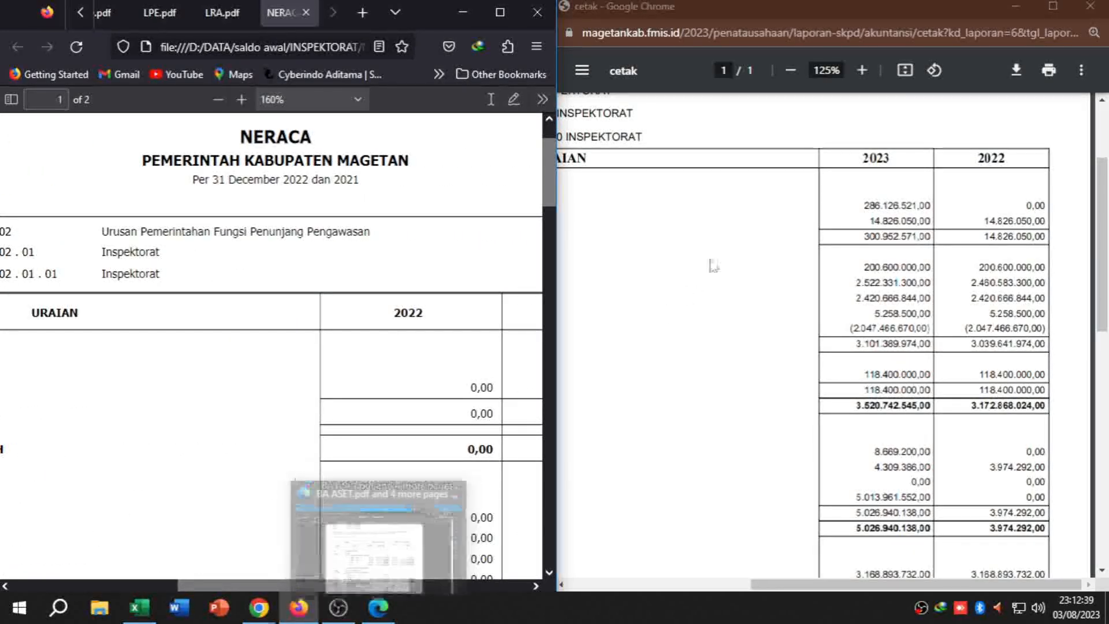
pyautogui.click(563, 584)
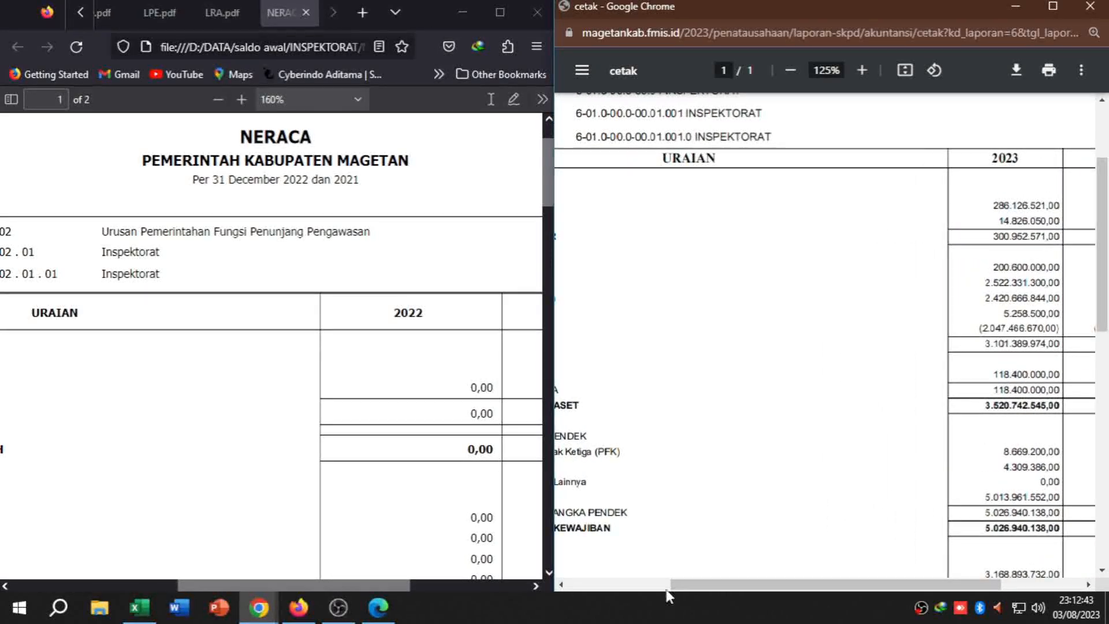
pyautogui.moveTo(652, 585); pyautogui.dragTo(733, 584)
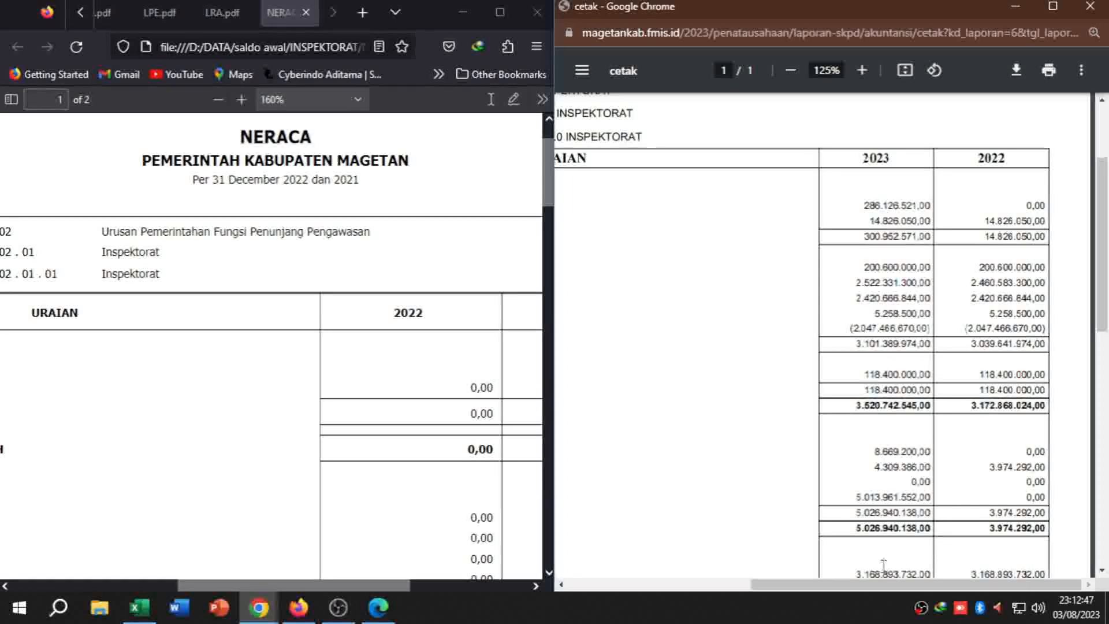
pyautogui.moveTo(882, 584); pyautogui.dragTo(696, 581)
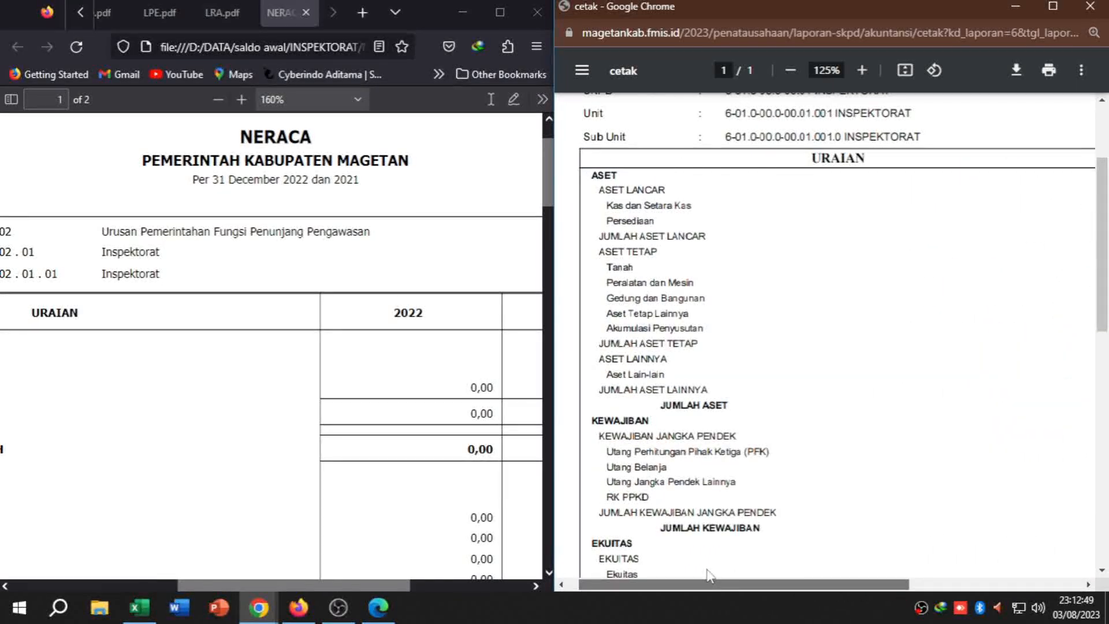
pyautogui.moveTo(332, 585); pyautogui.dragTo(179, 586)
pyautogui.hotkey('ctrl', '-')
pyautogui.hotkey('ctrl', '-')
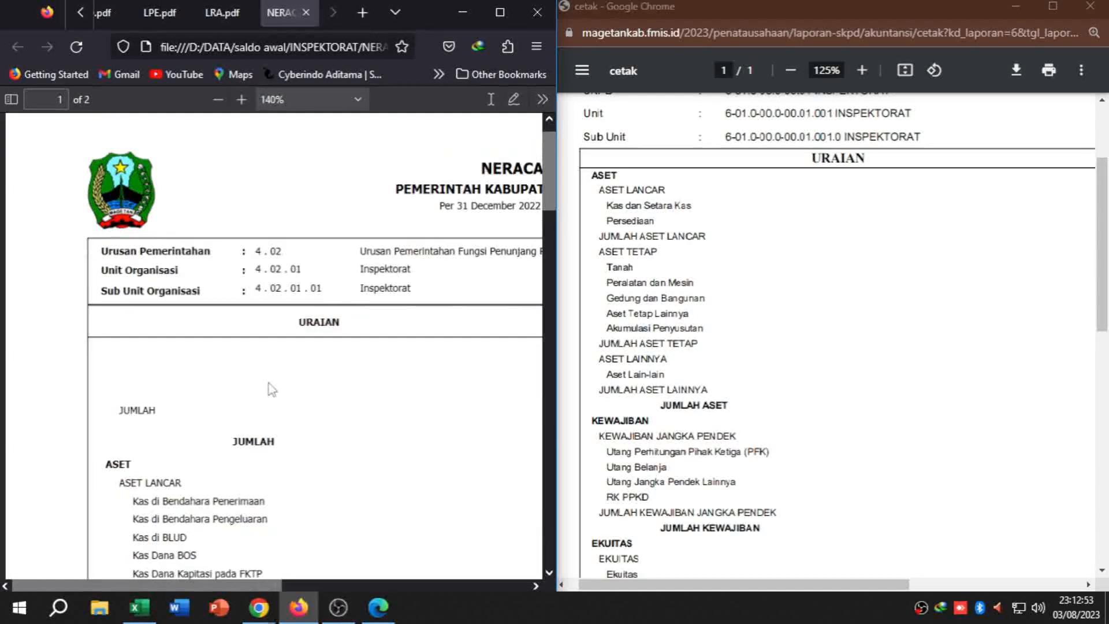
# - Compare the 2022 Persediaan and Jumlah Aset Lancar balances between NERACA.pdf and the printed Neraca
pyautogui.scroll(-7, 272, 389)
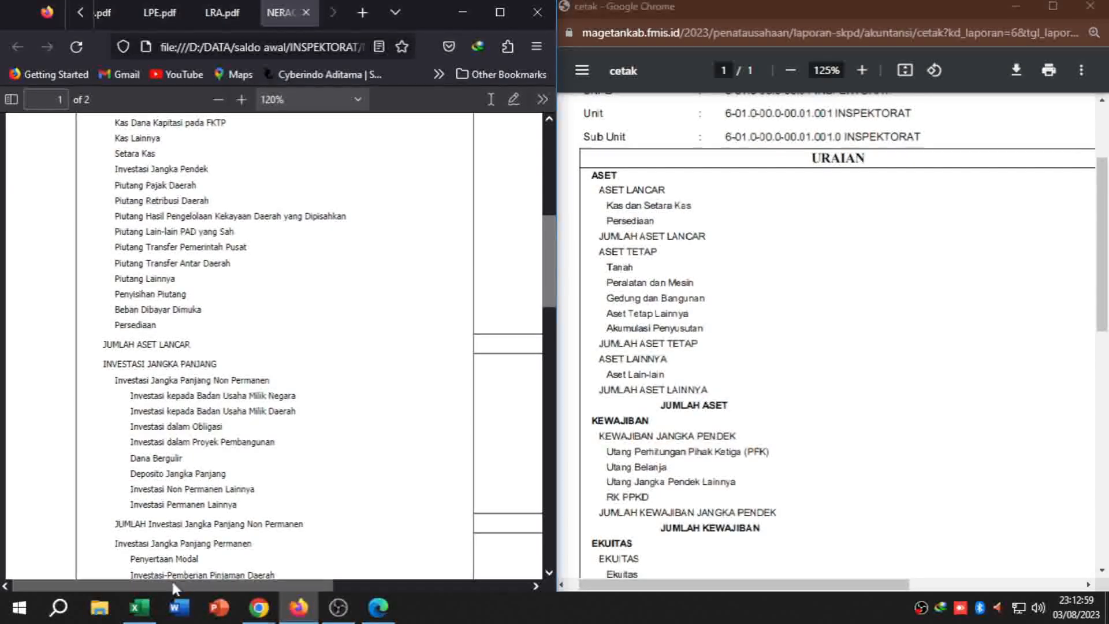
pyautogui.moveTo(174, 585); pyautogui.dragTo(294, 598)
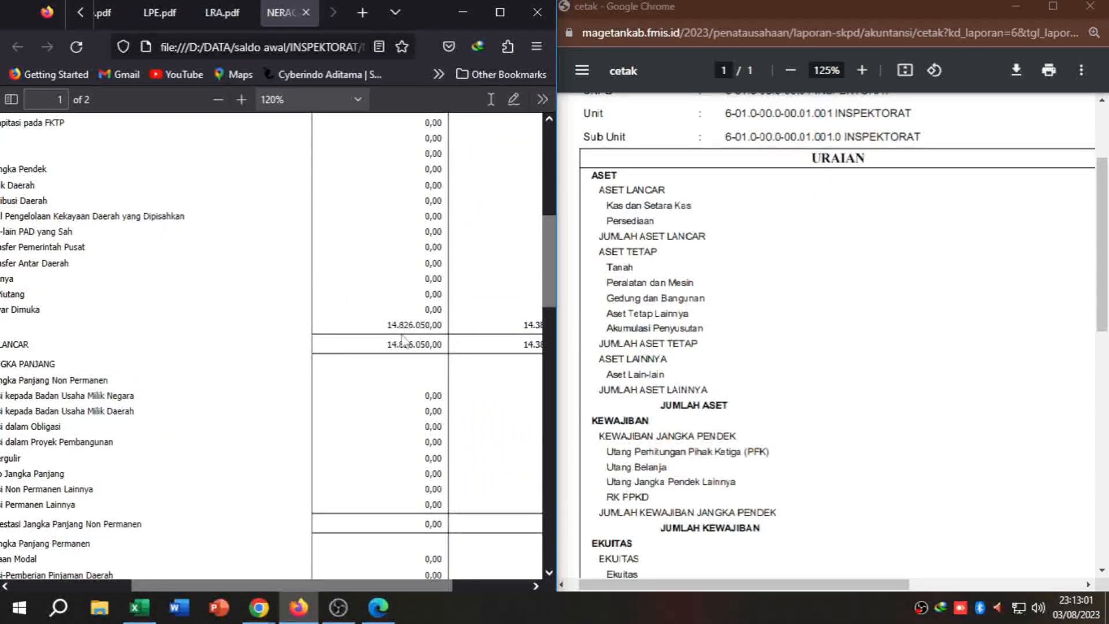
pyautogui.moveTo(693, 585); pyautogui.dragTo(858, 575)
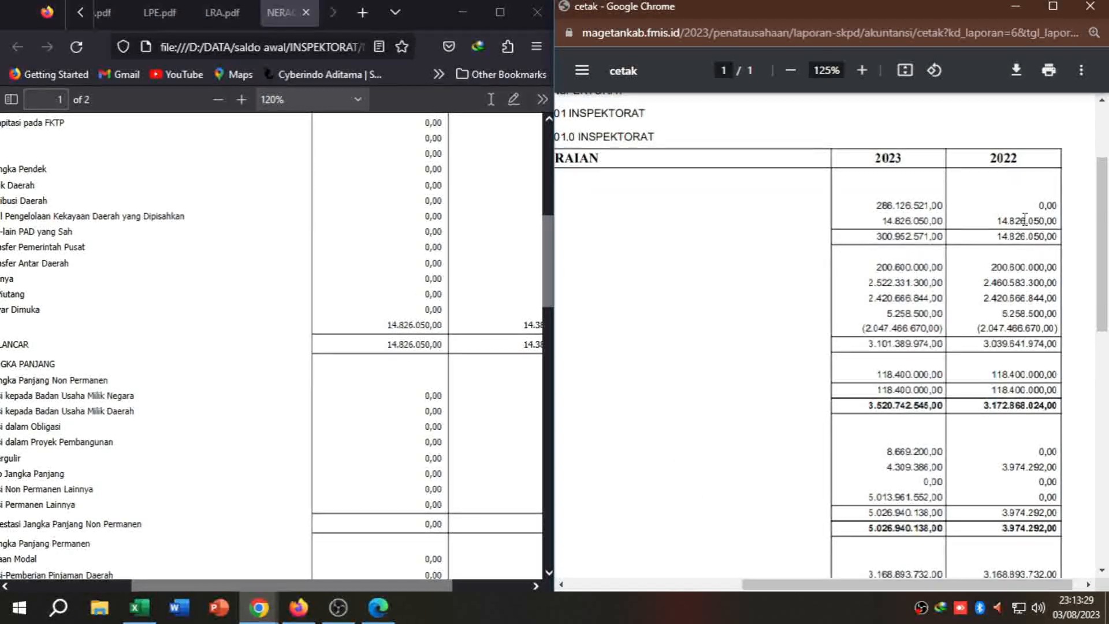
pyautogui.moveTo(922, 585)
pyautogui.mouseDown()
pyautogui.moveTo(750, 577)
pyautogui.moveTo(937, 576)
pyautogui.mouseUp()
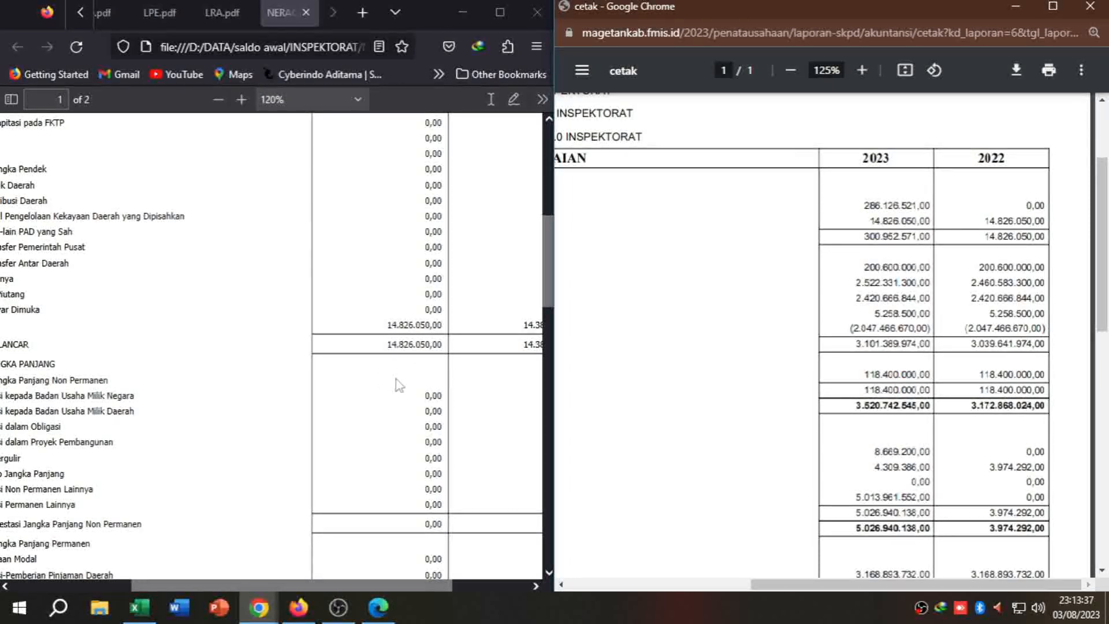
# - Compare the 2022 Aset Tetap, Kewajiban and Ekuitas balances between NERACA.pdf and the printed Neraca
pyautogui.scroll(-5, 384, 388)
pyautogui.moveTo(338, 584); pyautogui.dragTo(272, 582)
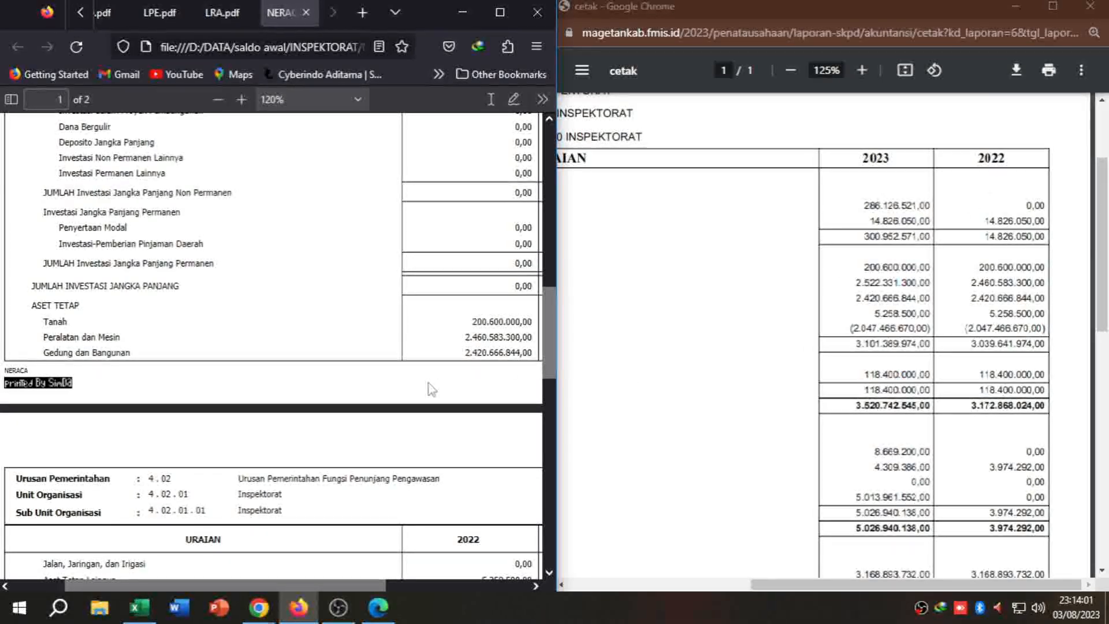
pyautogui.scroll(-12, 436, 390)
pyautogui.scroll(-3, 432, 389)
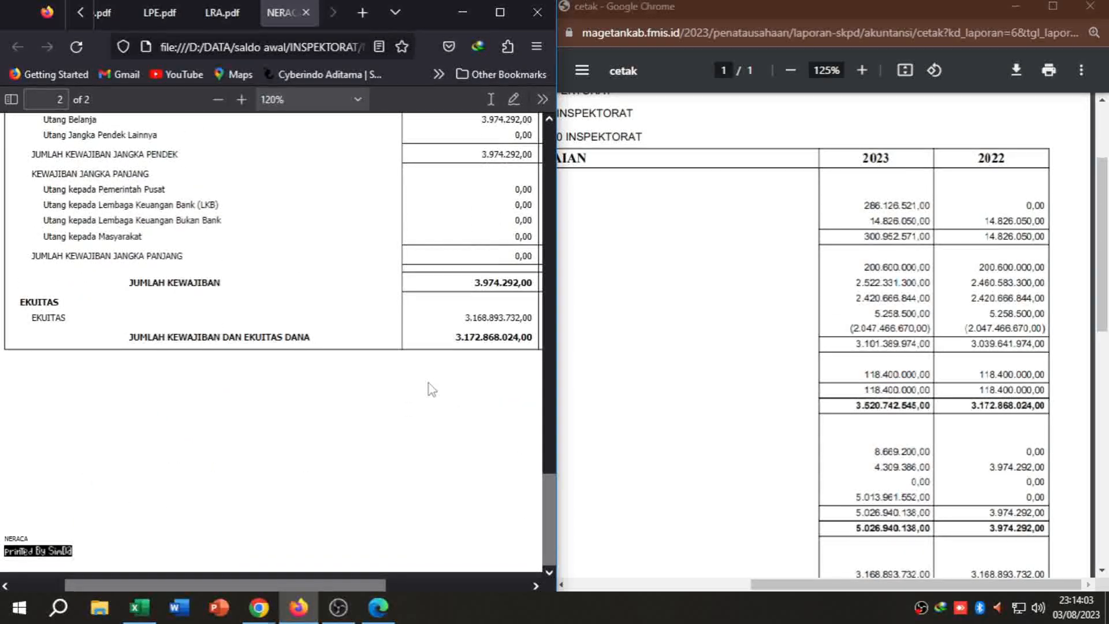
pyautogui.scroll(-6, 782, 347)
pyautogui.scroll(3, 782, 359)
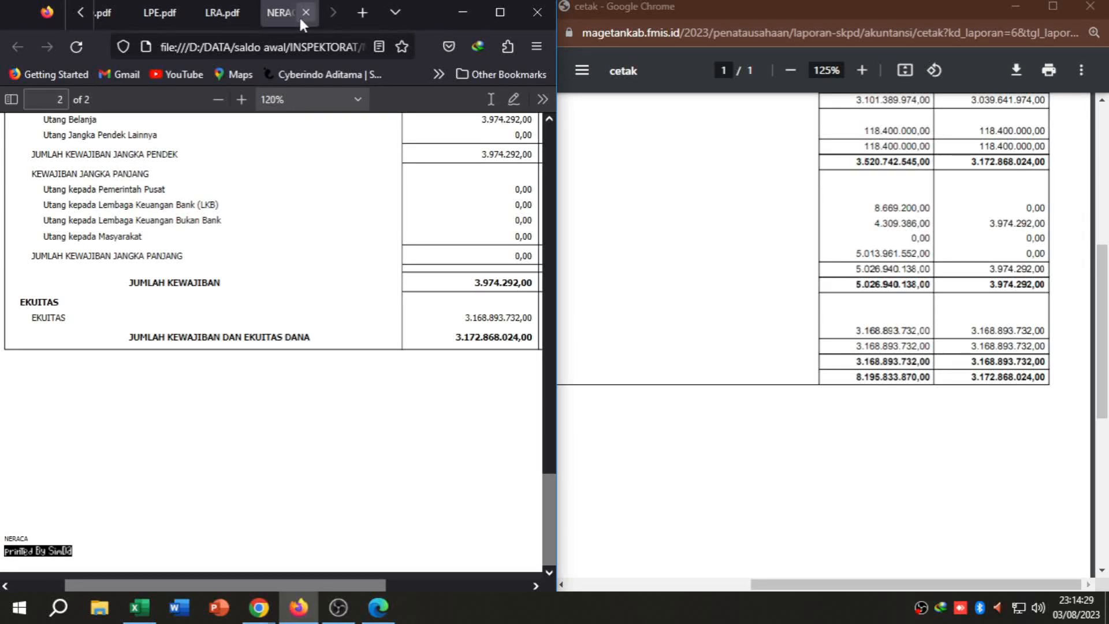
# - Look through Inspektorat's LRA, LPE and LO PDFs in Firefox, and return to the SIMDA-NG report form in Chrome
pyautogui.click(232, 15)
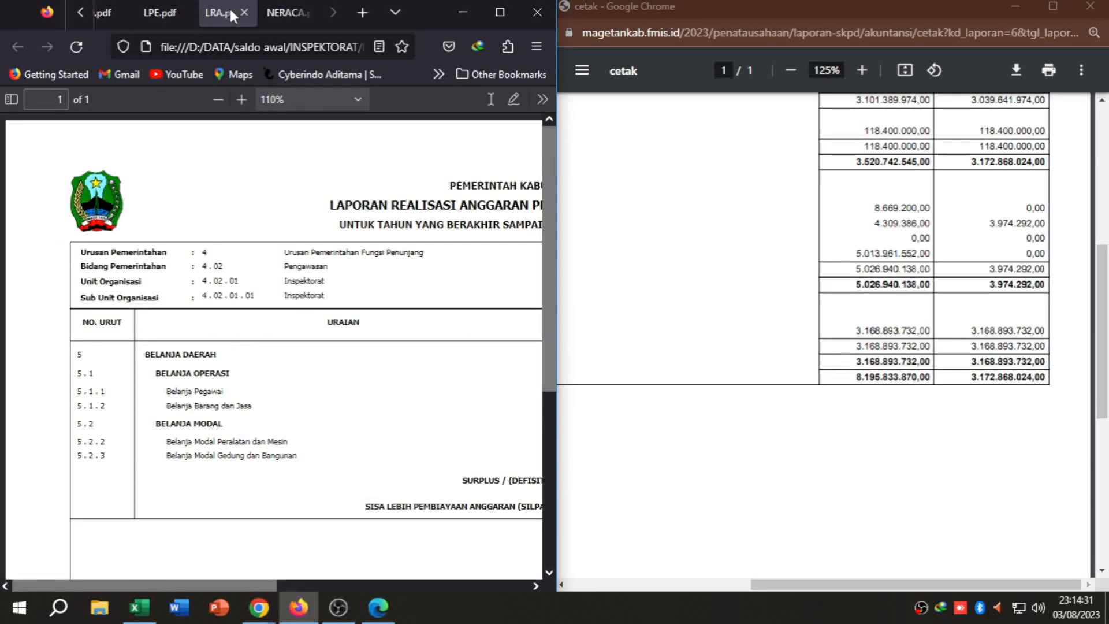
pyautogui.click(109, 12)
pyautogui.click(170, 13)
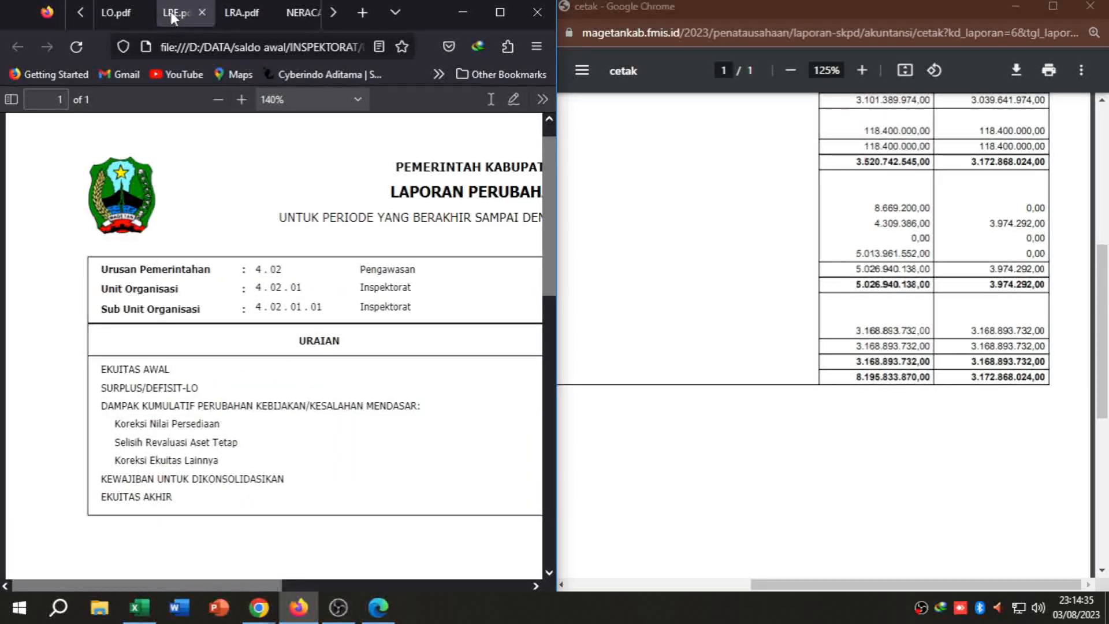
pyautogui.click(287, 13)
pyautogui.click(224, 16)
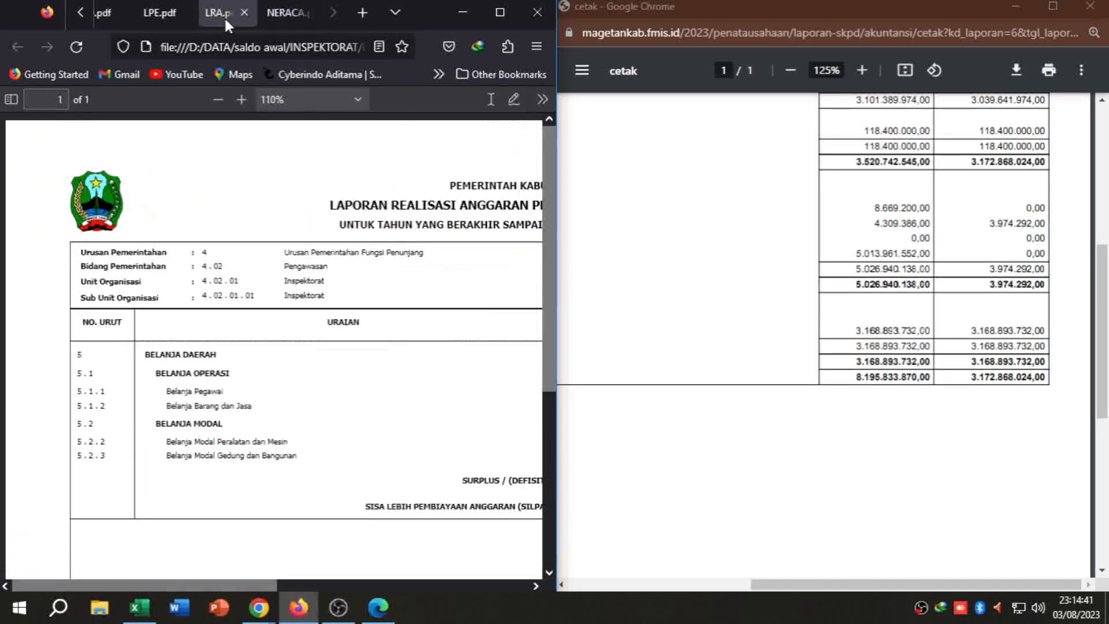
pyautogui.click(153, 15)
pyautogui.click(120, 12)
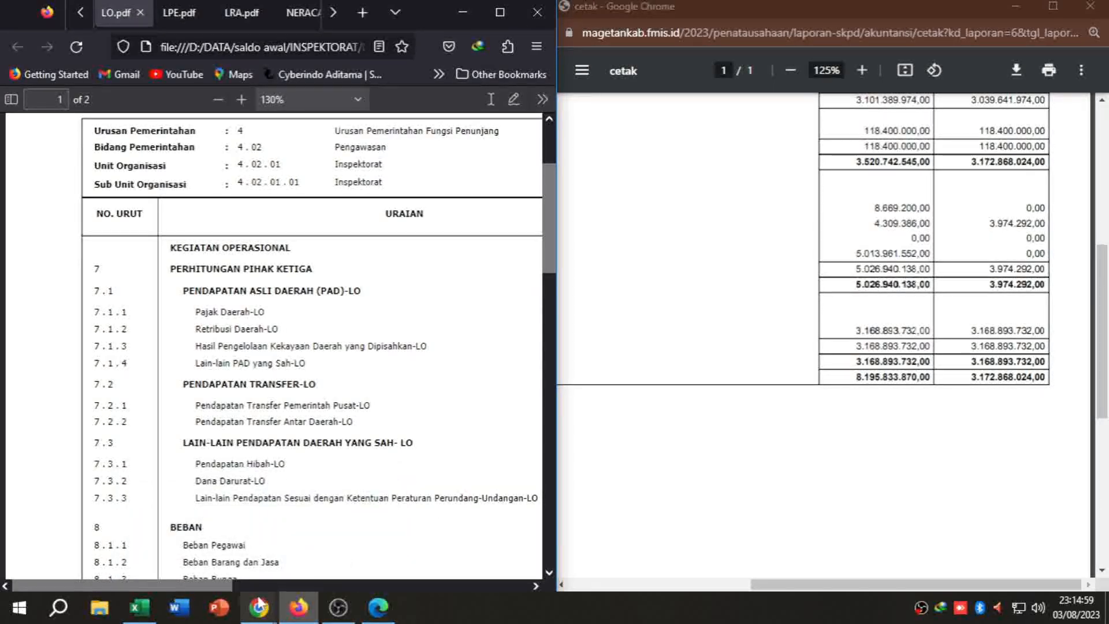
pyautogui.moveTo(261, 612)
pyautogui.click(263, 545)
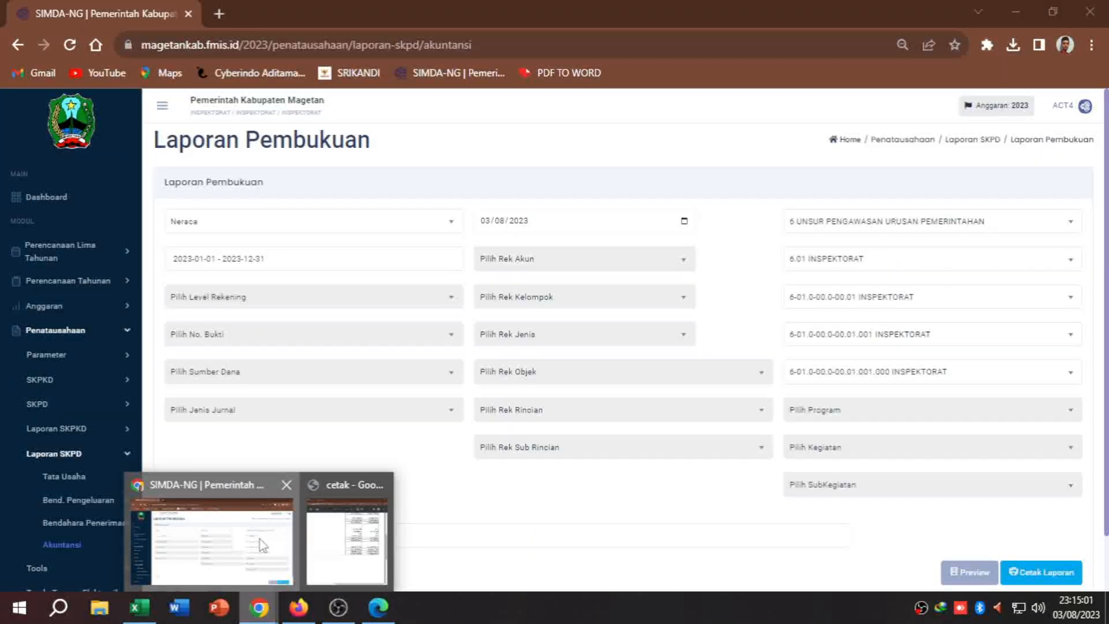